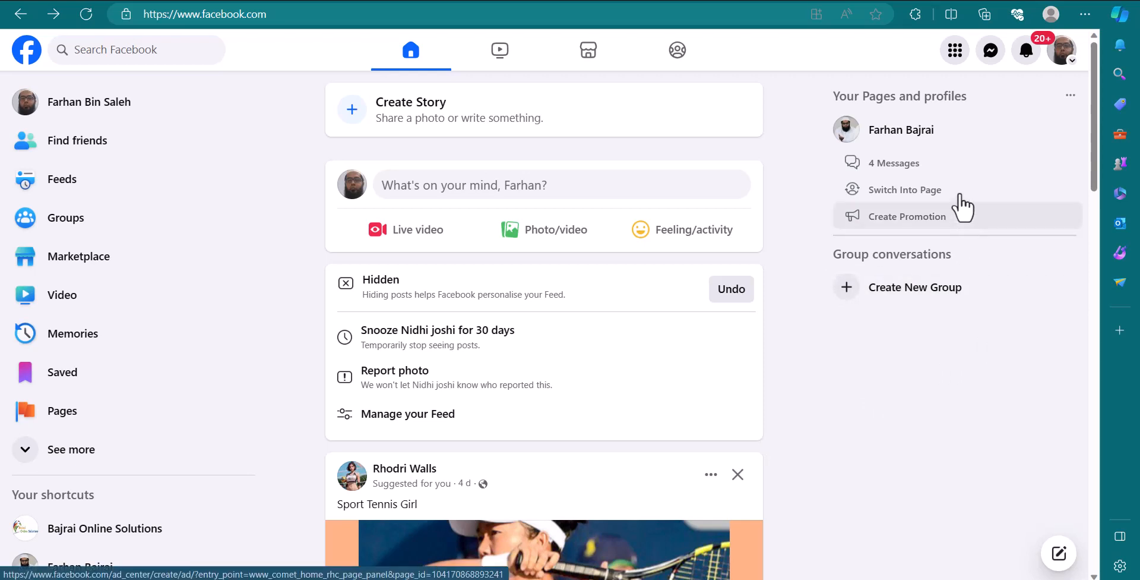
Open Ads Manager from the Facebook home page
click(954, 60)
scroll(766, 323, down, 9)
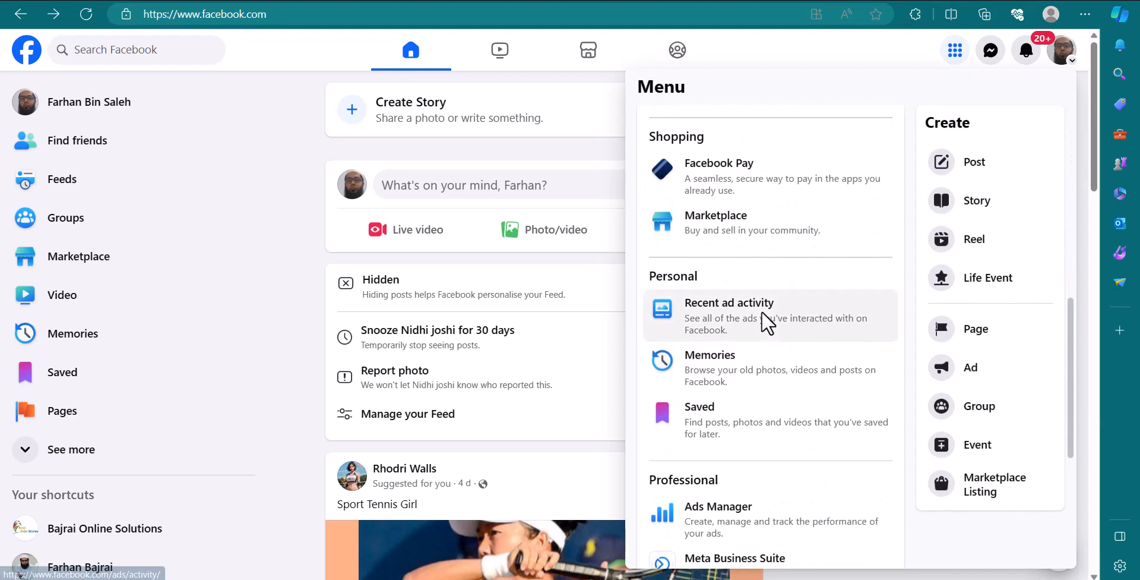
scroll(762, 312, down, 2)
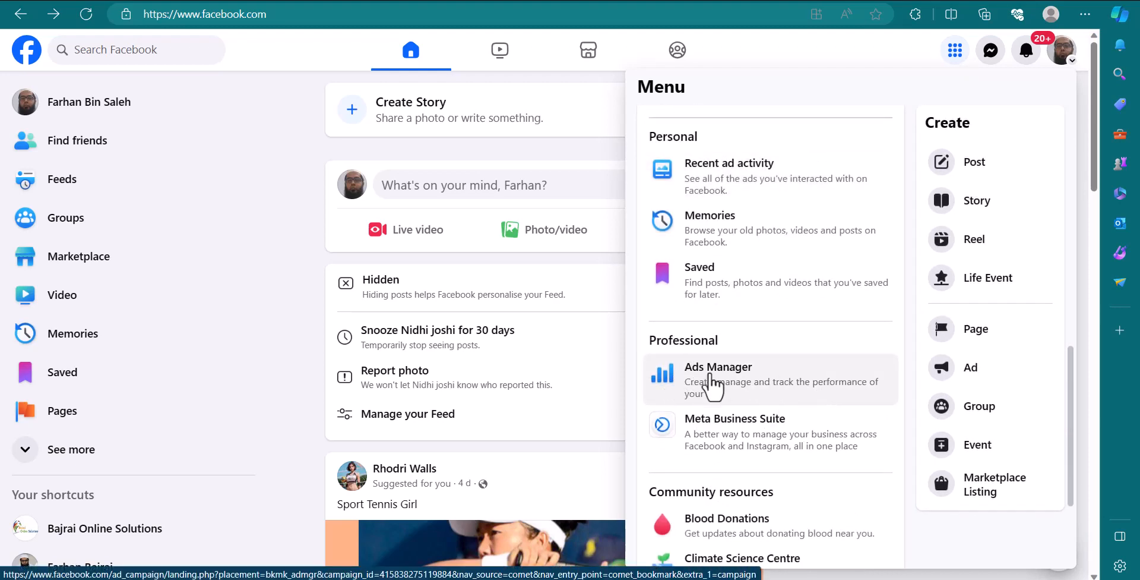
click(762, 389)
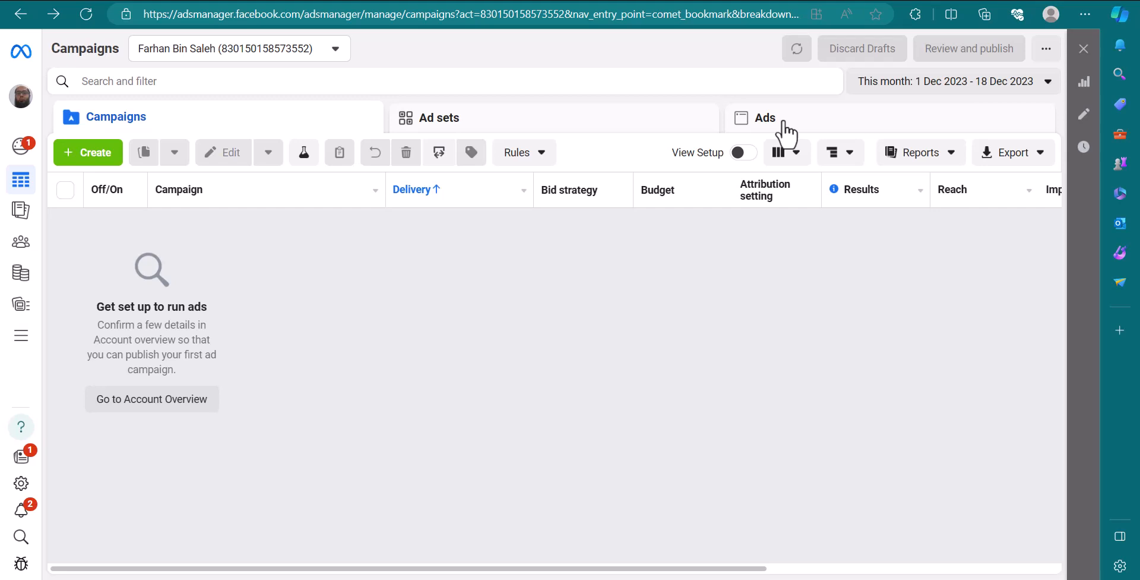
View the ad sets level and the ads level of the ad account
click(587, 128)
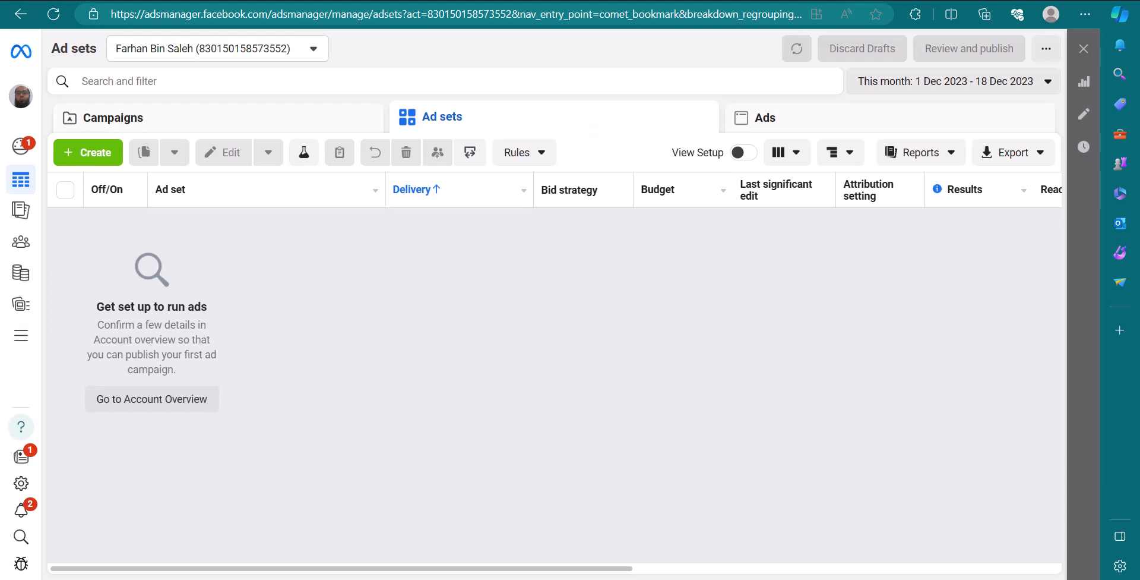
key(super+a)
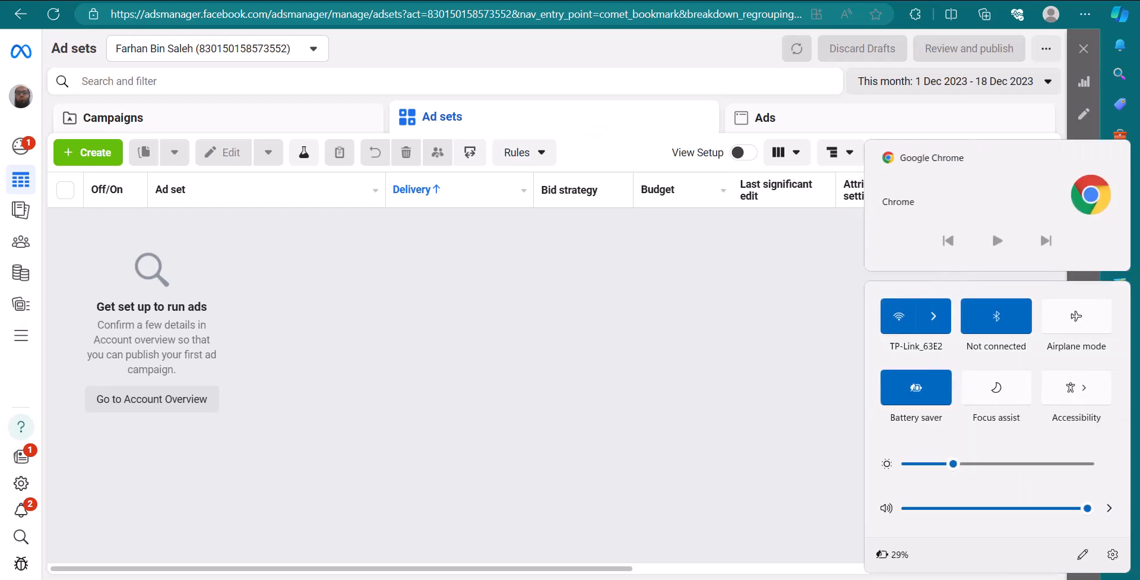
key(Escape)
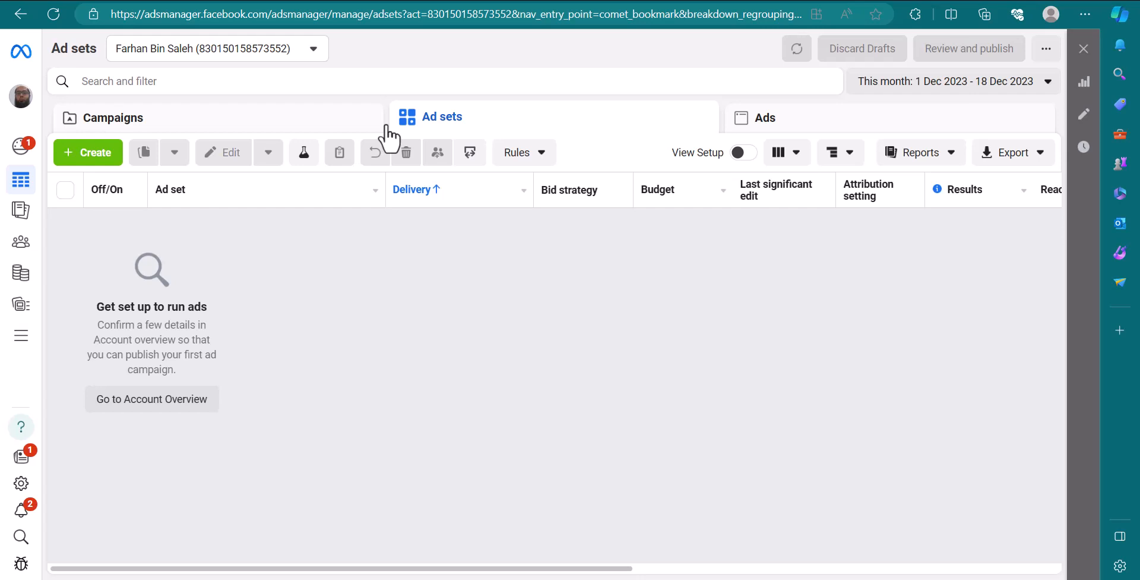
click(837, 128)
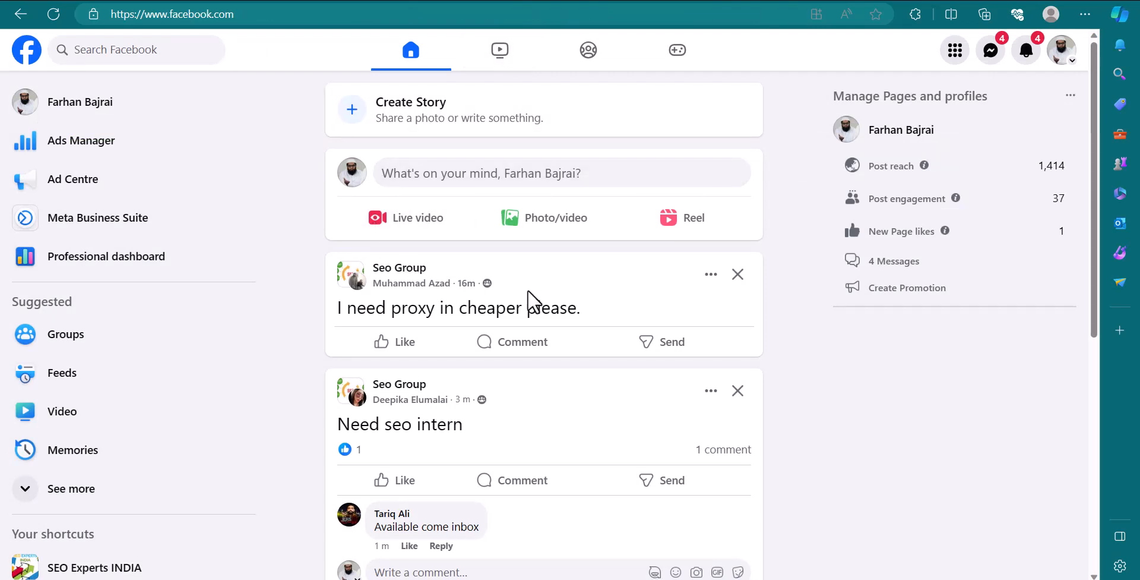
Browse the page profile's Facebook news feed for sponsored posts
scroll(527, 289, down, 7)
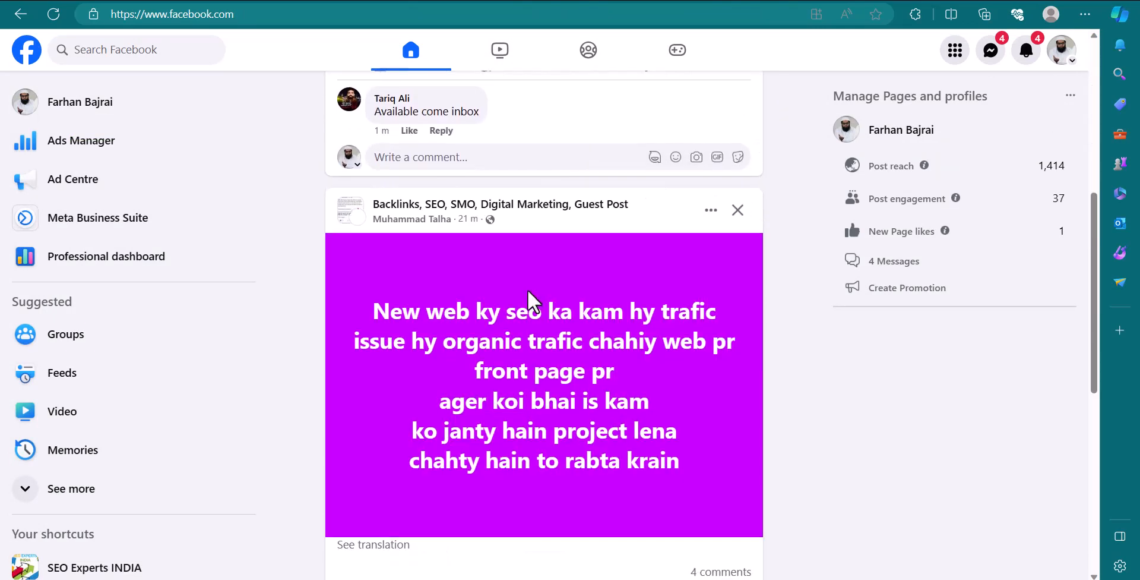
scroll(527, 290, down, 15)
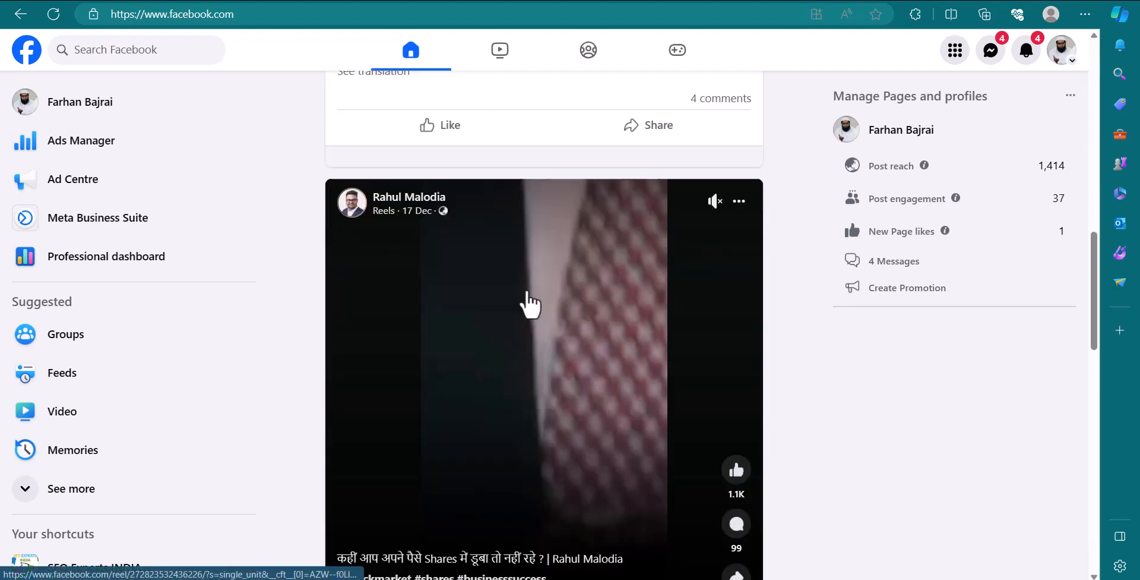
scroll(528, 303, down, 15)
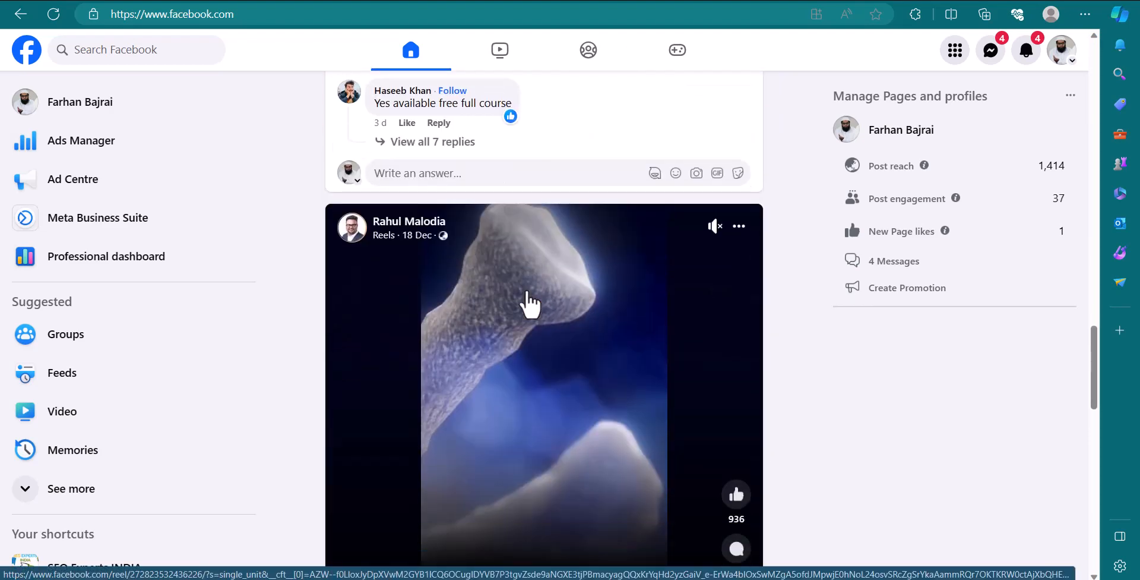
scroll(529, 303, down, 13)
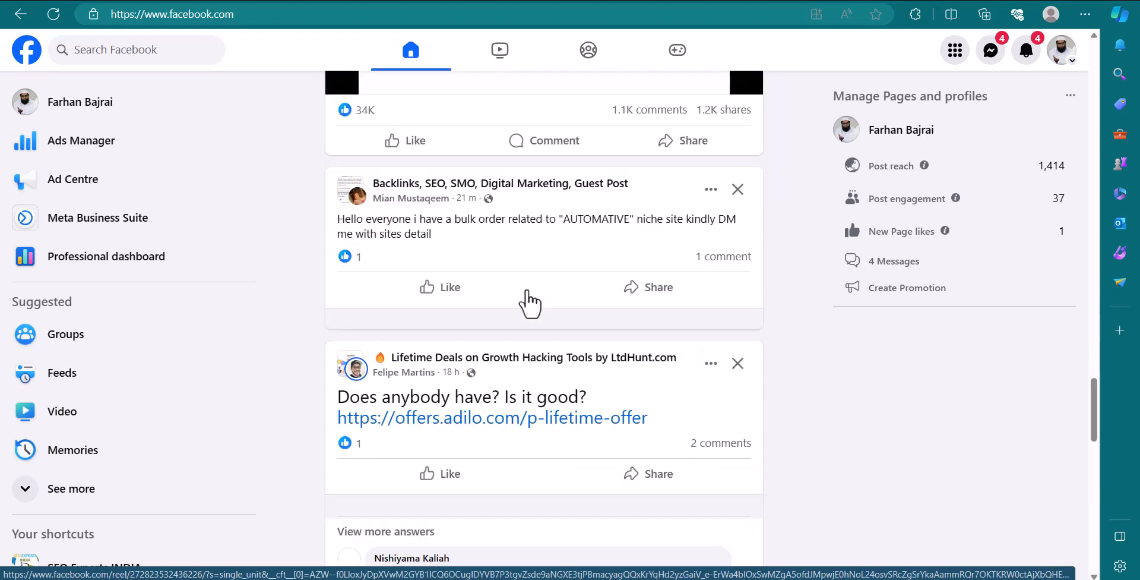
scroll(527, 300, down, 5)
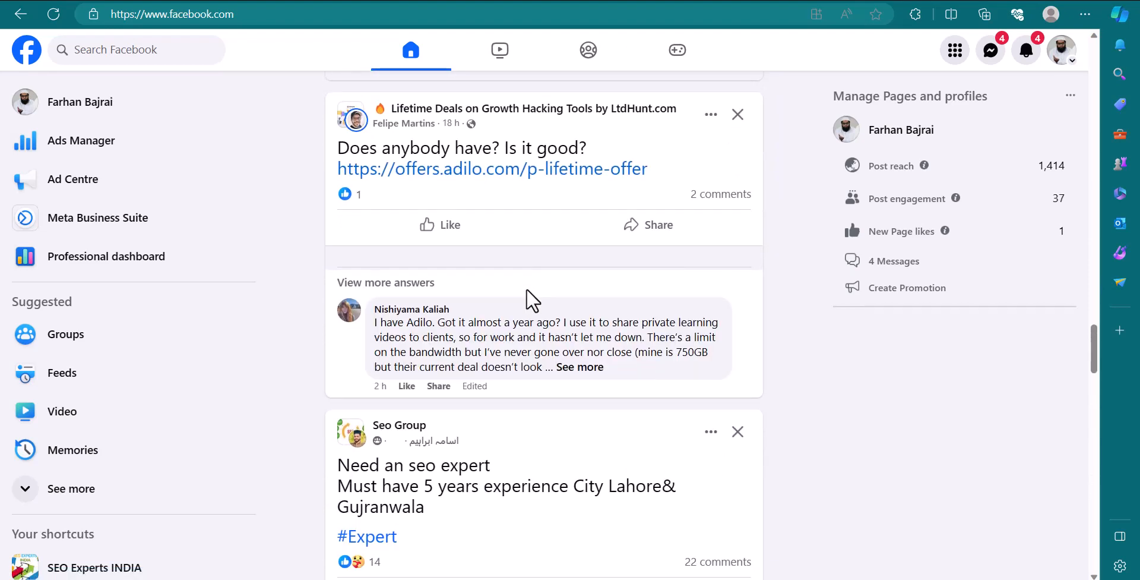
scroll(547, 272, down, 13)
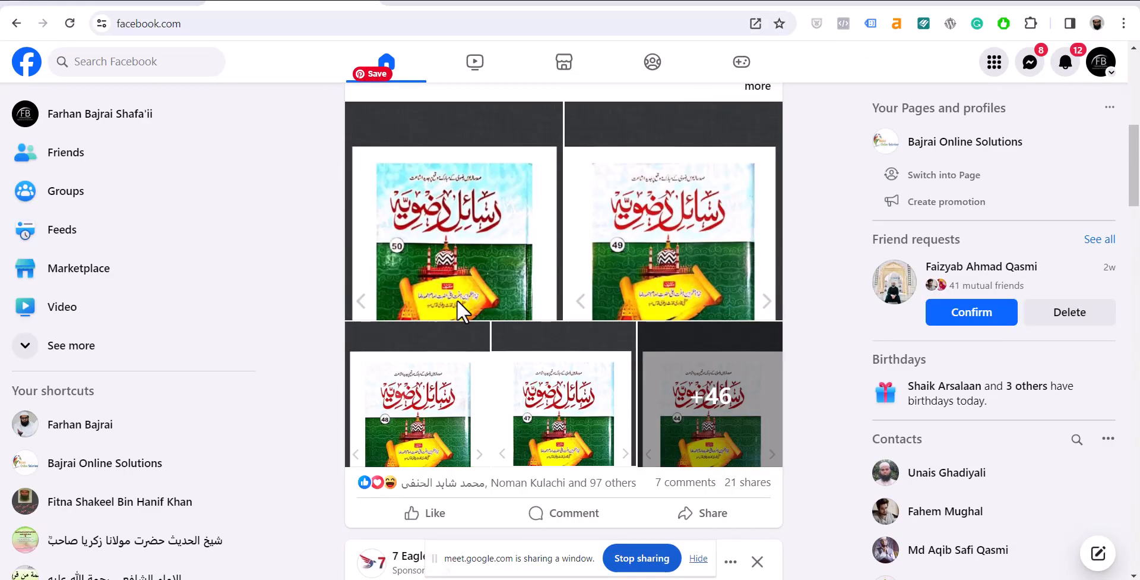
Find the 7 Eagles sponsored post in the news feed open in Chrome and examine its Sponsored label
scroll(459, 309, down, 2)
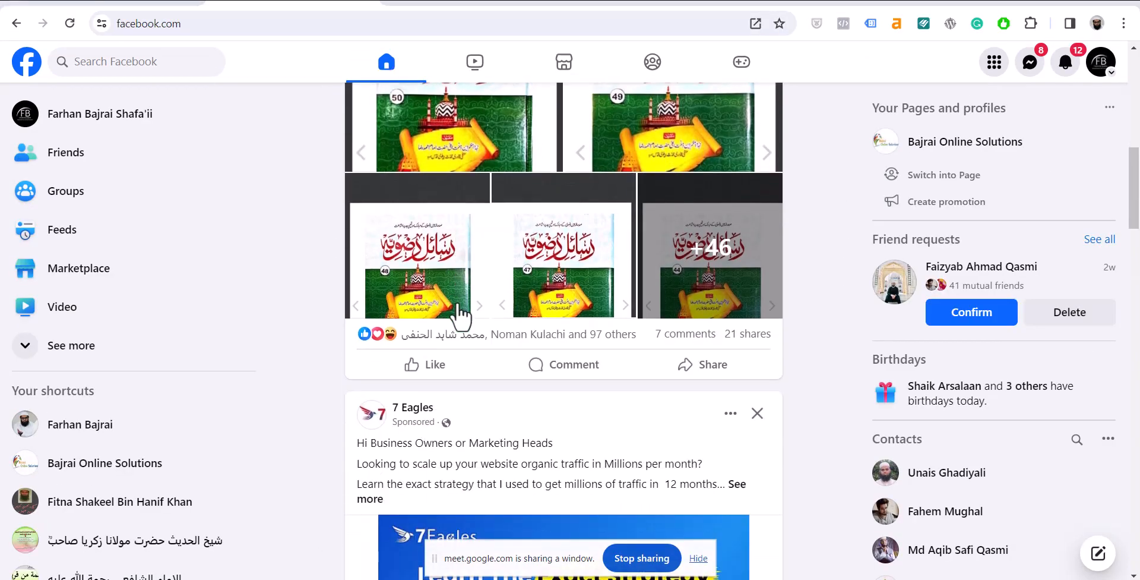
scroll(460, 311, down, 2)
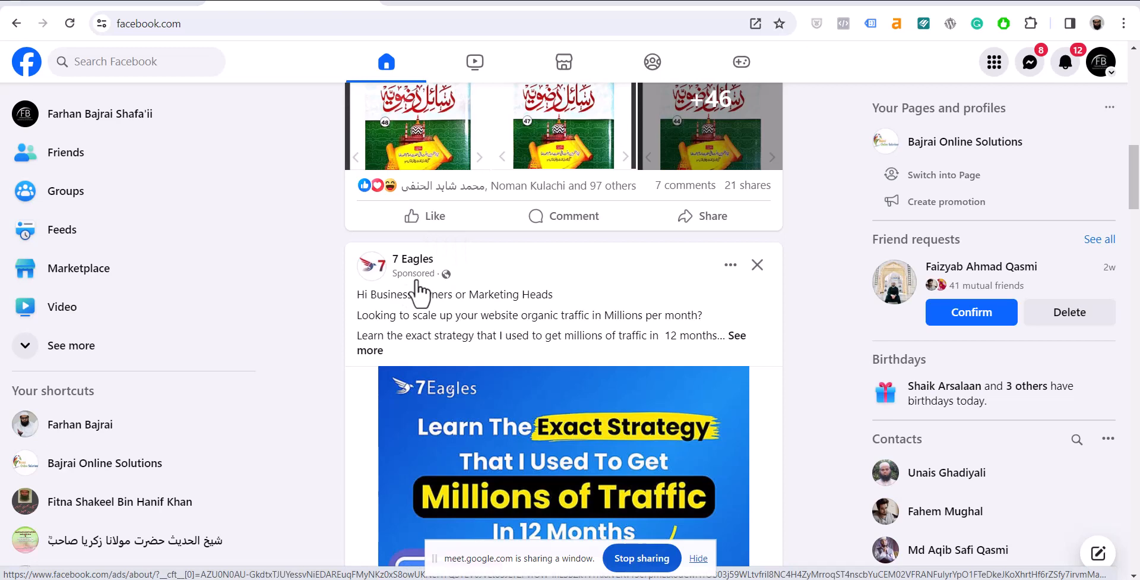
key(ctrl+plus)
key(ctrl+plus)
key(ctrl+plus)
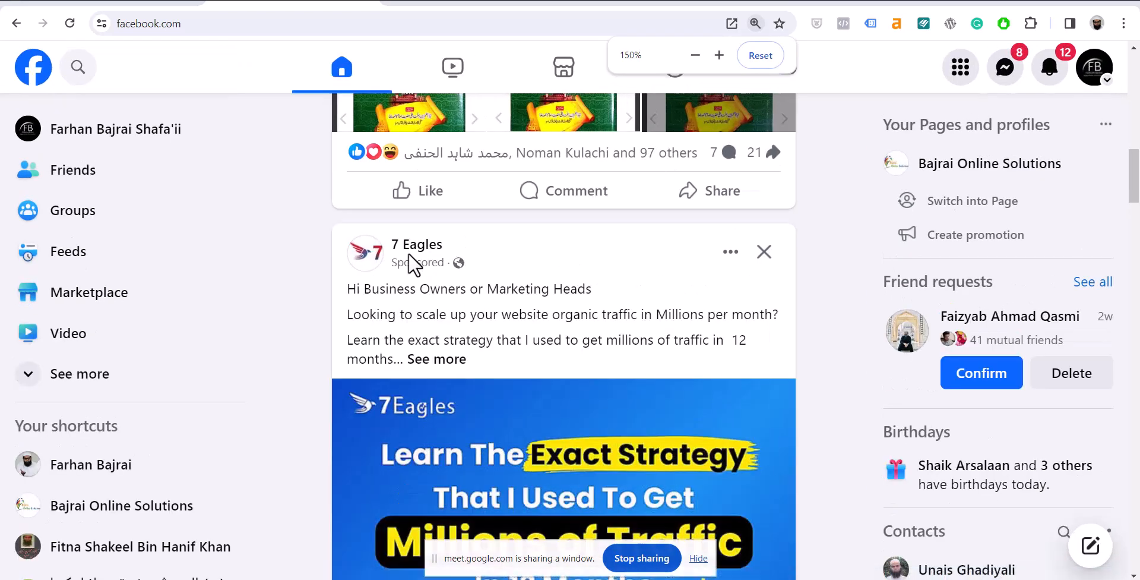
key(ctrl+plus)
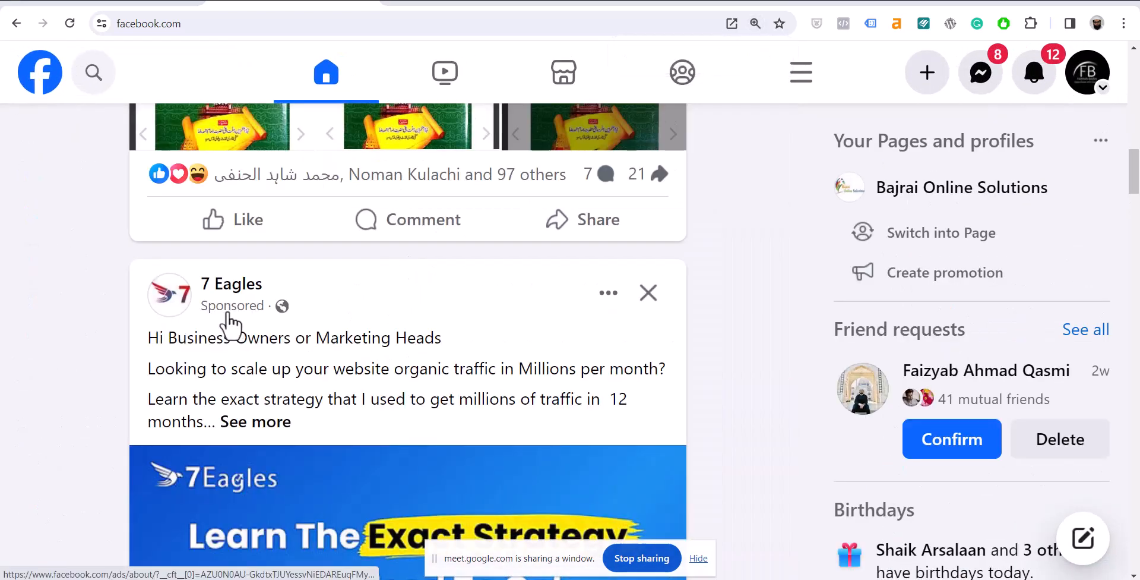
Look further down the feed for the ClickMinded sponsored post about the SEO Action Plan
scroll(232, 326, down, 10)
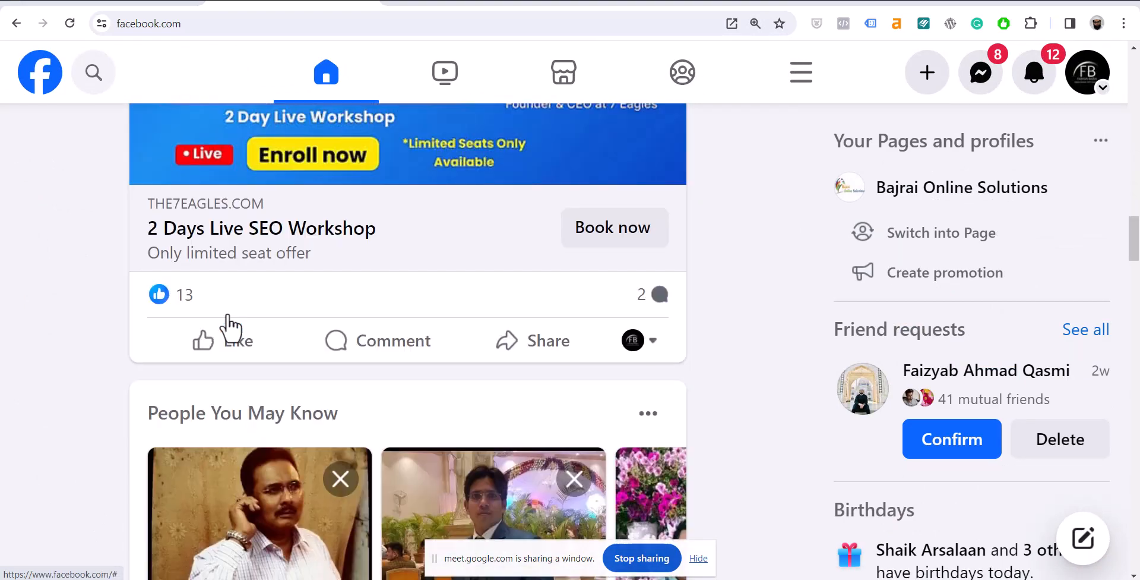
scroll(231, 326, down, 15)
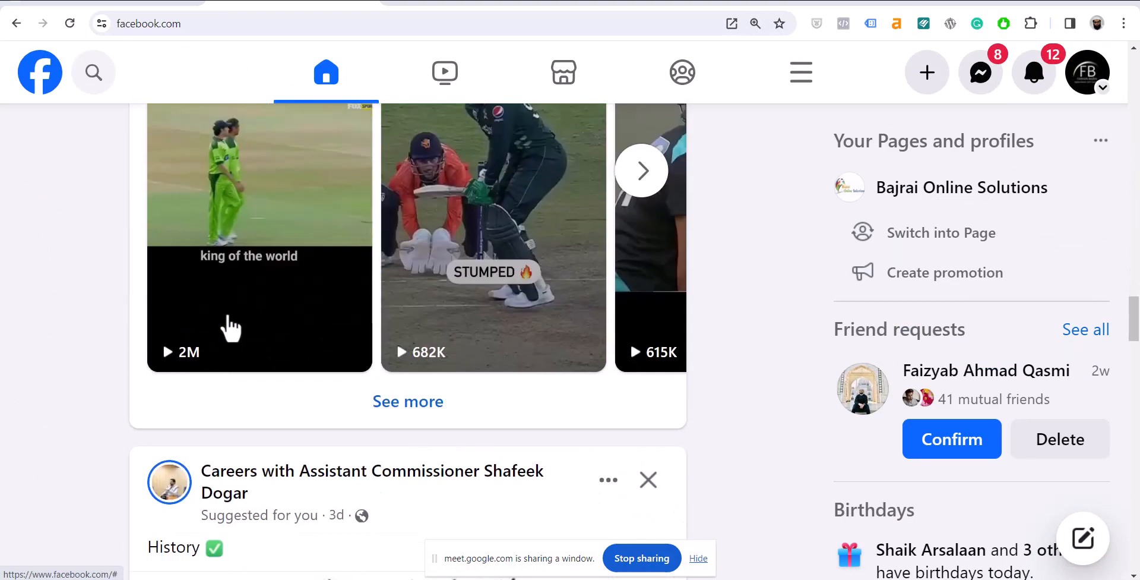
scroll(231, 326, down, 15)
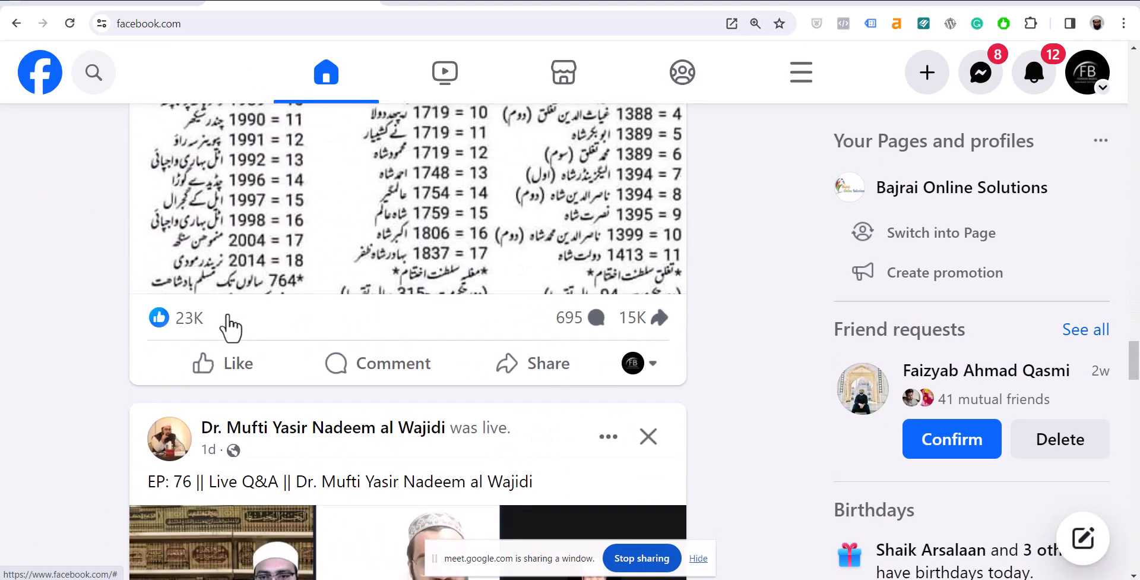
scroll(230, 326, down, 10)
scroll(230, 325, down, 10)
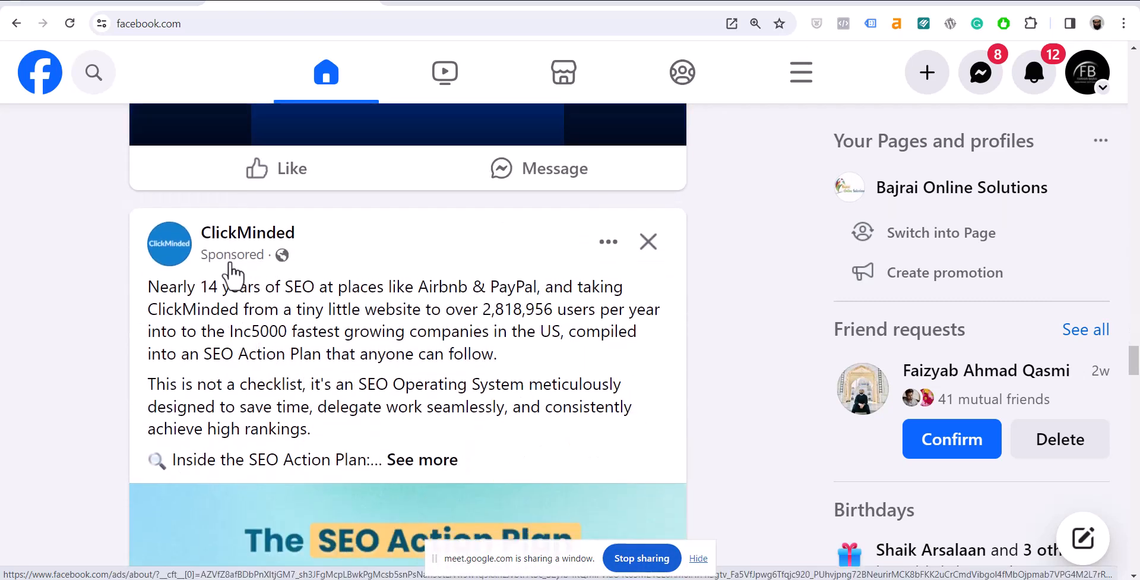
scroll(285, 268, down, 5)
scroll(284, 270, up, 4)
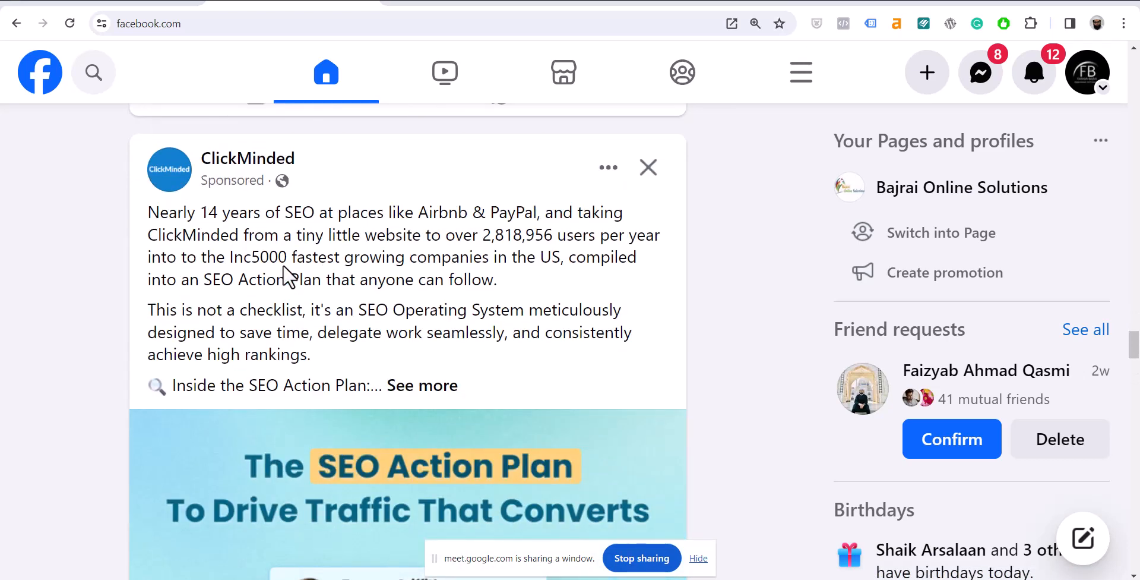
Expand the full text of the ClickMinded ad and examine its copy, image, headline and offer link
click(423, 386)
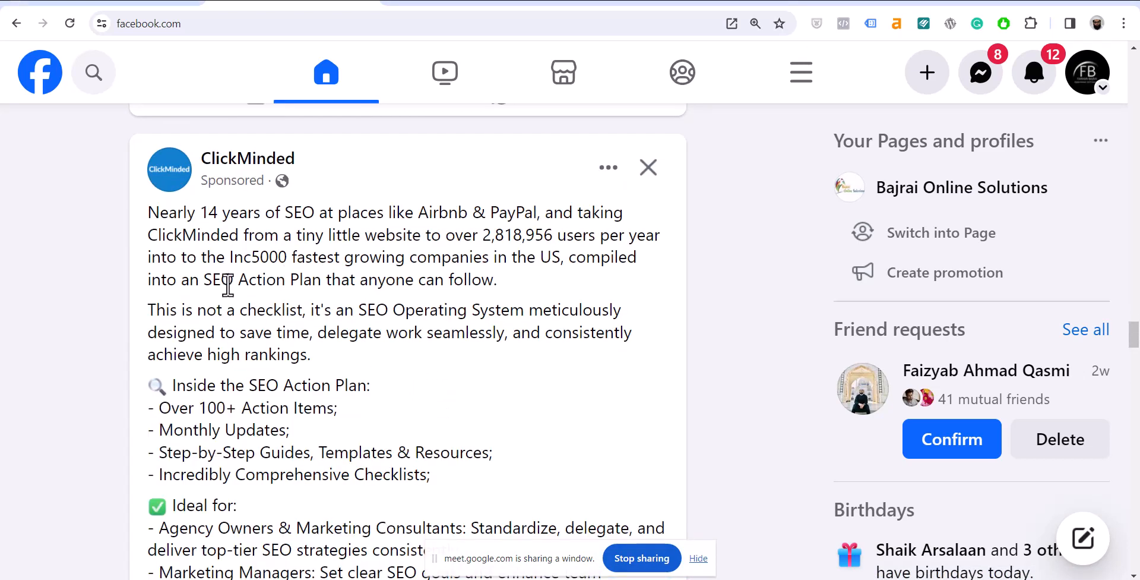
scroll(228, 284, down, 1)
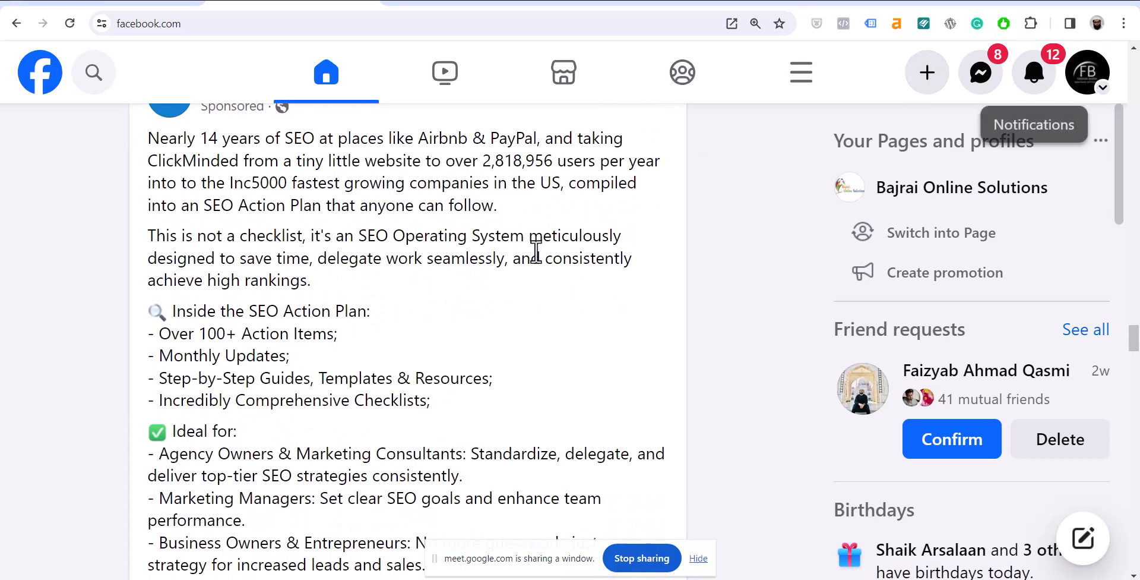
key(ctrl+minus)
key(ctrl+minus)
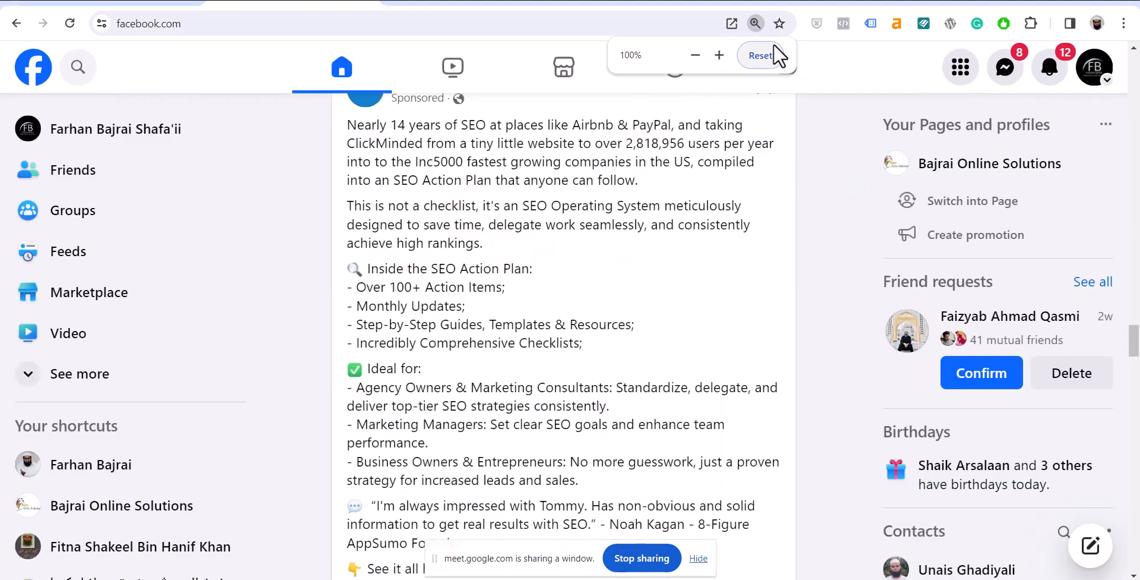
click(695, 55)
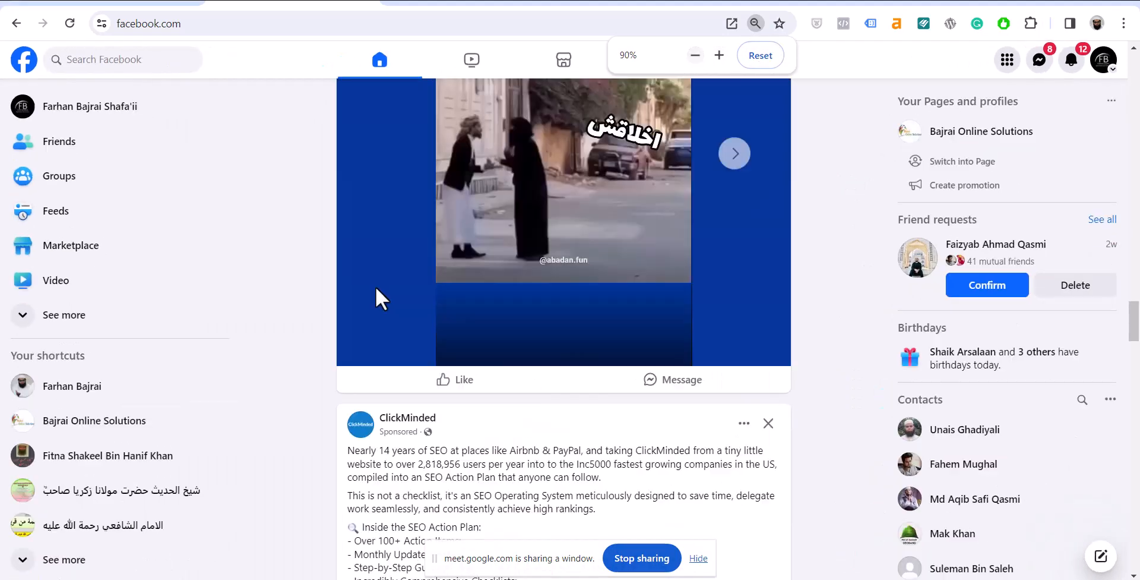
scroll(393, 449, down, 5)
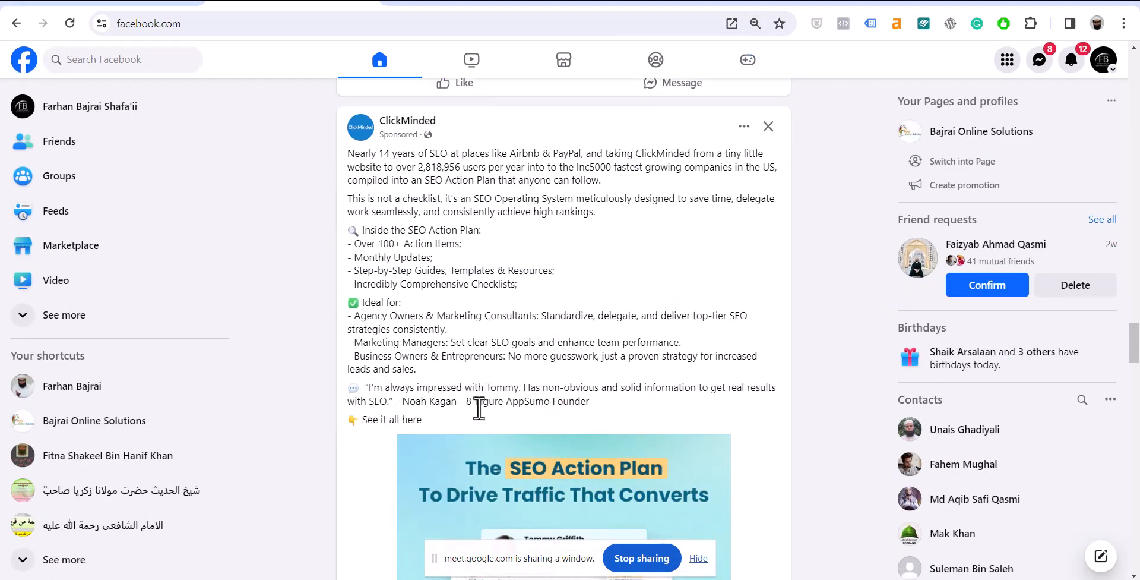
scroll(480, 409, down, 6)
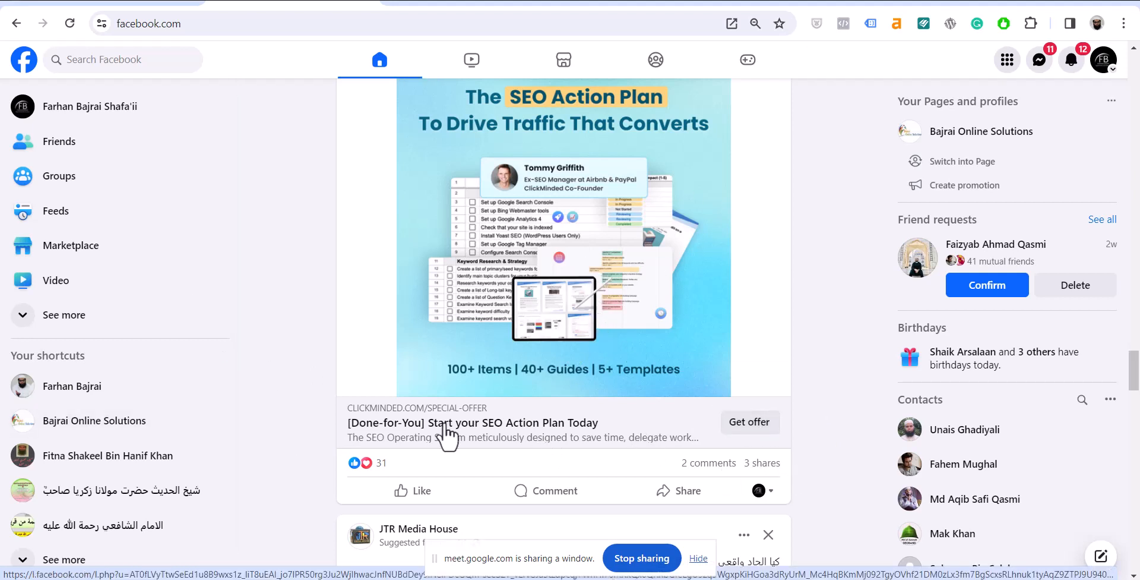
scroll(591, 205, up, 9)
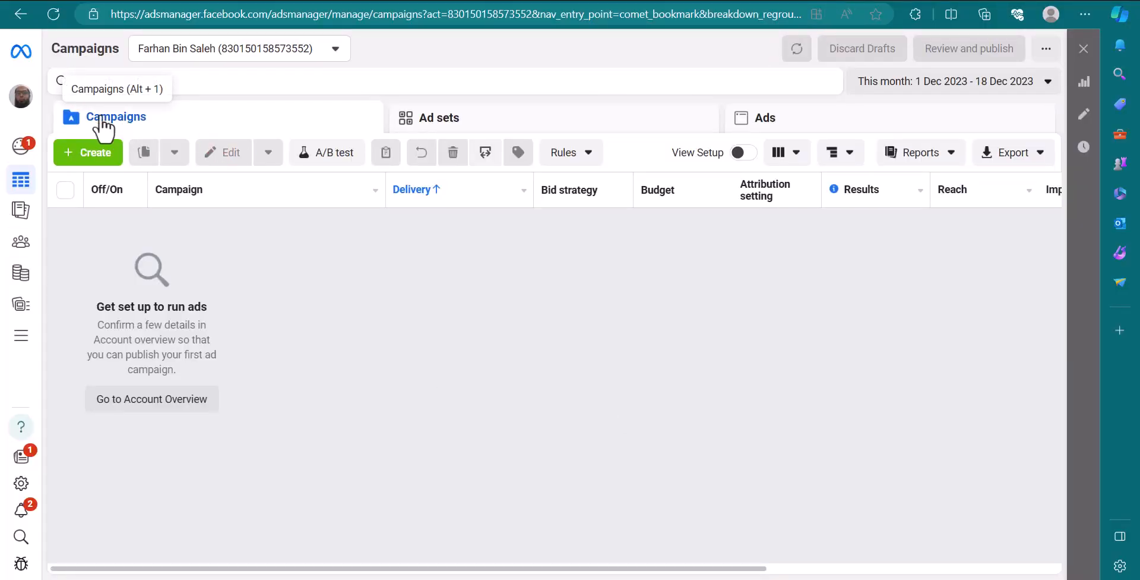
Start creating a new campaign in Ads Manager and dismiss the notice about the reservation buying type
click(88, 162)
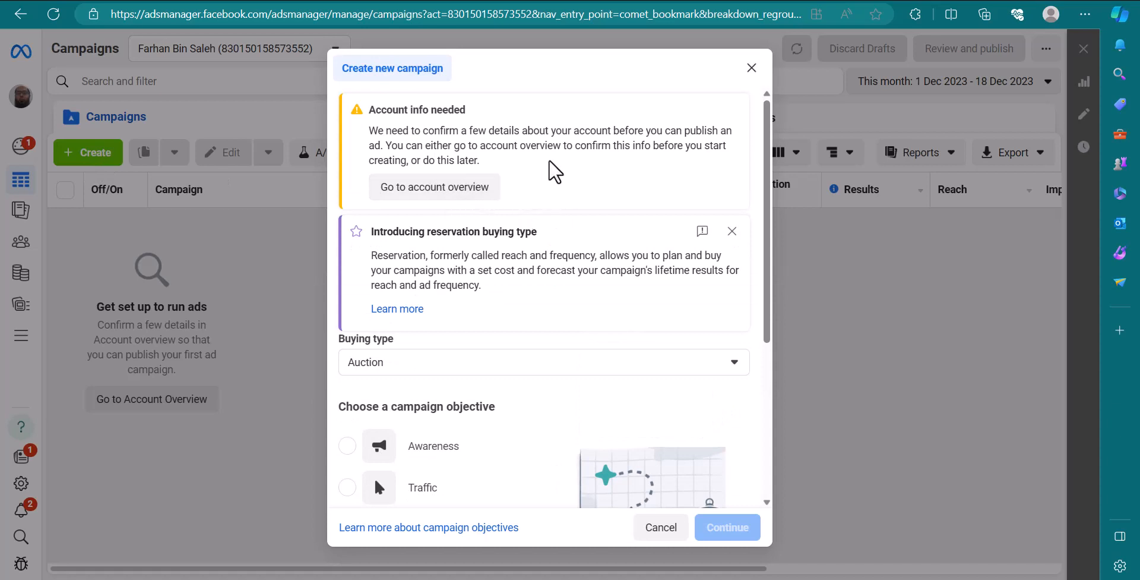
click(731, 232)
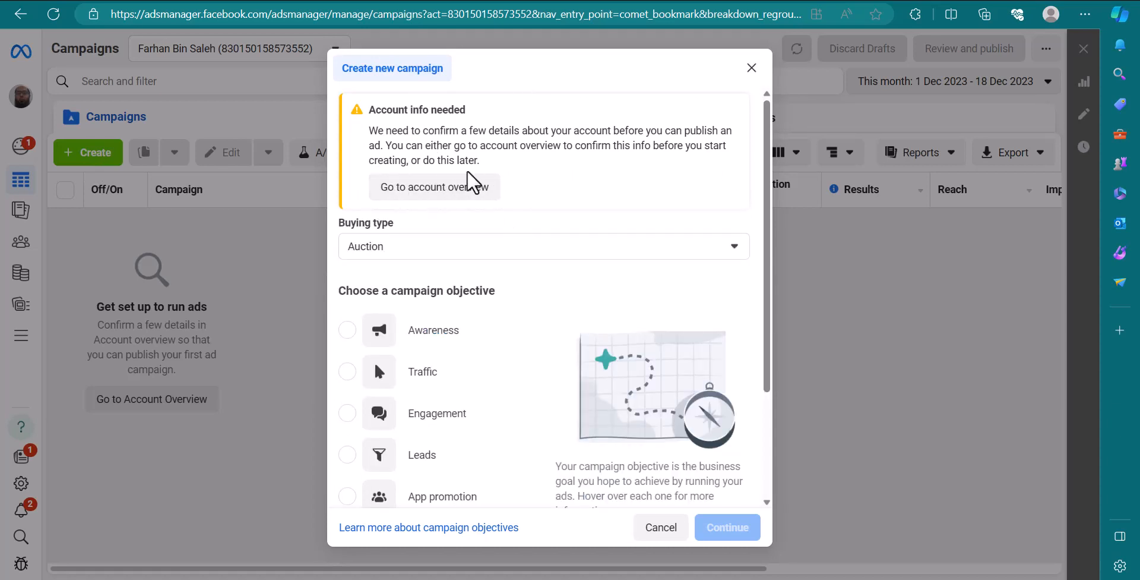
scroll(472, 178, down, 1)
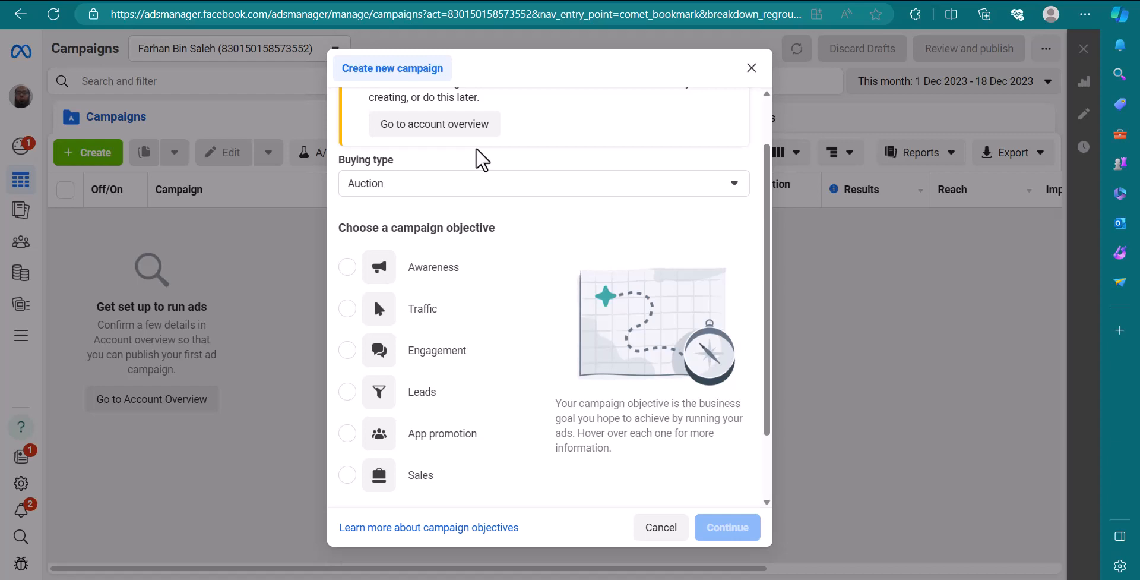
Check the buying type options, leaving Auction selected, and review the available campaign objectives
click(516, 185)
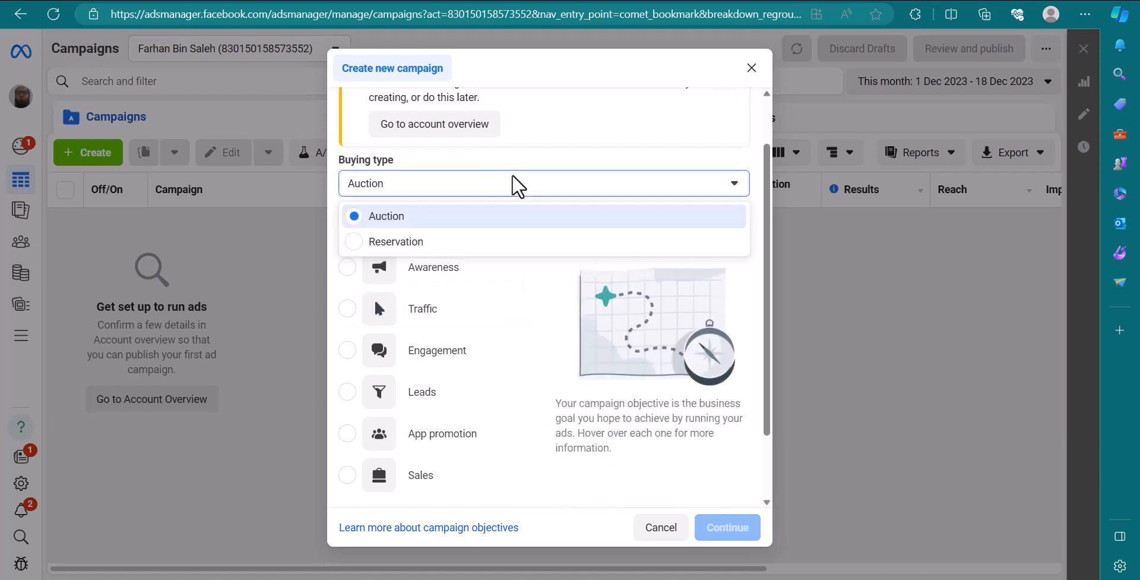
click(514, 178)
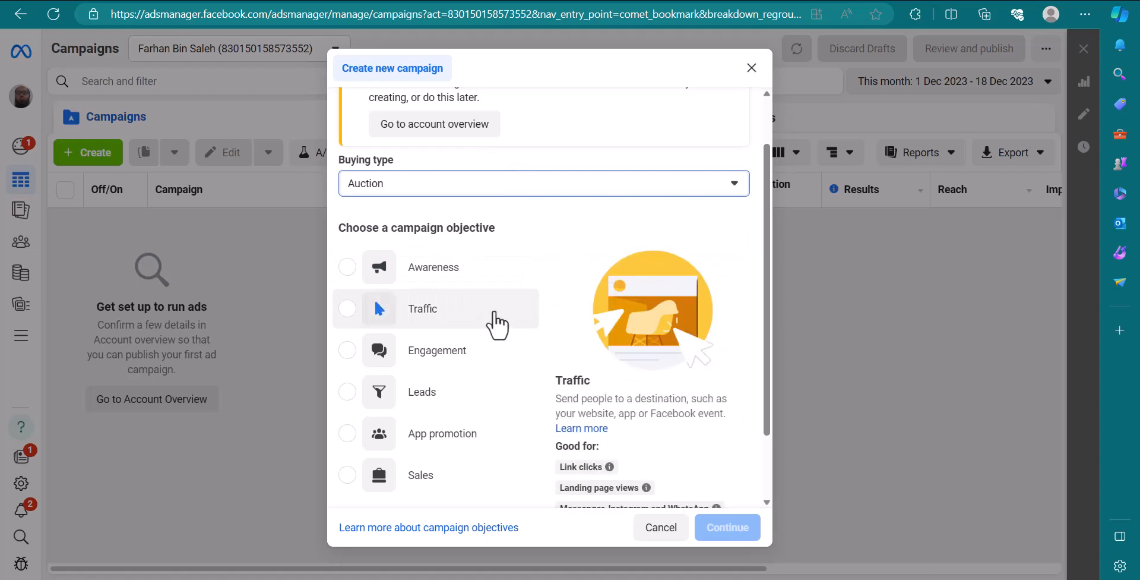
scroll(486, 256, down, 1)
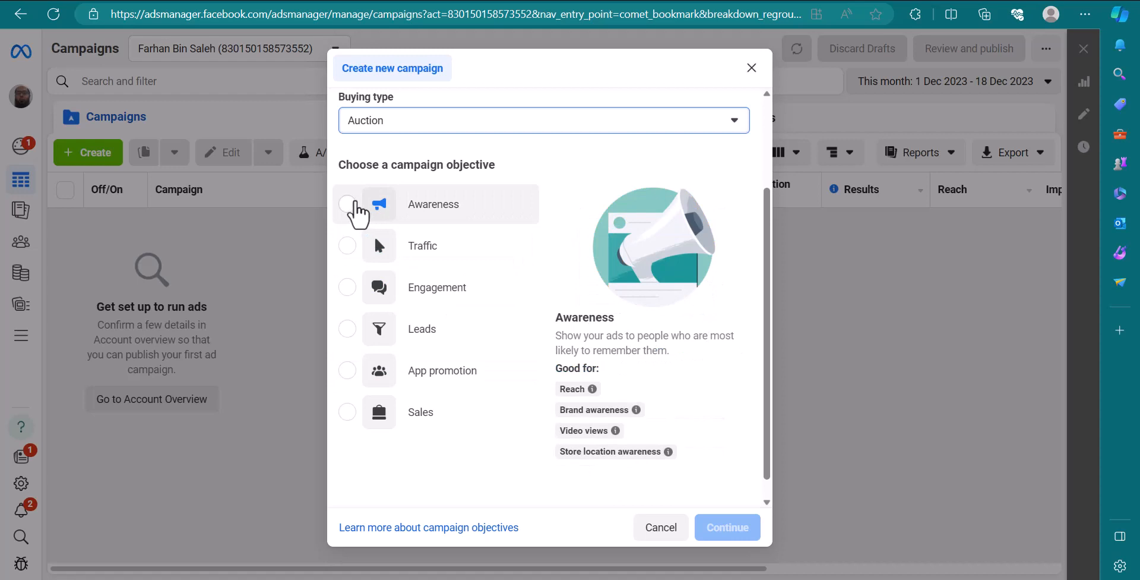
Select the Awareness objective and examine its description and the explanation of store location awareness
click(354, 202)
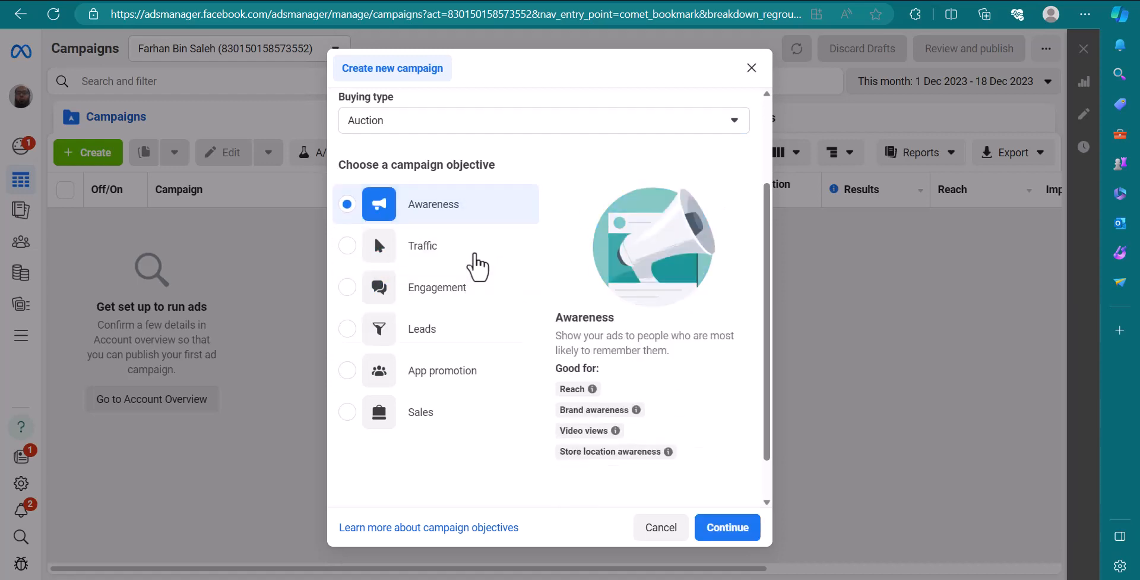
triple_click(620, 339)
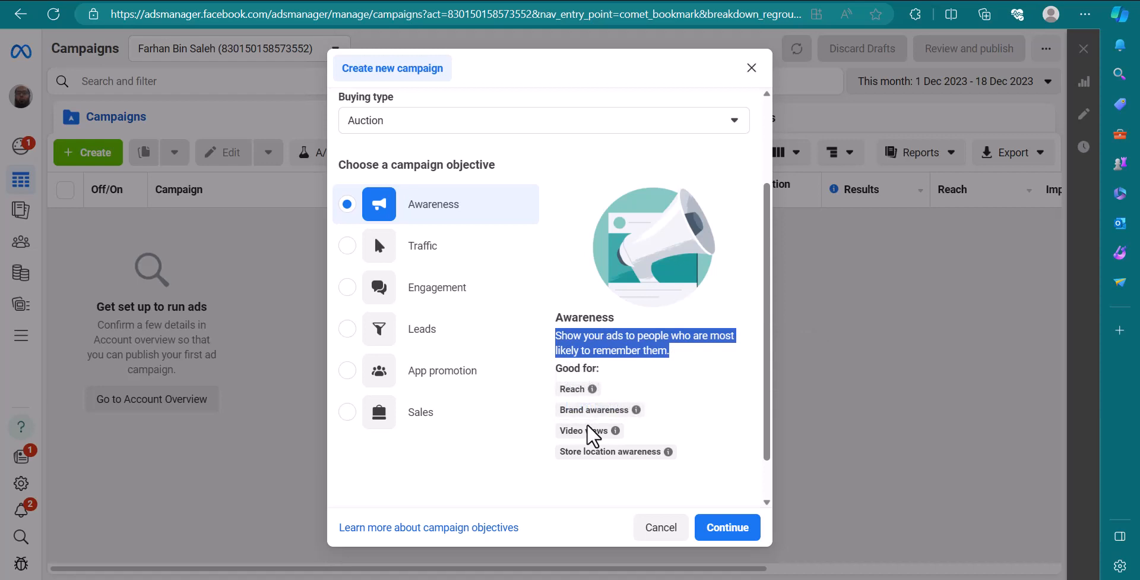
mouse_move(627, 453)
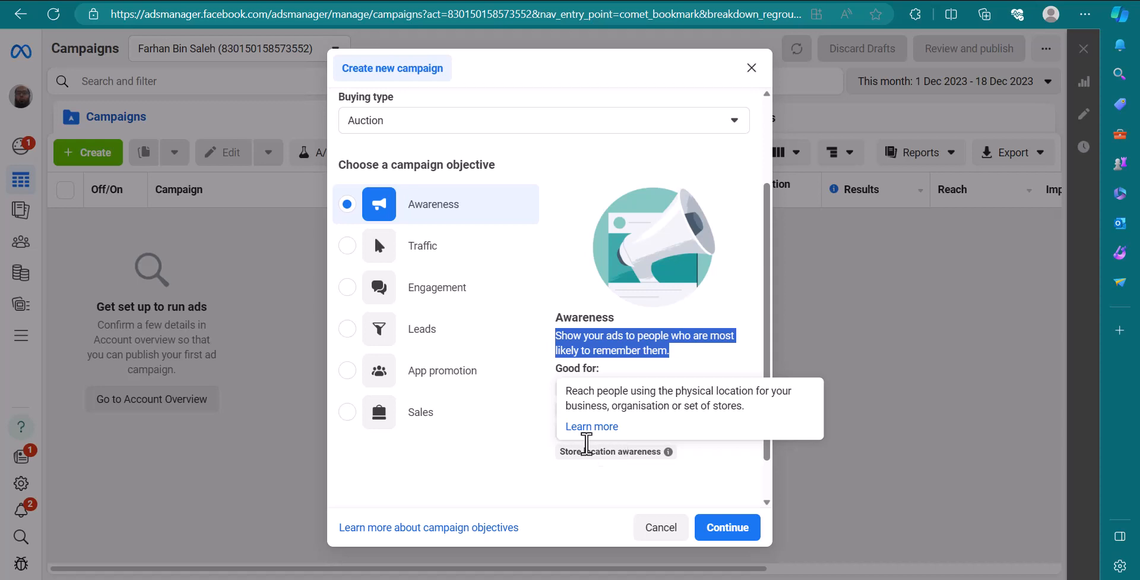
Go through the Traffic, Engagement, Leads, App promotion and Sales objectives and compare their descriptions and suggested uses
click(427, 250)
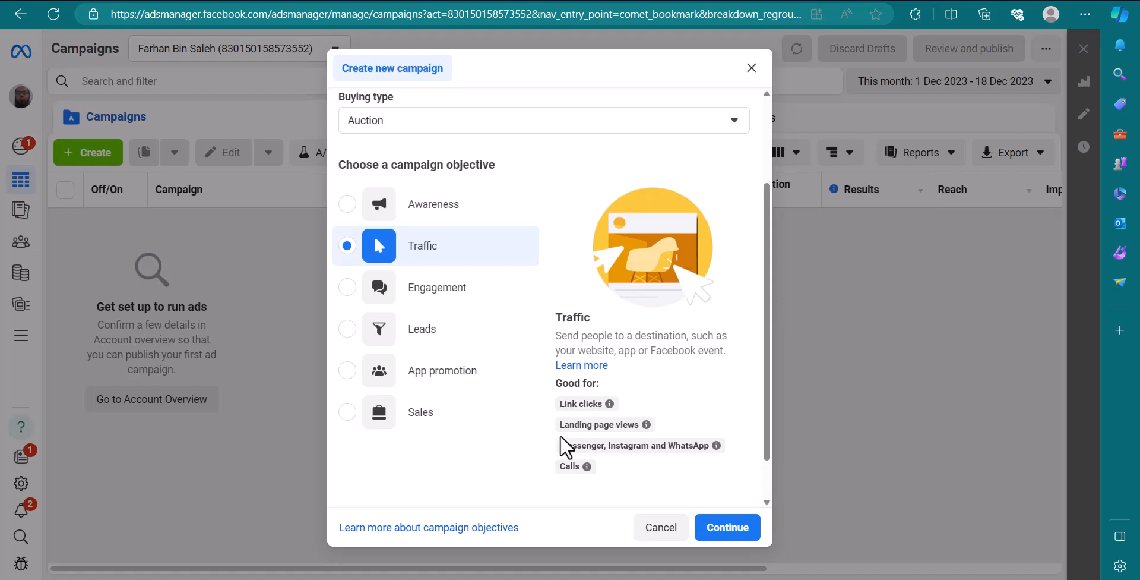
click(418, 291)
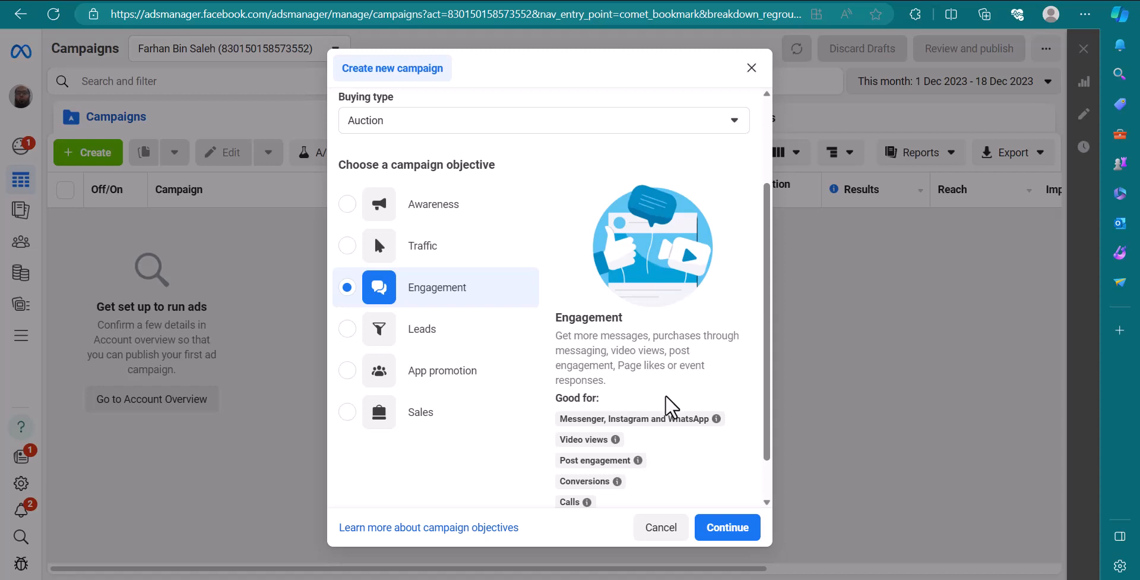
scroll(669, 410, down, 1)
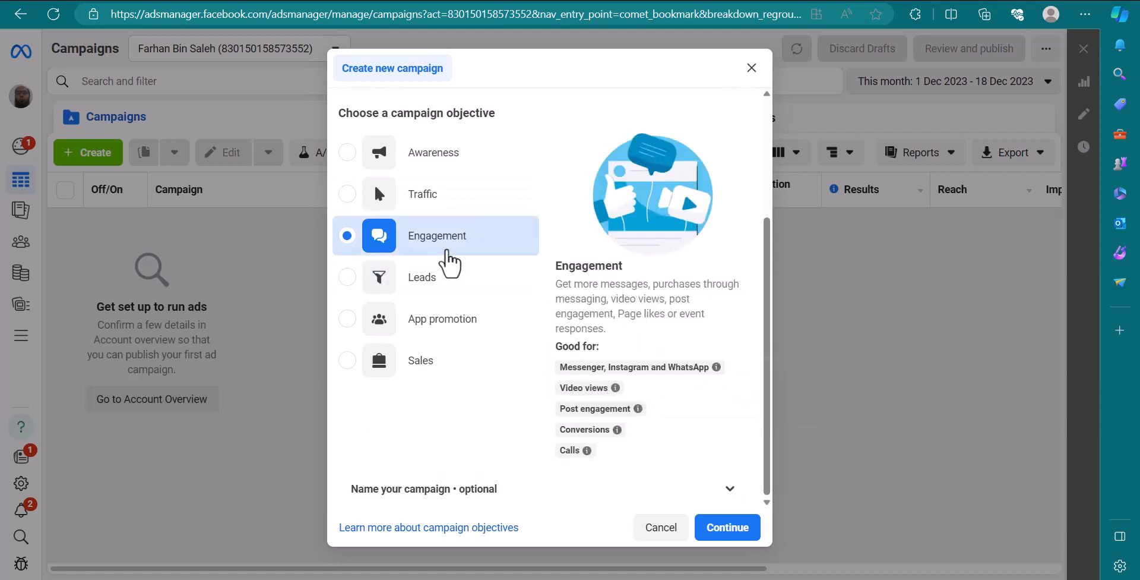
click(432, 296)
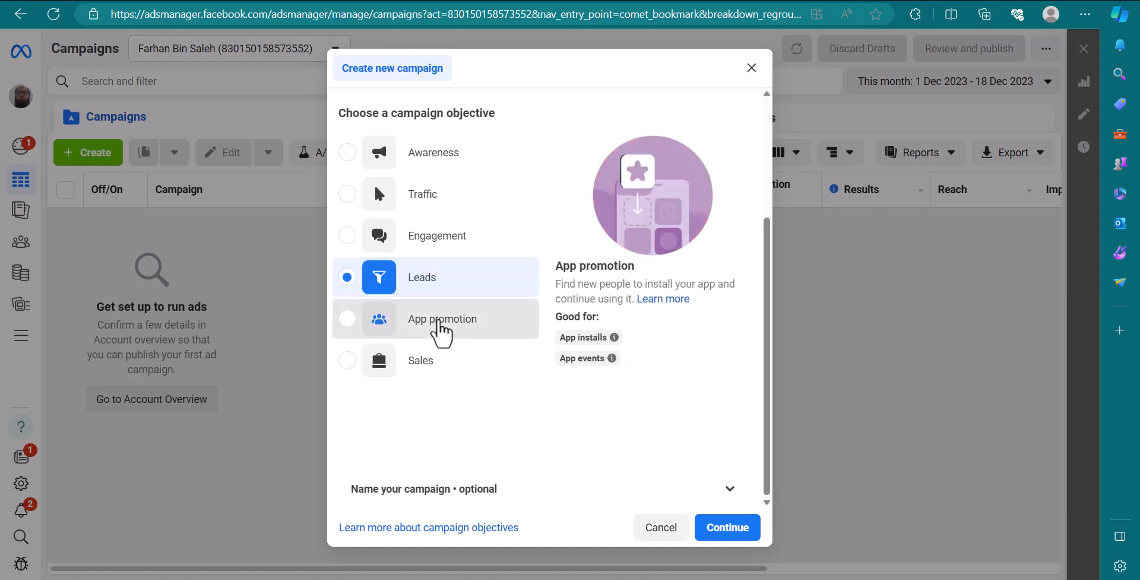
click(439, 322)
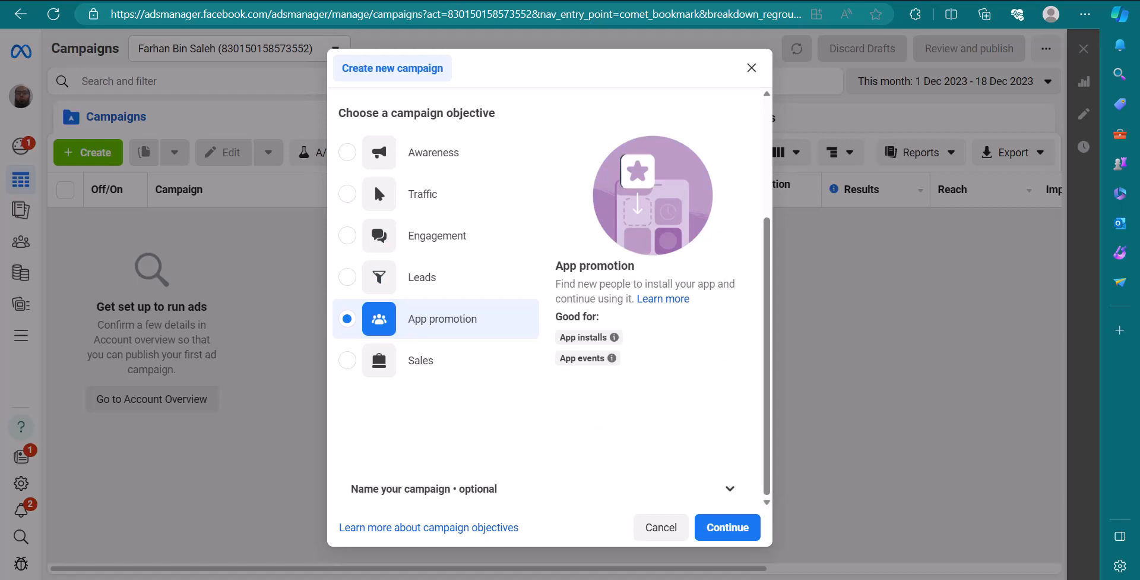
click(411, 366)
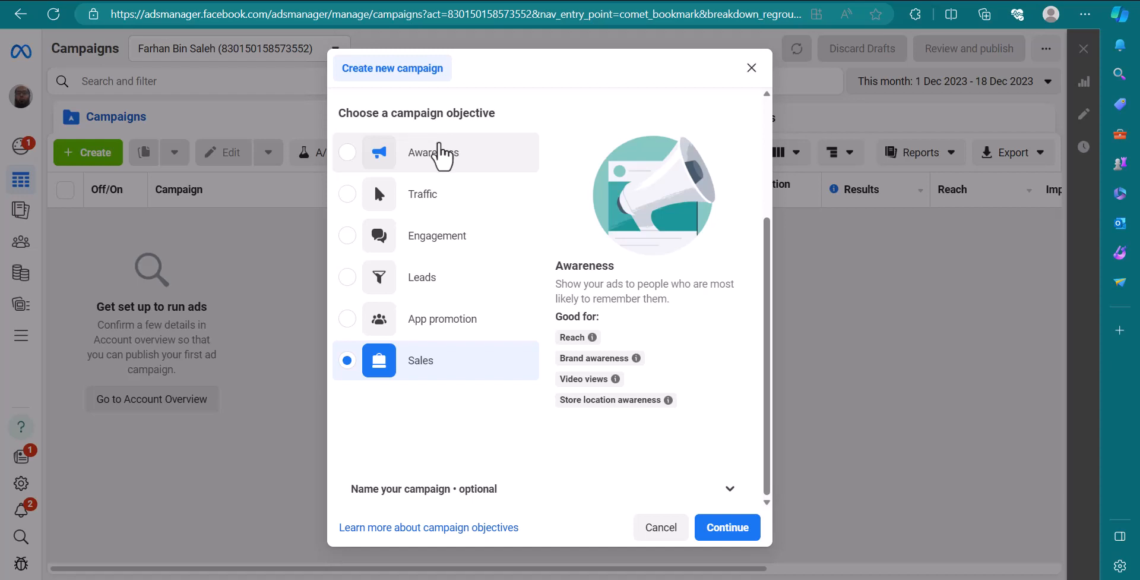
Create the campaign with the Awareness objective and dismiss the recommendation to try a Leads campaign
click(440, 155)
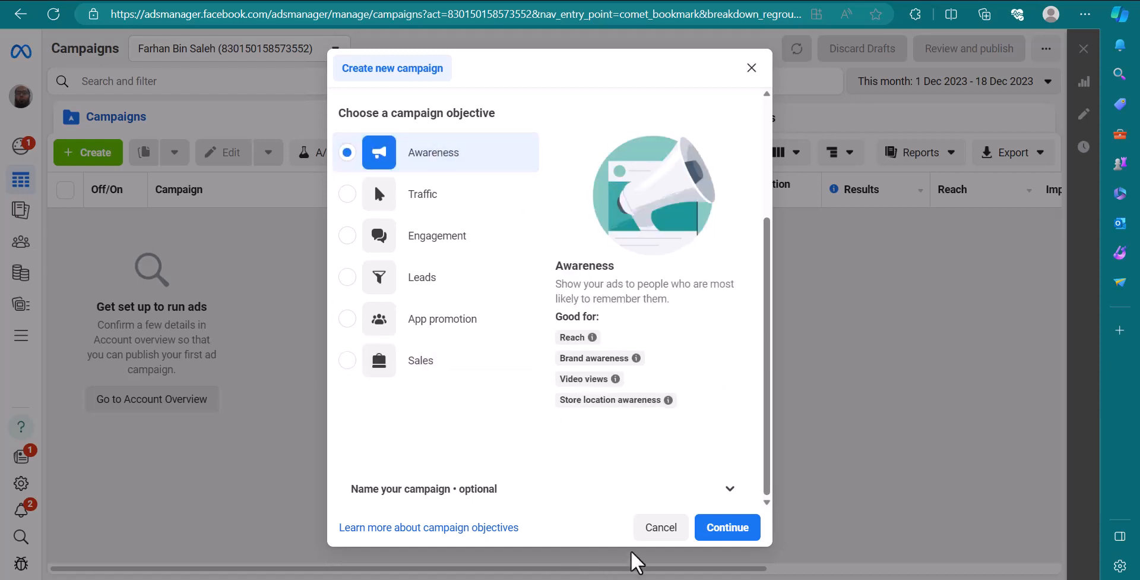
click(729, 528)
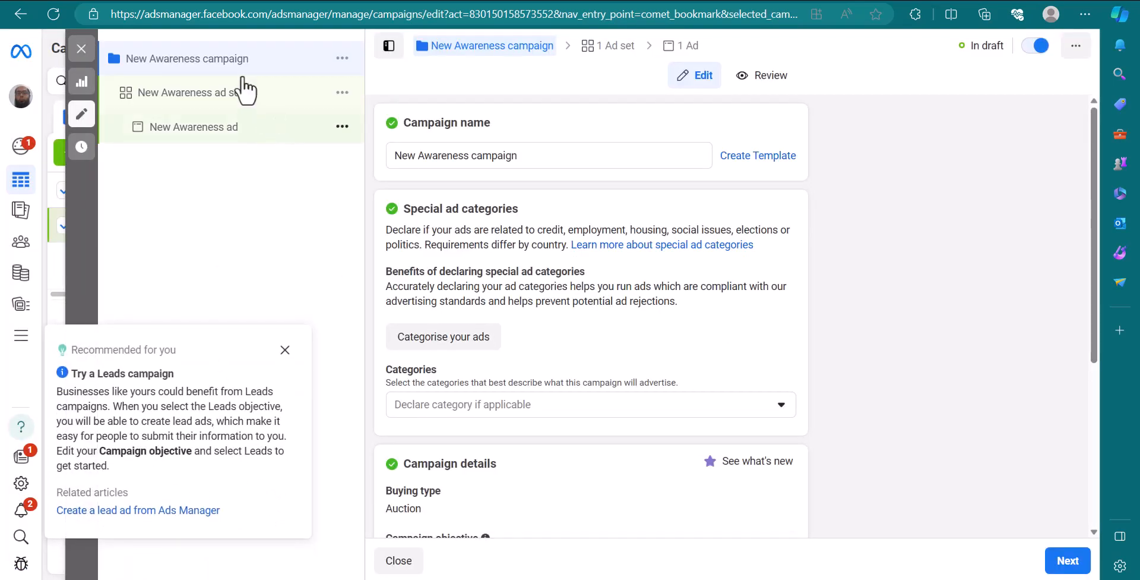
click(285, 349)
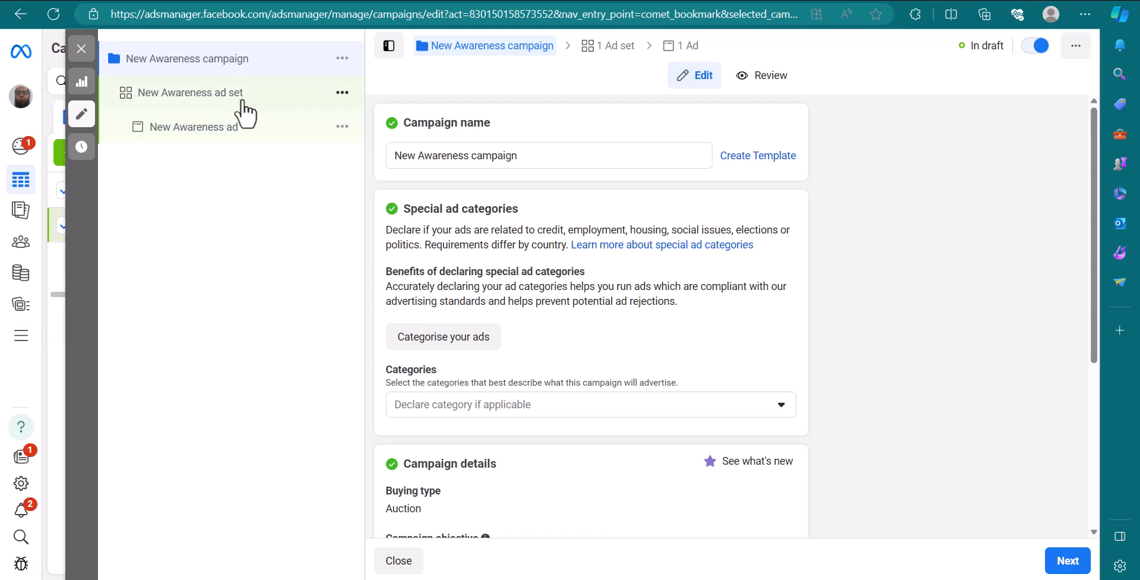
Rename the campaign as DMC Batch 3 Demo
click(518, 155)
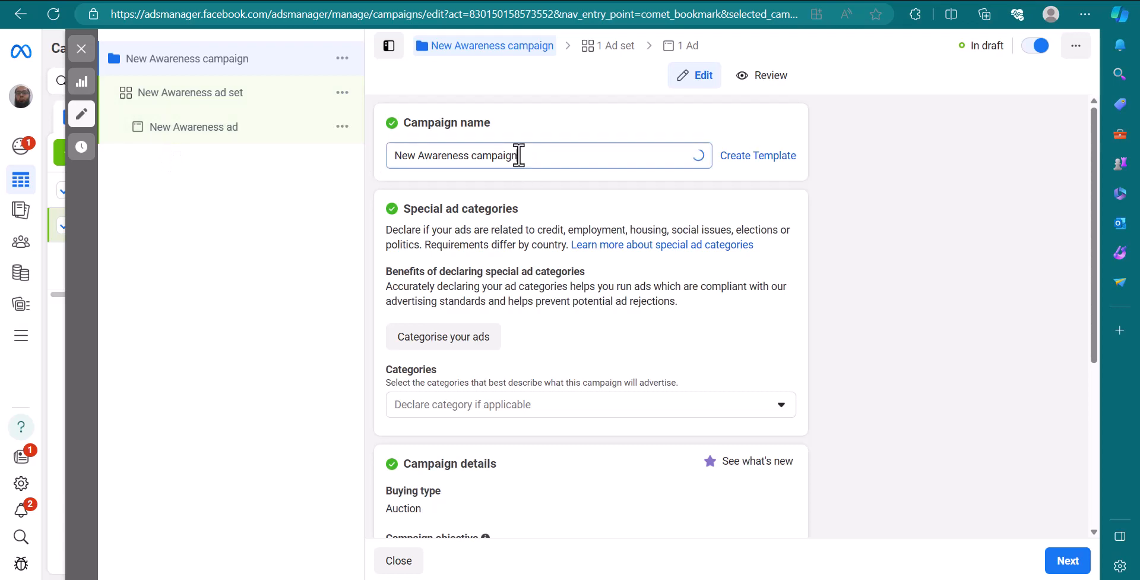
key(ctrl+a)
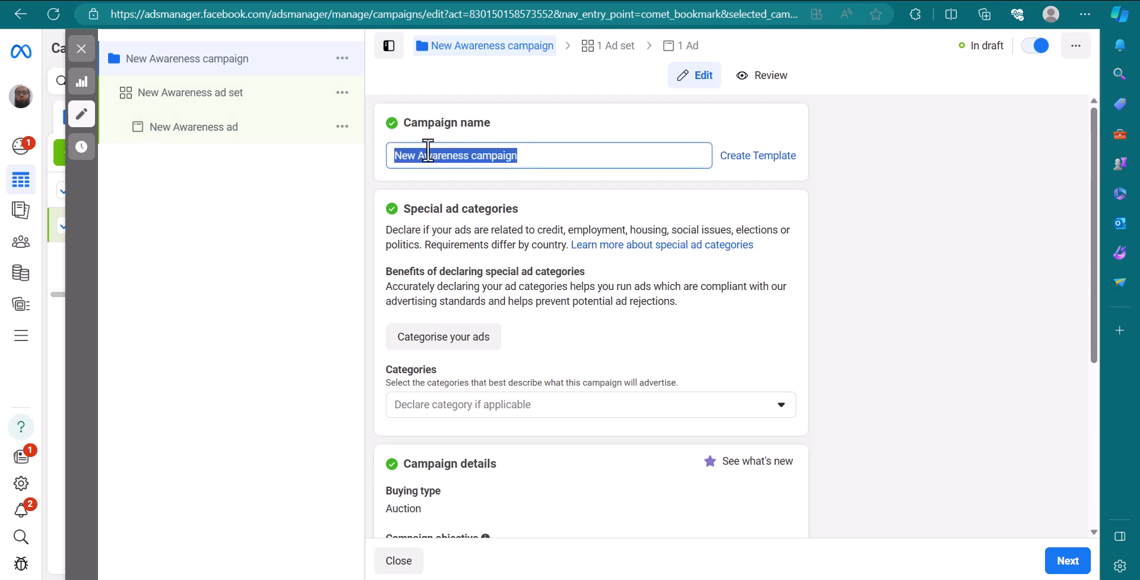
text(DMC )
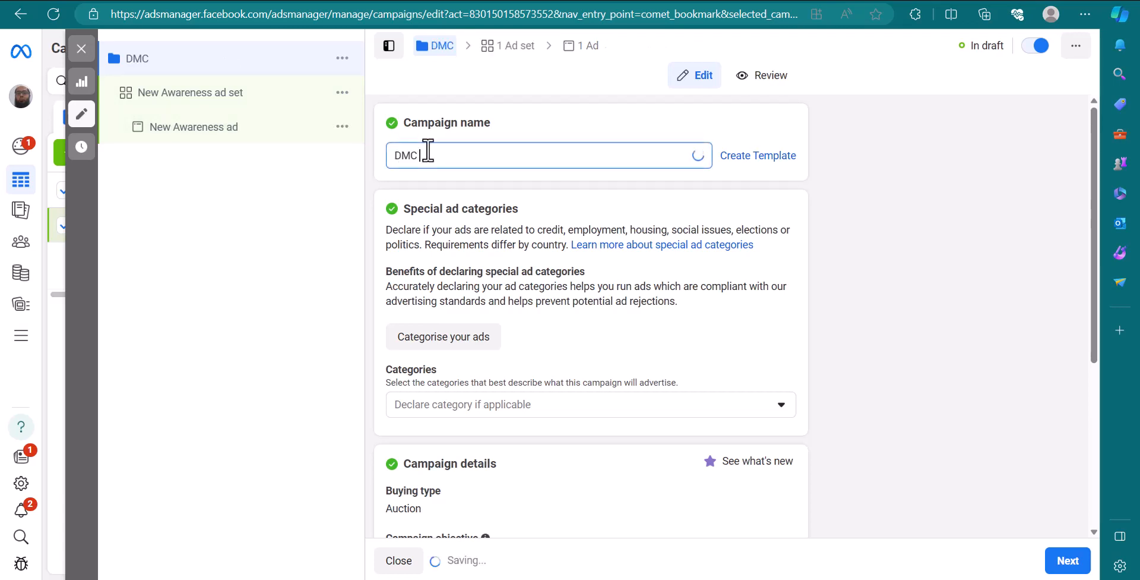
text(Batch 3)
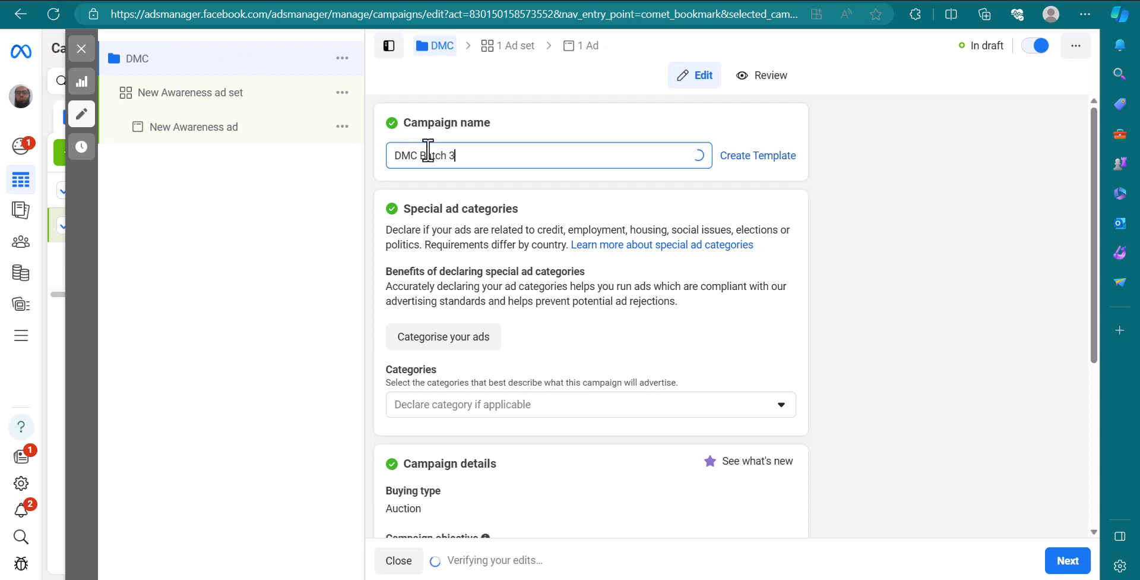
text( Demo)
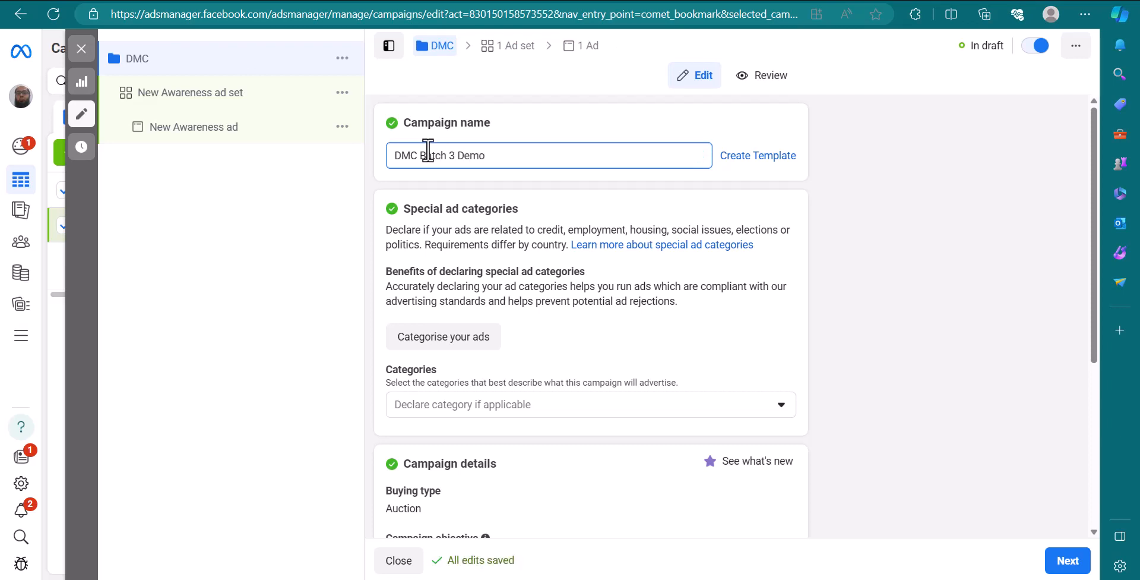
Review the special ad categories without declaring one, and the campaign details, including the optional spending limit, A/B test and Advantage budget settings
scroll(622, 405, down, 1)
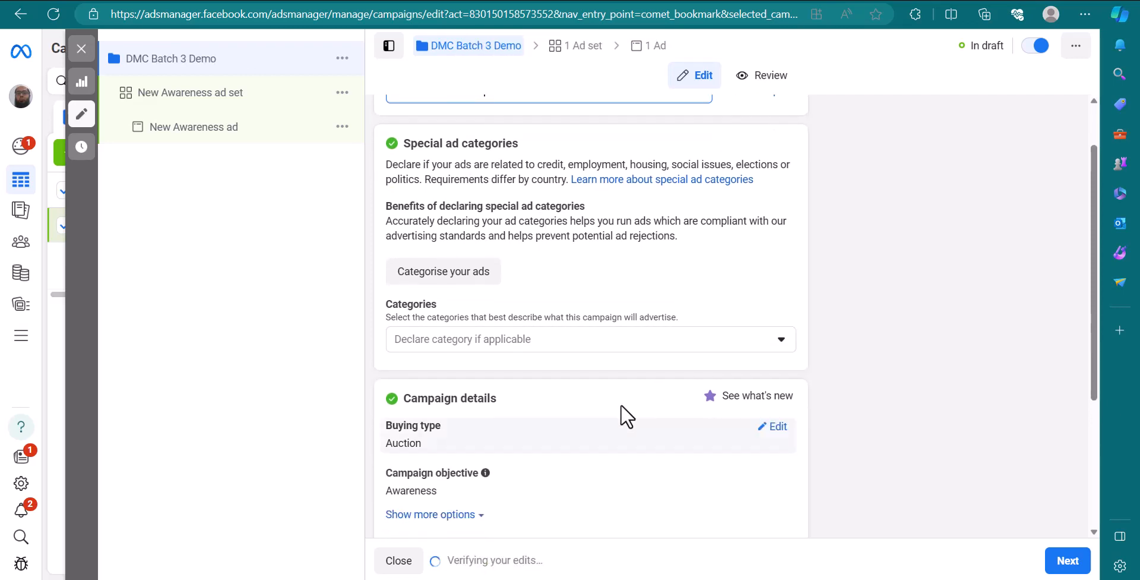
click(632, 339)
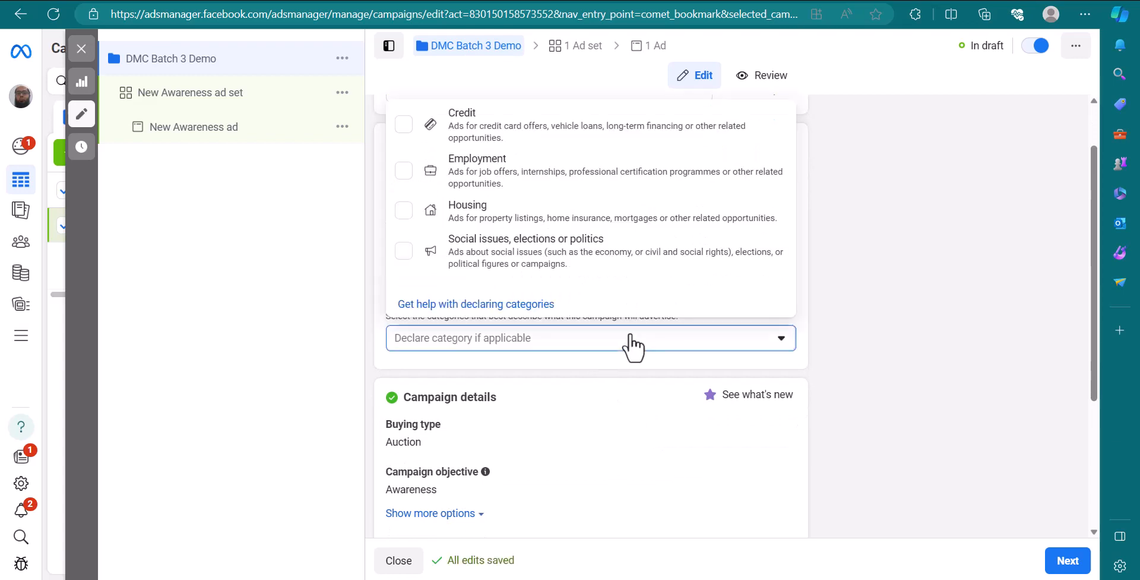
click(632, 342)
scroll(618, 341, down, 3)
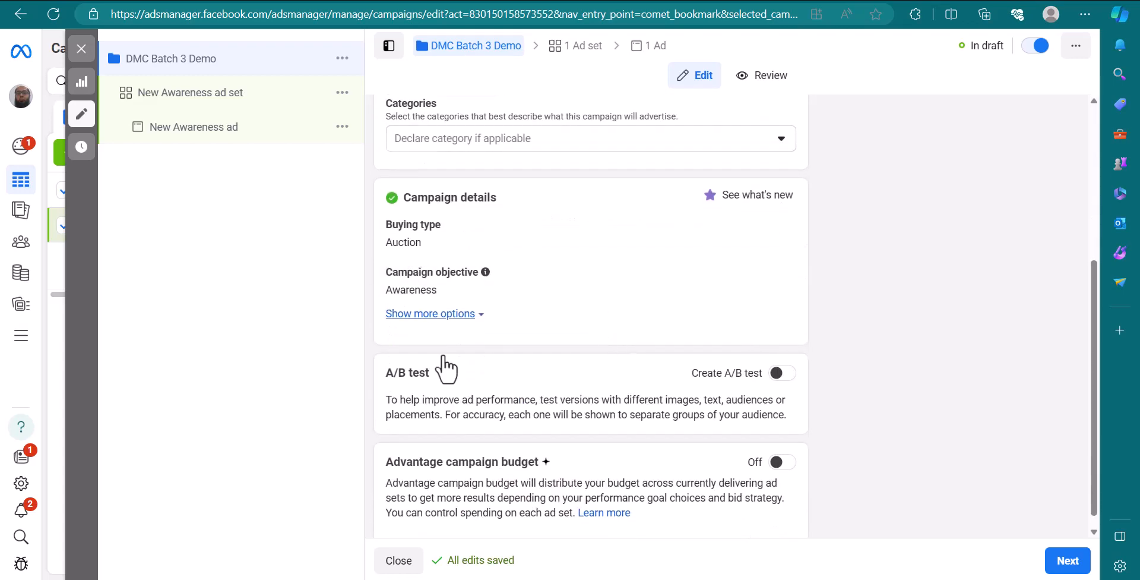
click(470, 314)
scroll(579, 336, down, 1)
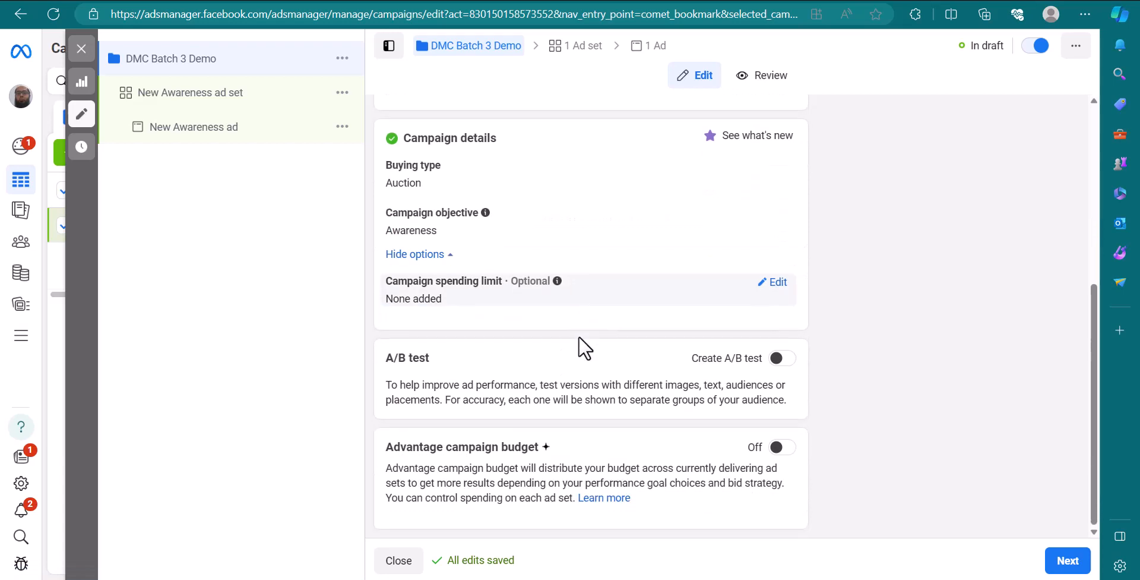
scroll(606, 336, up, 5)
scroll(611, 335, down, 5)
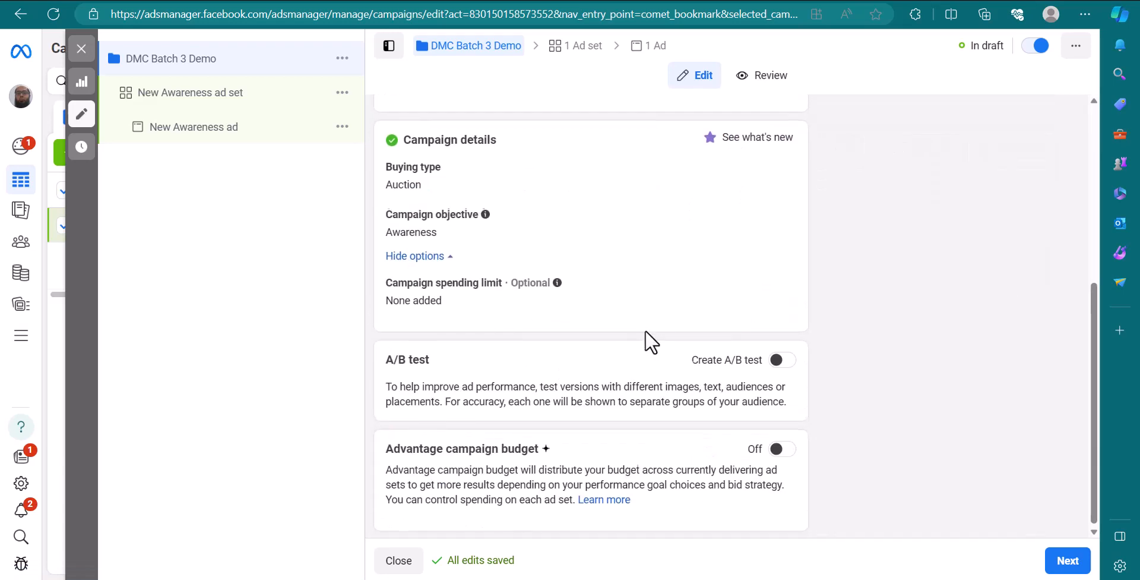
Continue to the ad set, rename it as DMC Batch 3 ad set, and dismiss the help tip
click(1067, 564)
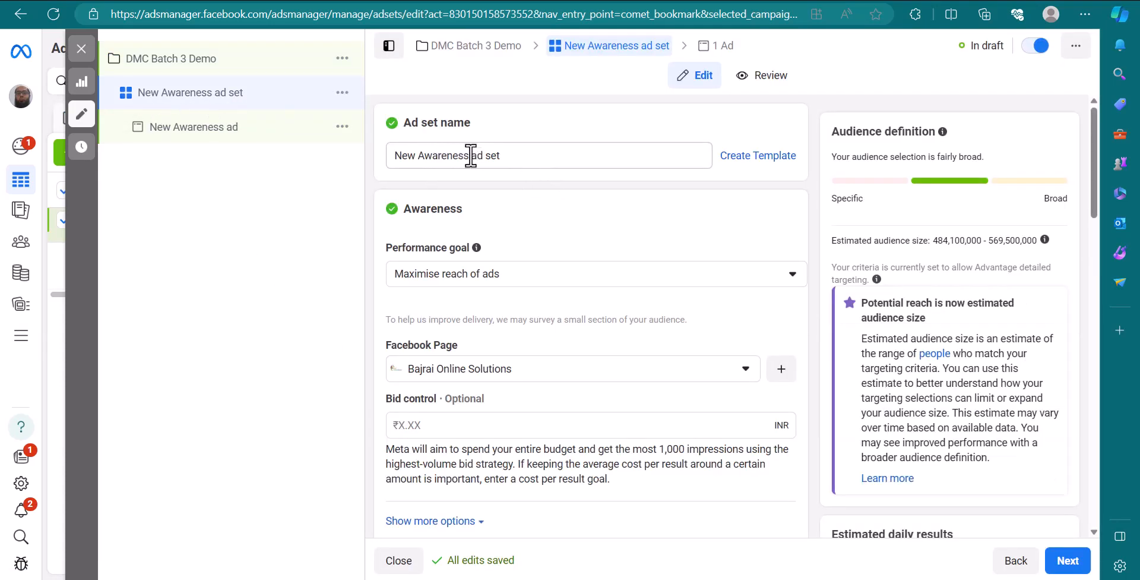
drag(471, 155, 235, 155)
key(BackSpace)
text(DMC)
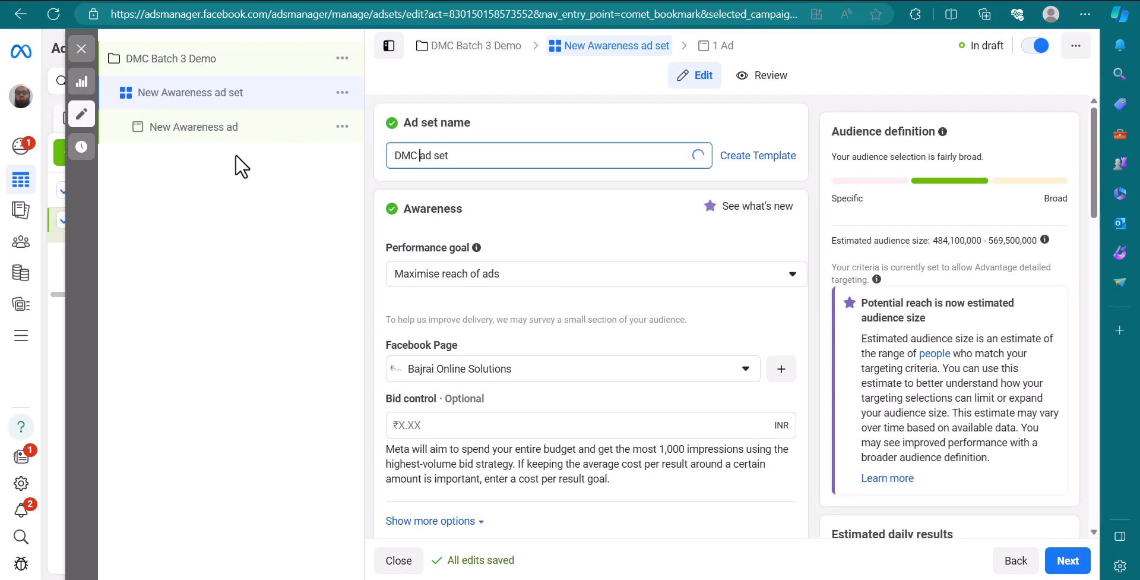
text( Batch 3)
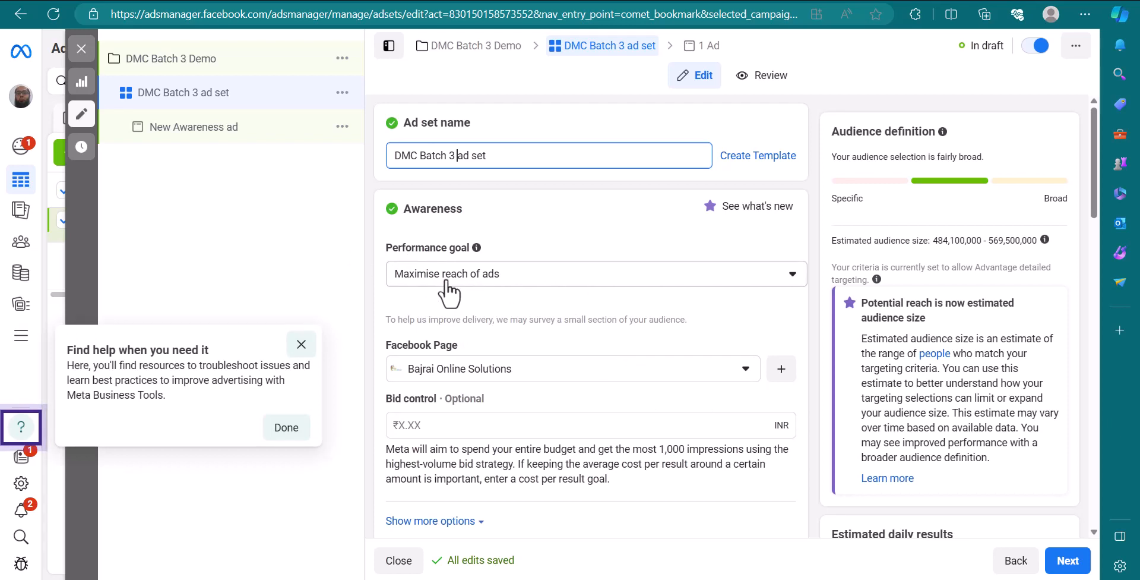
click(301, 344)
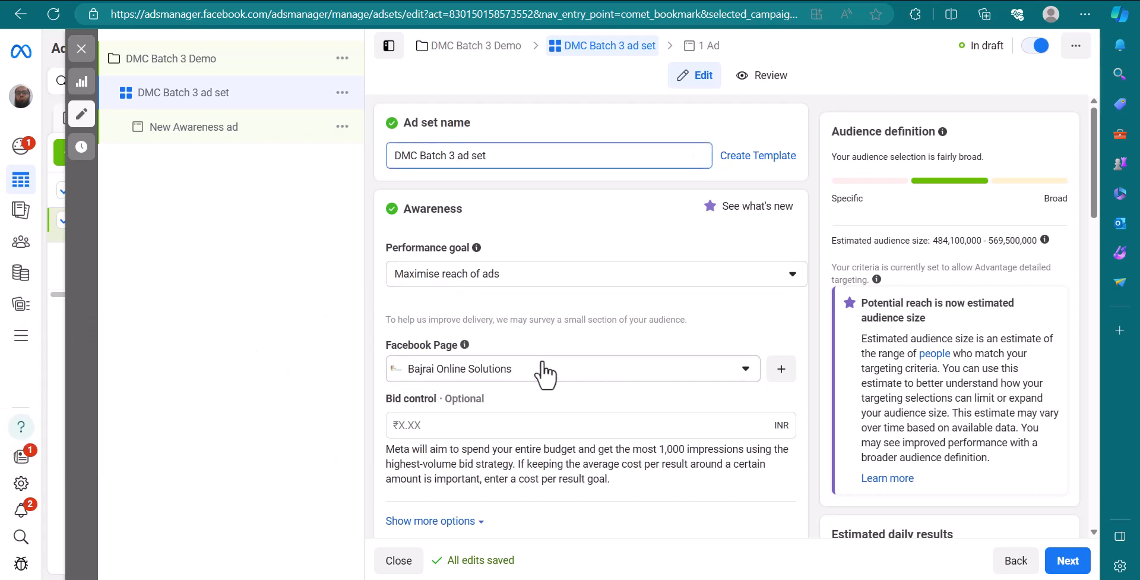
Reveal the ad set's additional awareness options and review the frequency cap, charging and delivery type settings
scroll(545, 371, down, 5)
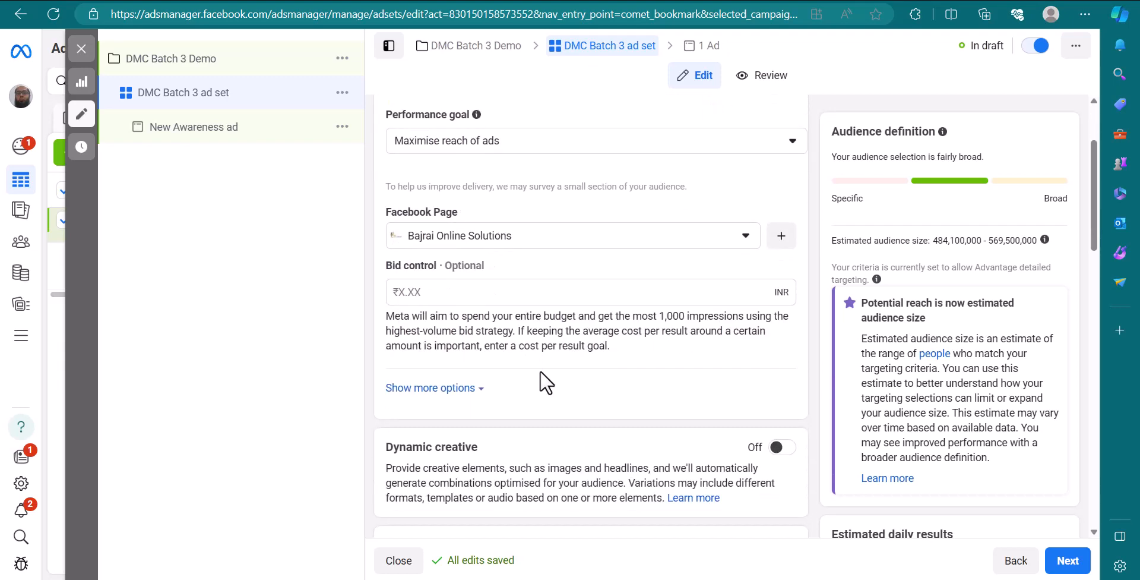
click(450, 255)
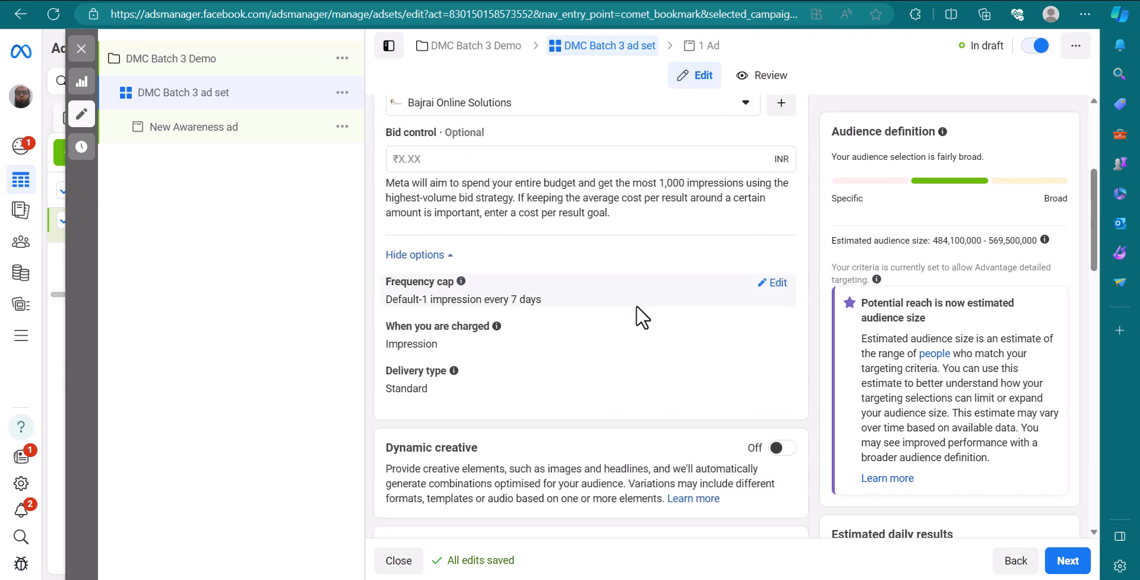
scroll(550, 404, down, 5)
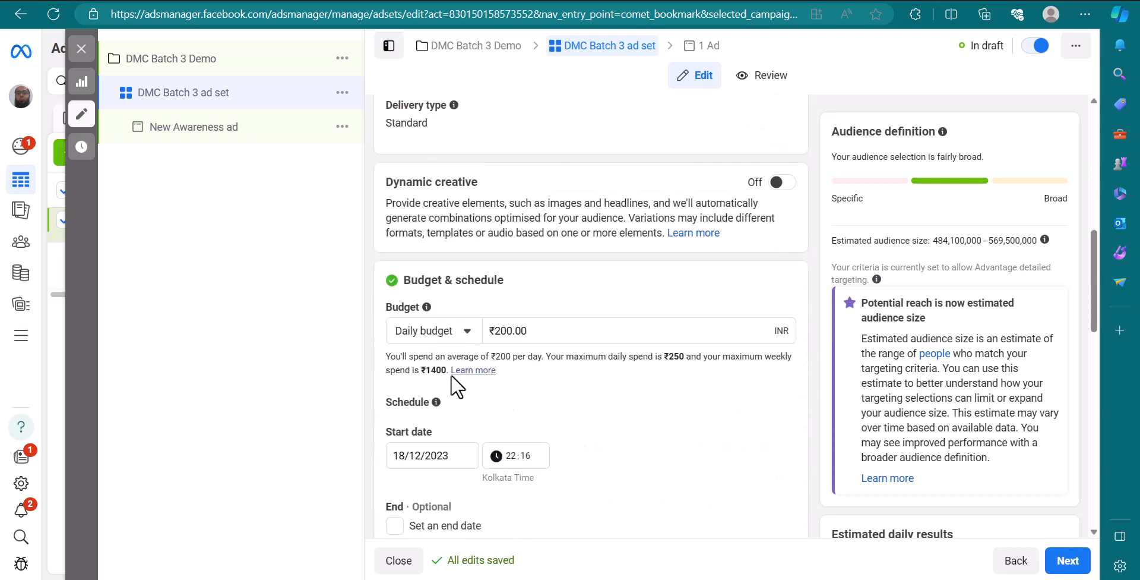
Check the budget type choices, keep Daily budget, and set the amount to ₹100
click(402, 333)
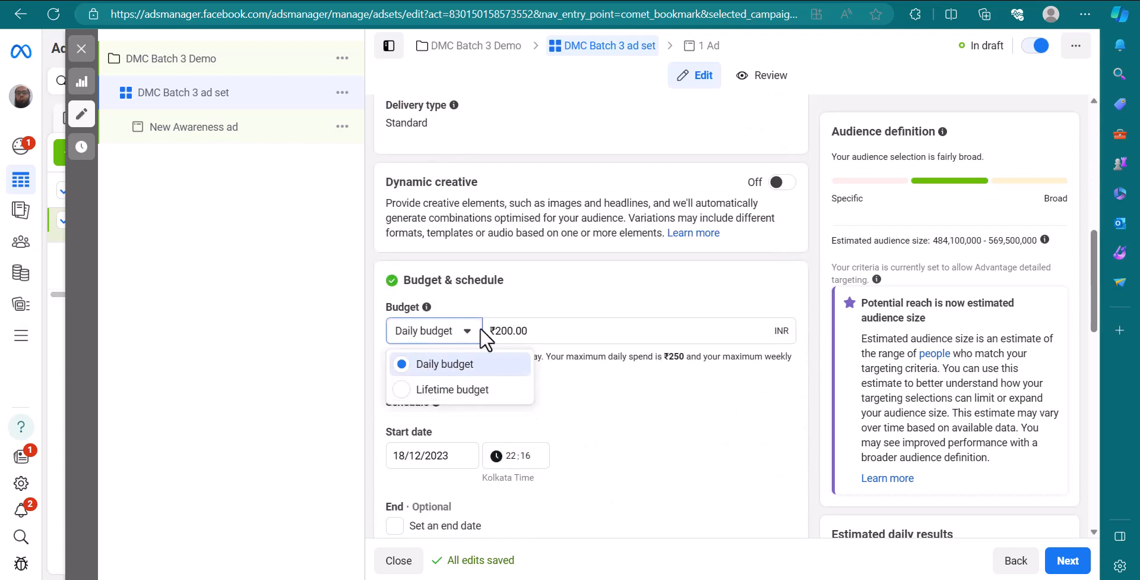
click(503, 327)
text(100)
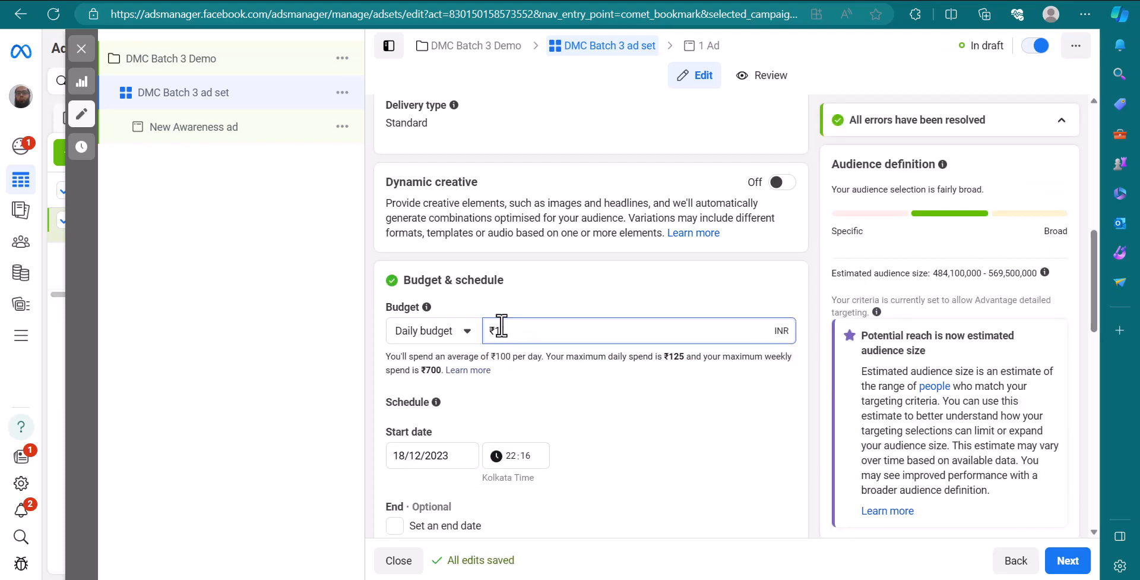
text(00)
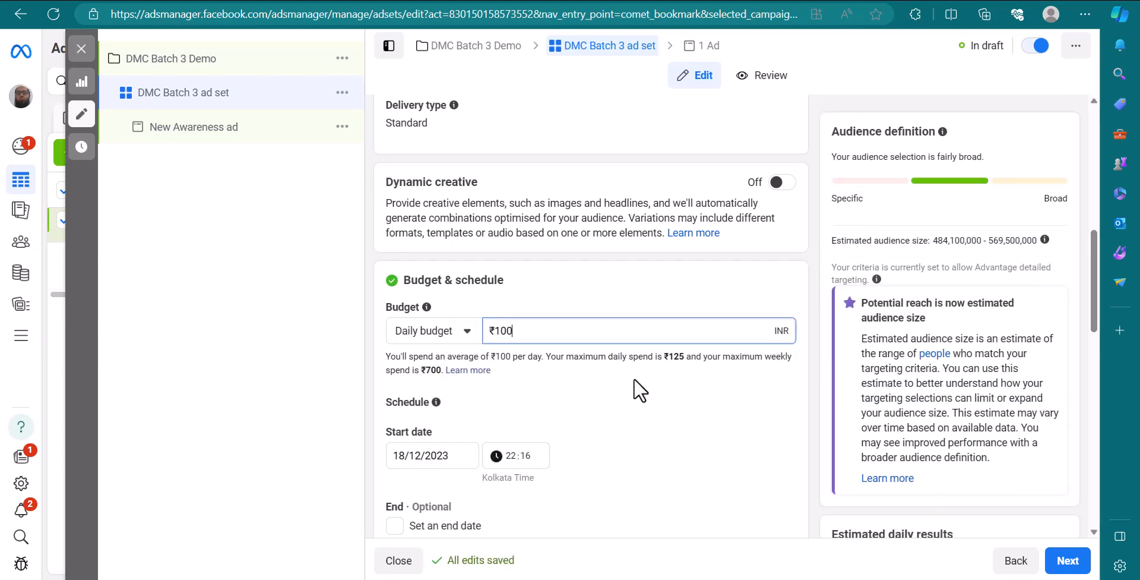
Check the start date calendar in the ad set's schedule and close it without choosing another date
scroll(633, 377, down, 1)
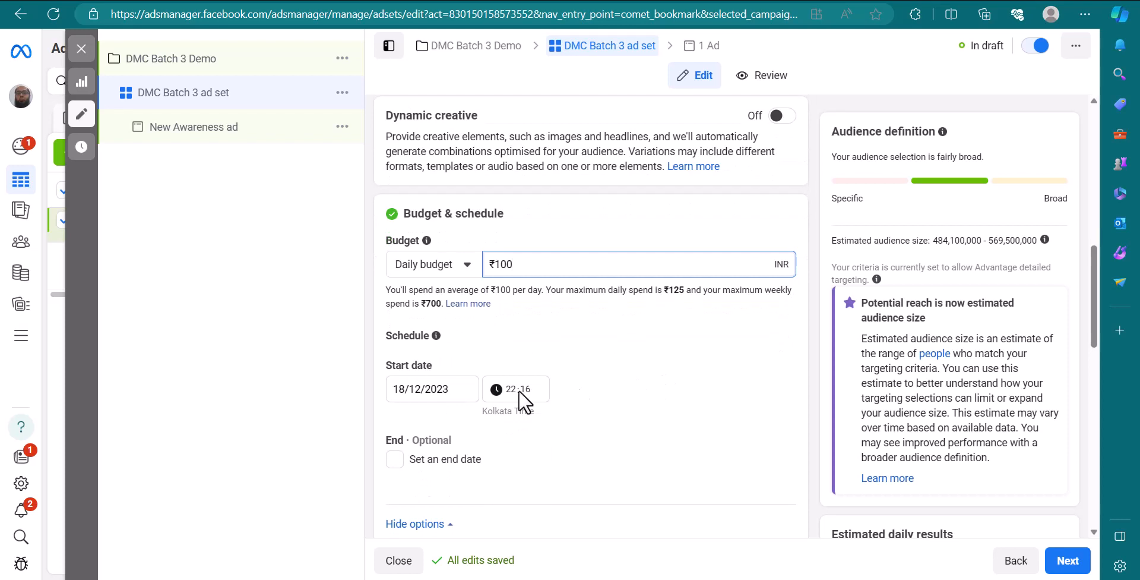
click(426, 388)
click(428, 389)
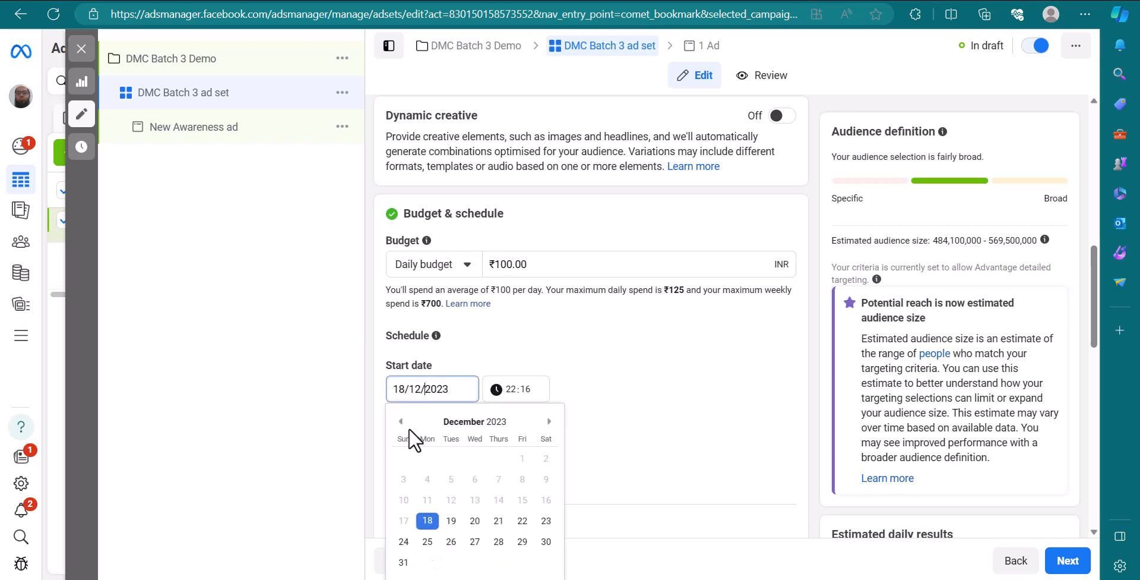
click(697, 412)
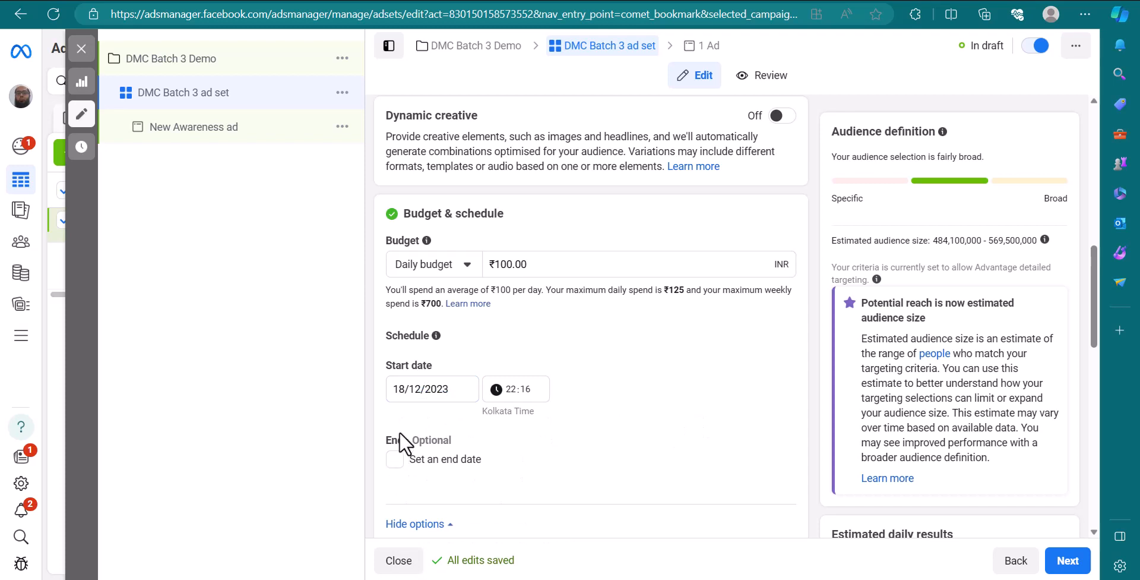
Check the optional end date fields in the ad set's schedule and leave the end date disabled
click(396, 460)
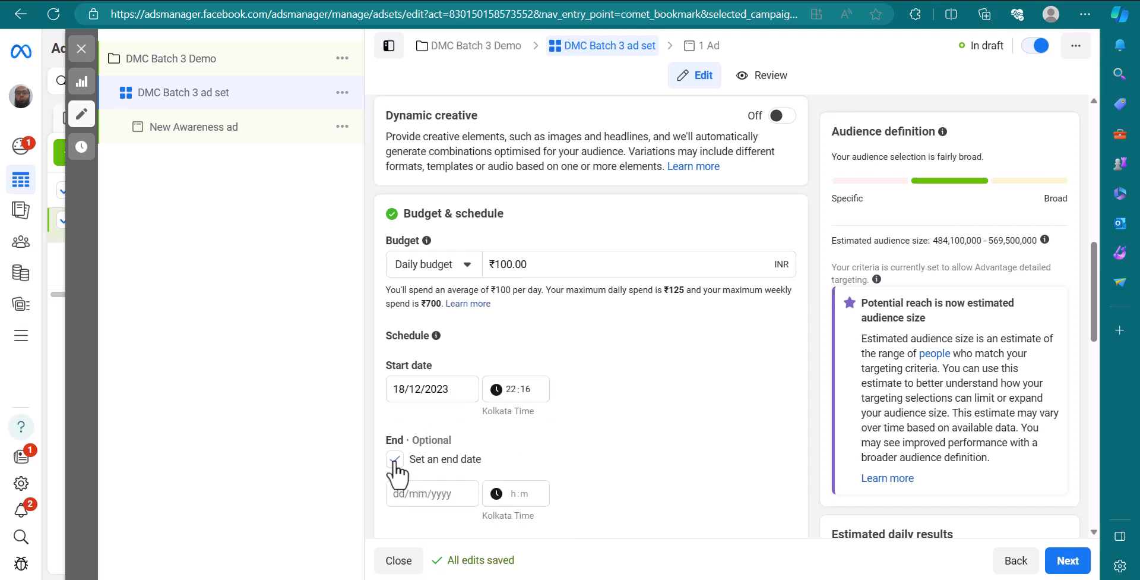
scroll(445, 472, down, 2)
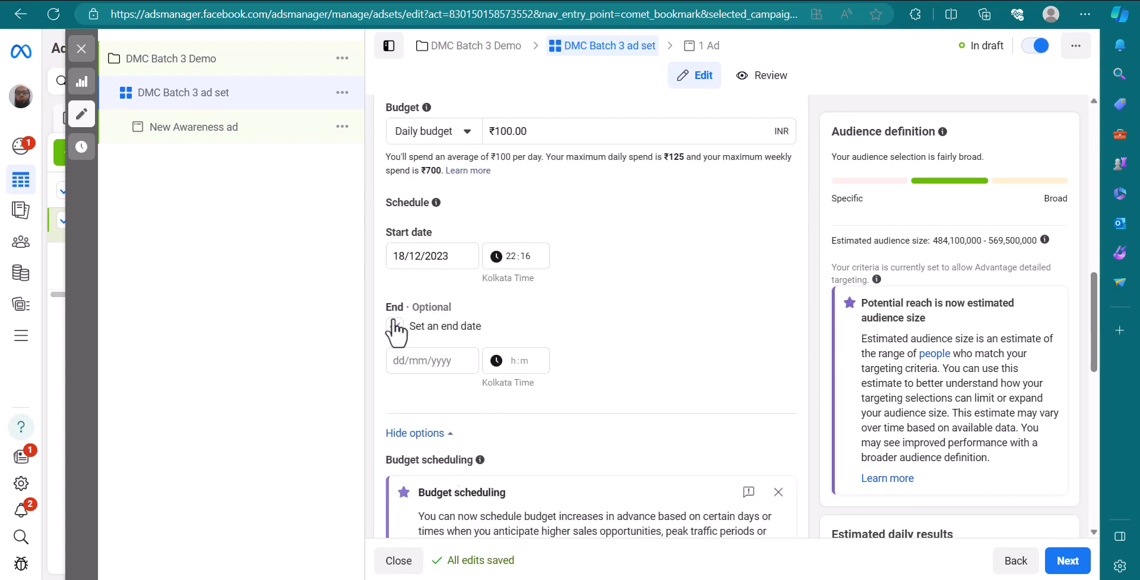
click(395, 326)
scroll(660, 386, down, 3)
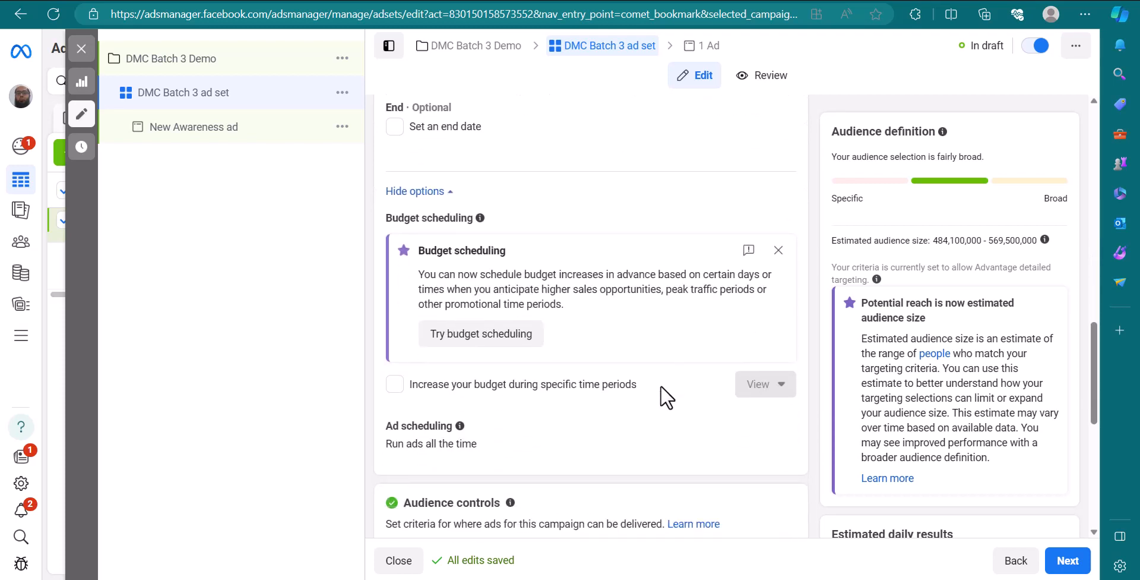
Replace India with Hyderabad, Telangana, India as the included location in the audience controls
scroll(660, 385, down, 2)
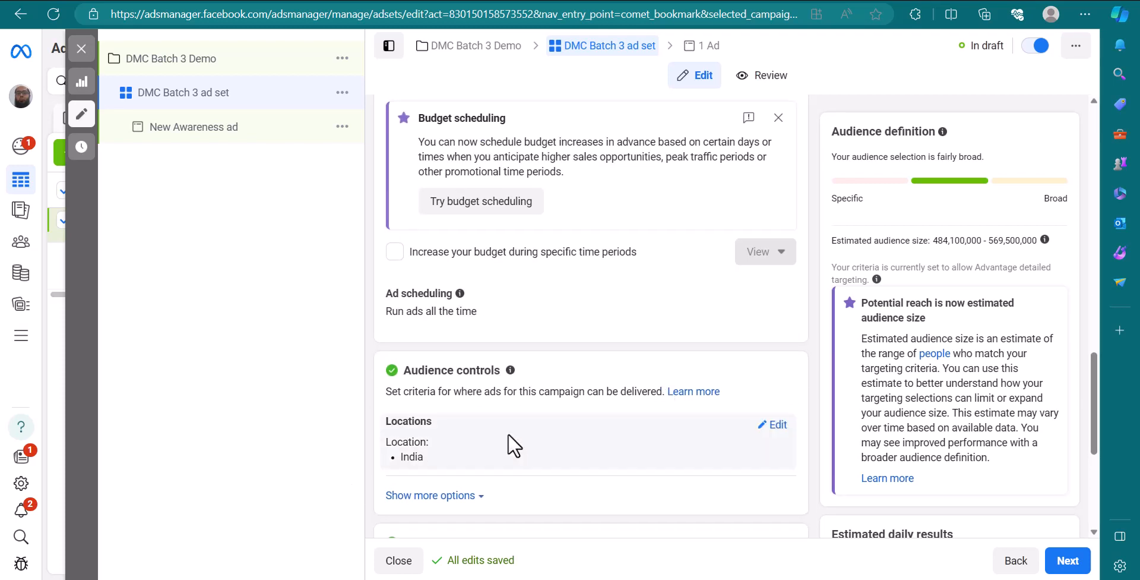
click(779, 425)
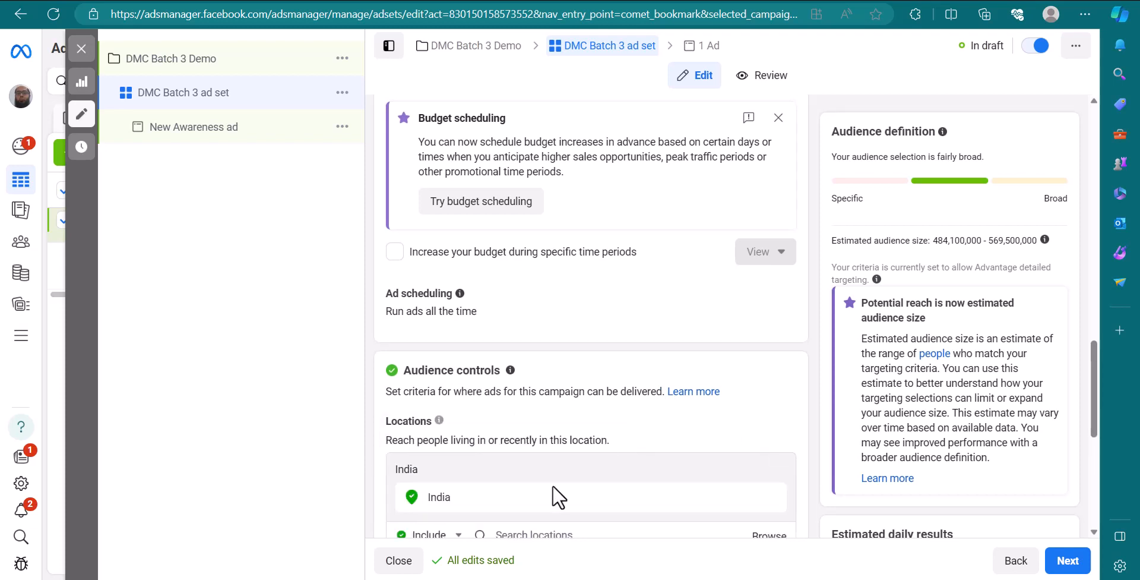
scroll(510, 508, down, 2)
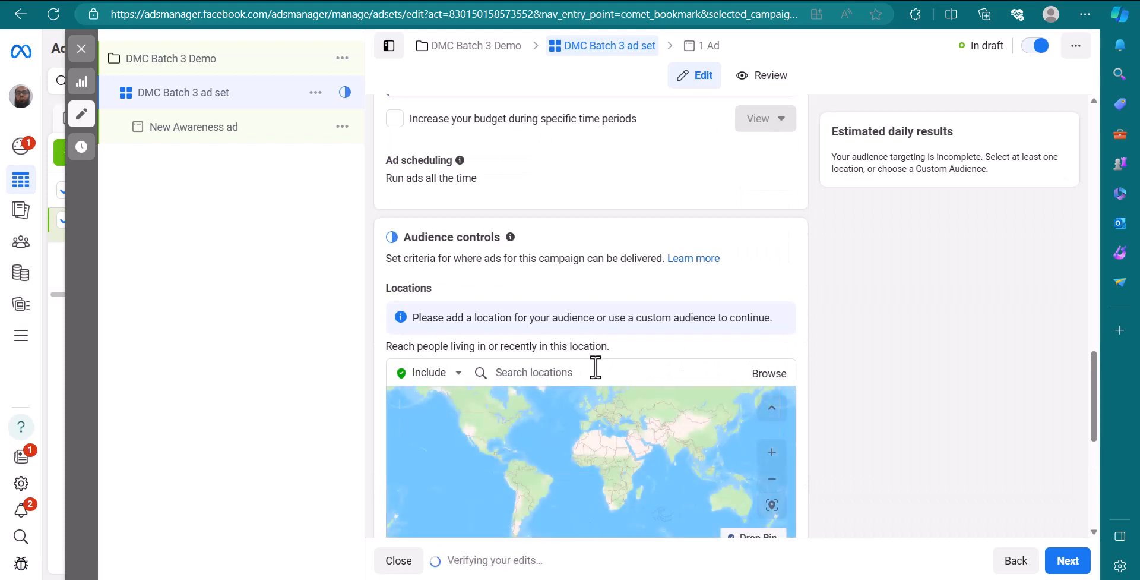
click(595, 368)
text(Hyd)
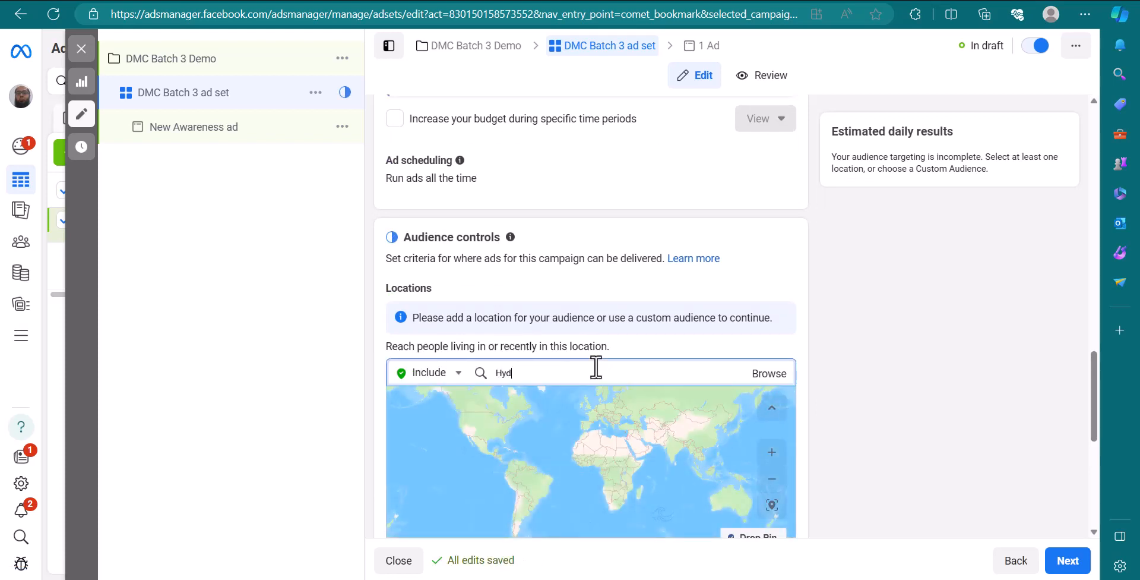
text(erabad)
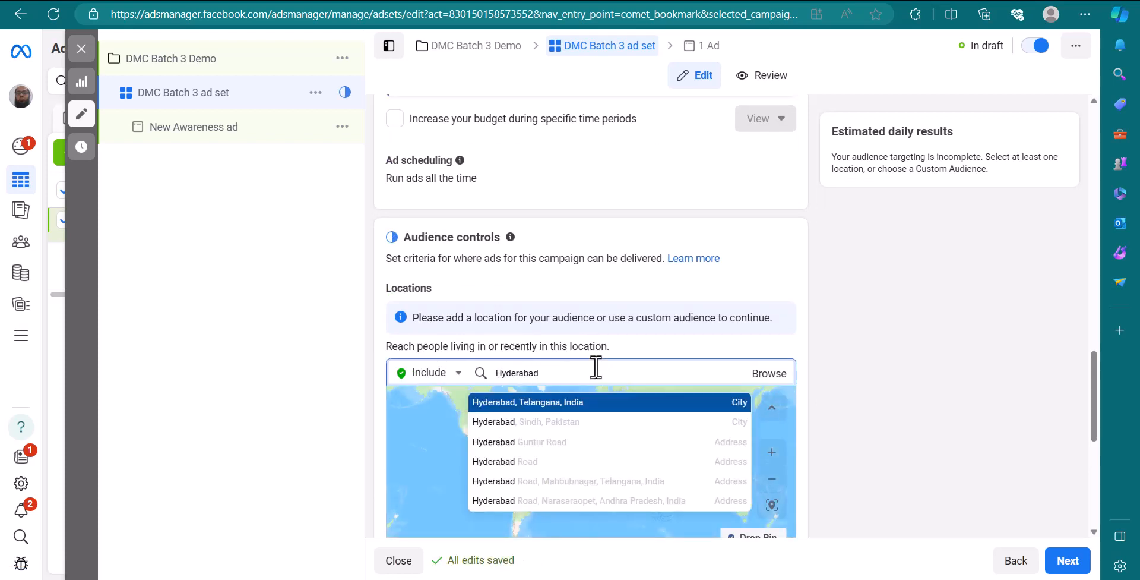
click(588, 402)
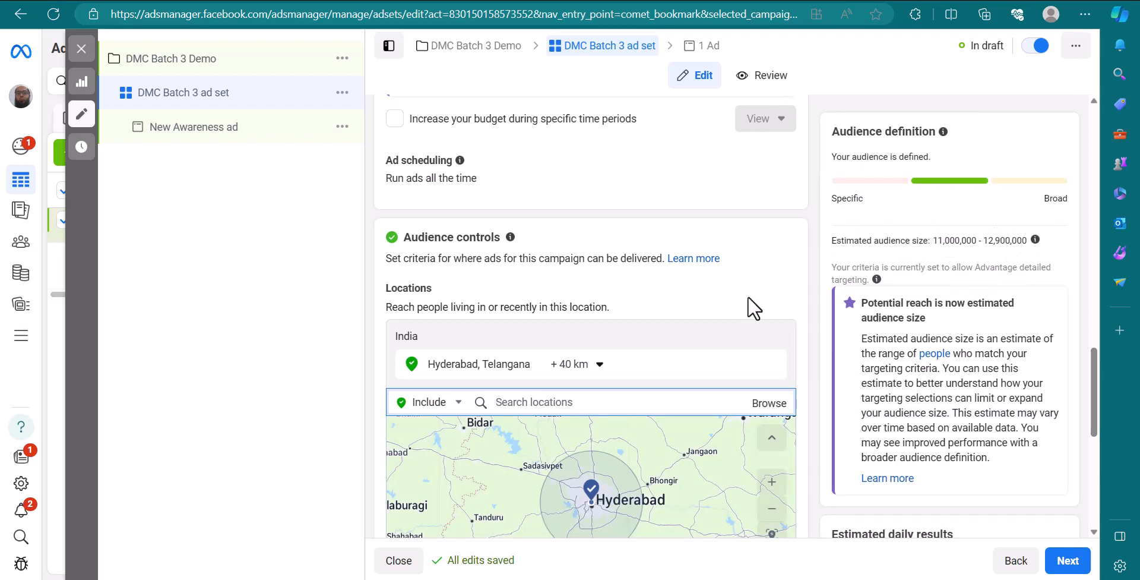
Reveal the additional audience control options and check the minimum age choices, keeping 18
scroll(396, 302, down, 3)
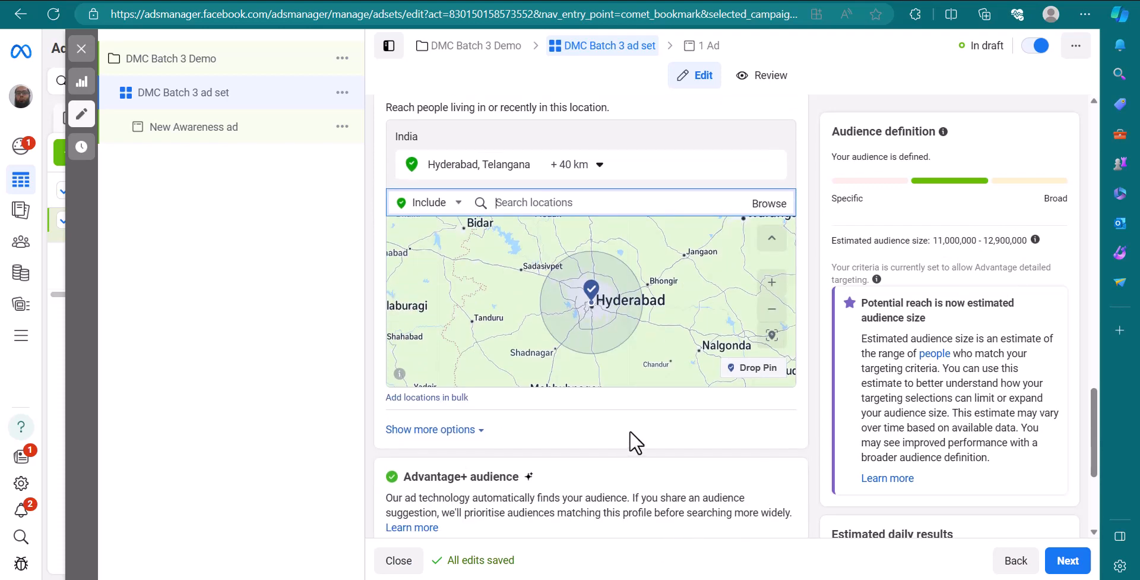
scroll(630, 431, down, 3)
scroll(629, 430, down, 1)
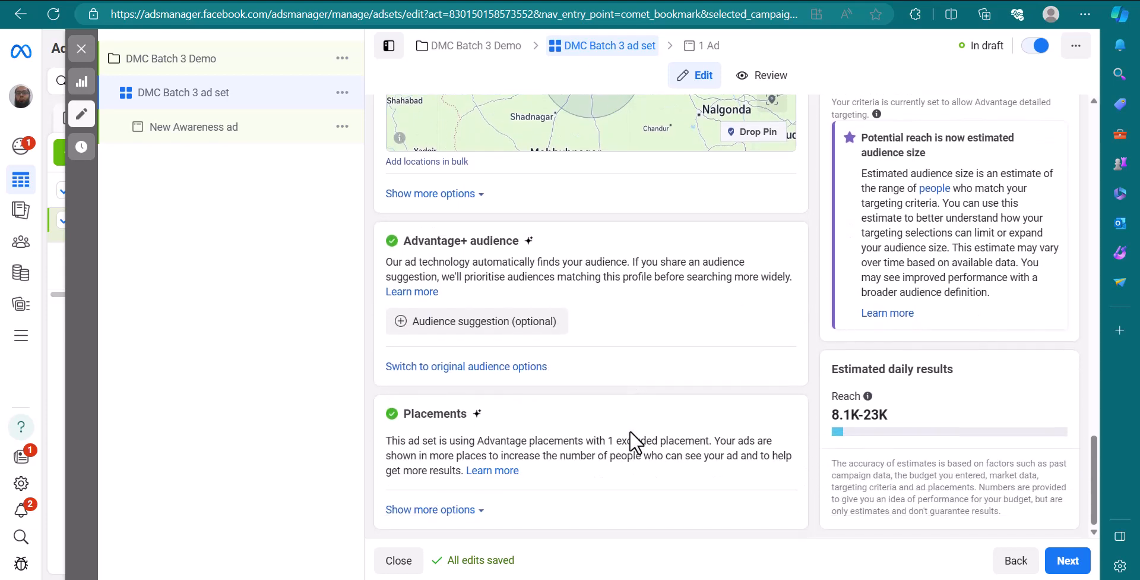
scroll(629, 430, up, 4)
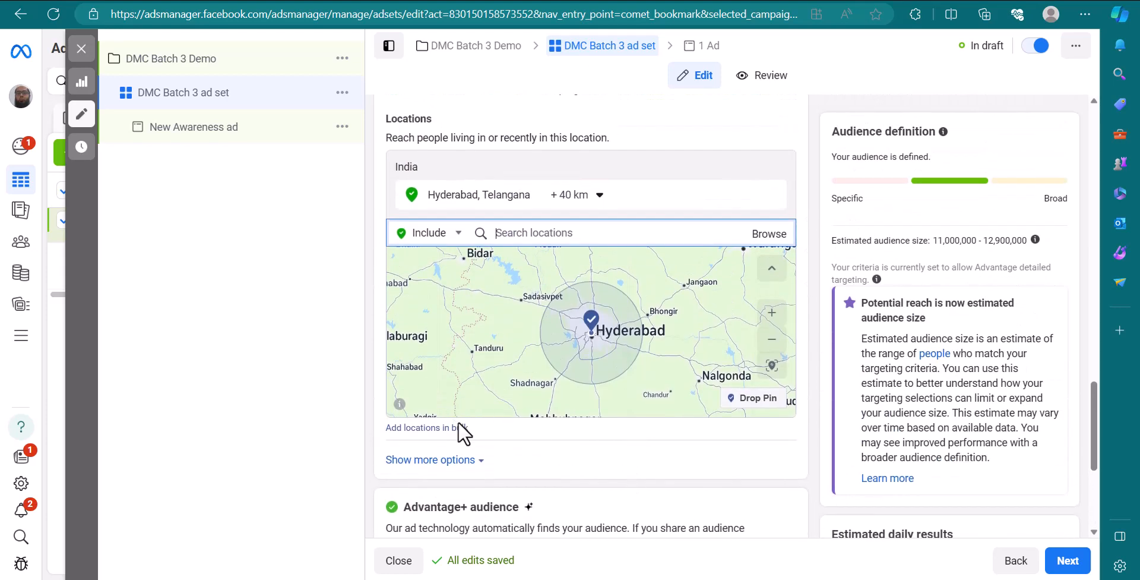
click(442, 460)
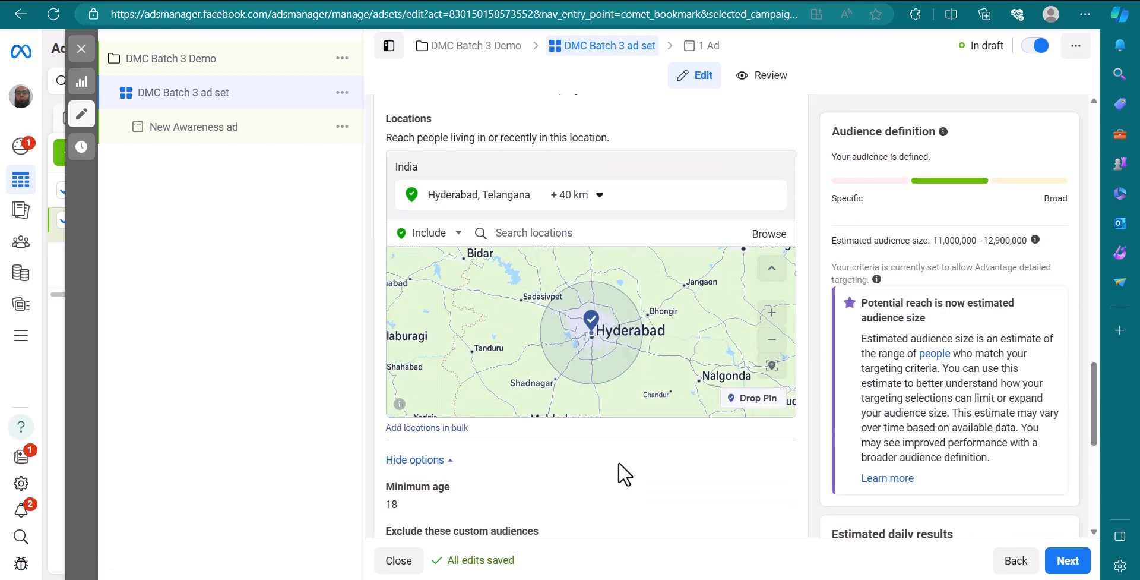
scroll(618, 461, down, 2)
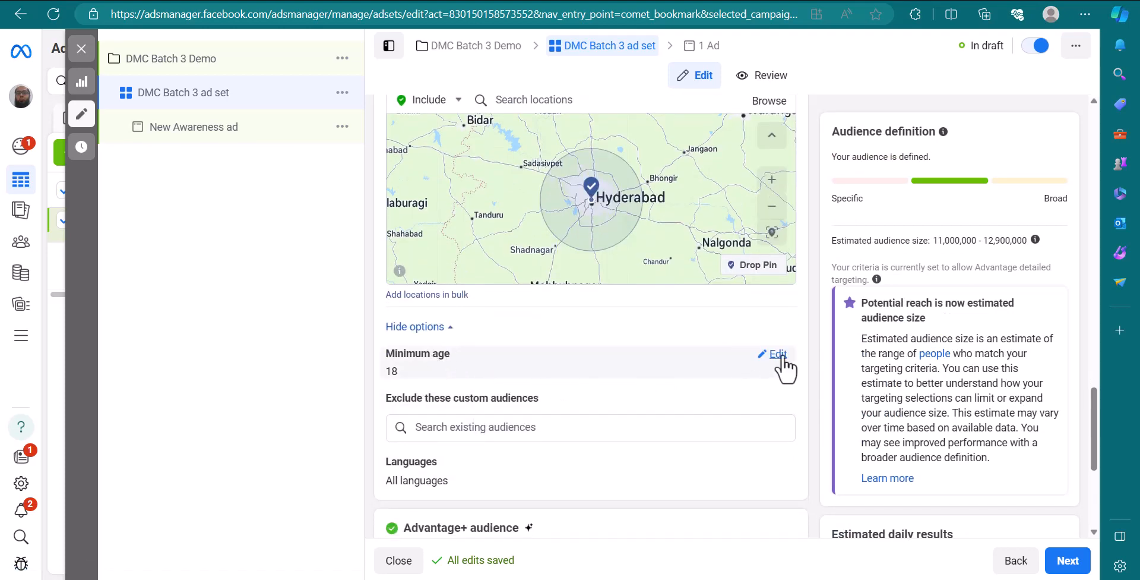
click(778, 365)
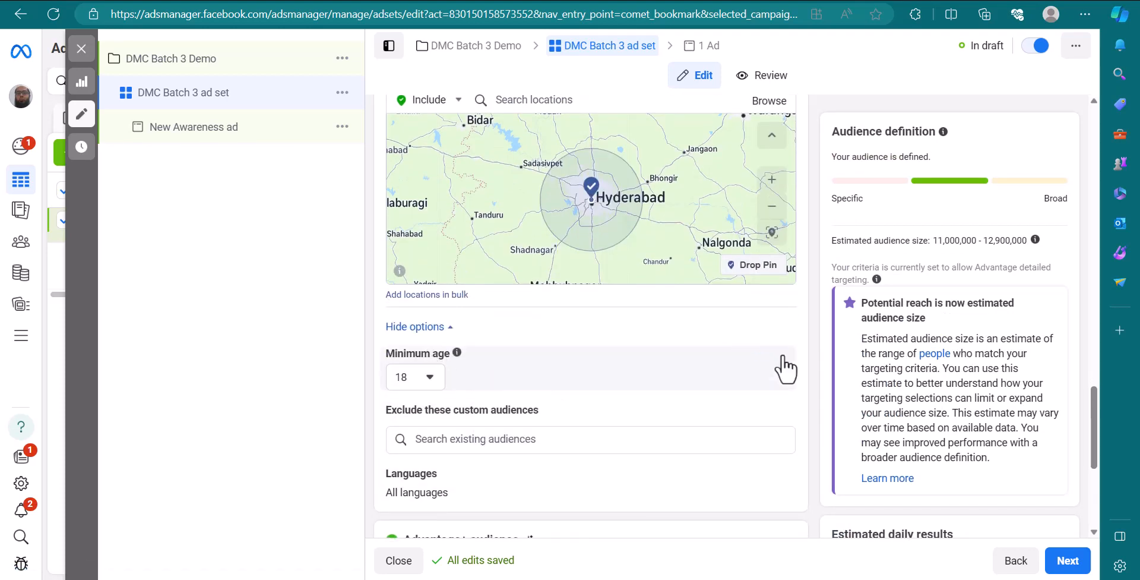
click(430, 379)
click(435, 385)
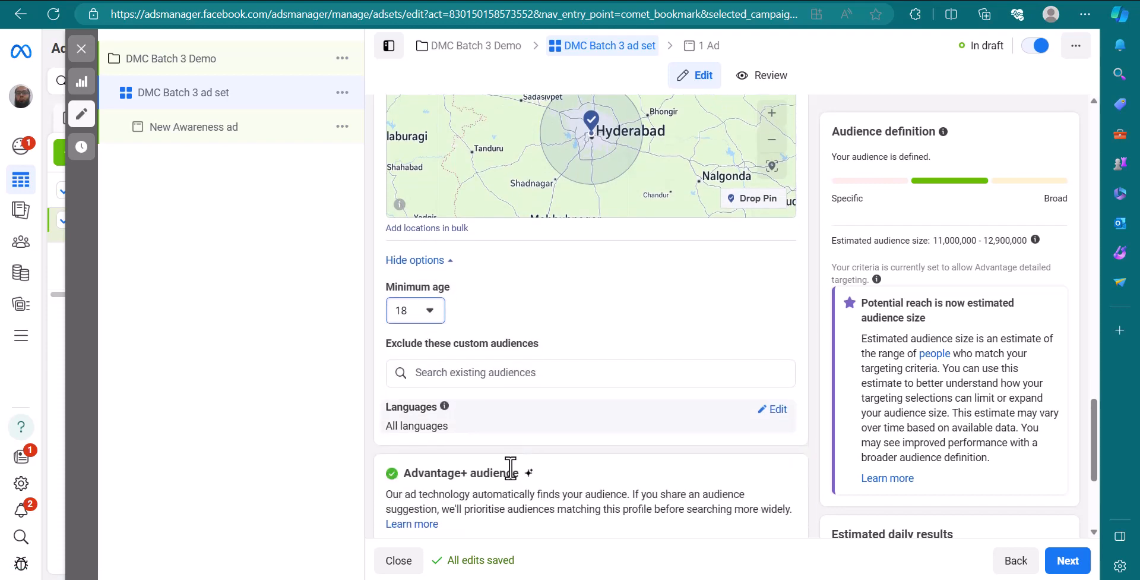
Restrict the audience languages to Urdu
scroll(508, 468, down, 1)
click(774, 409)
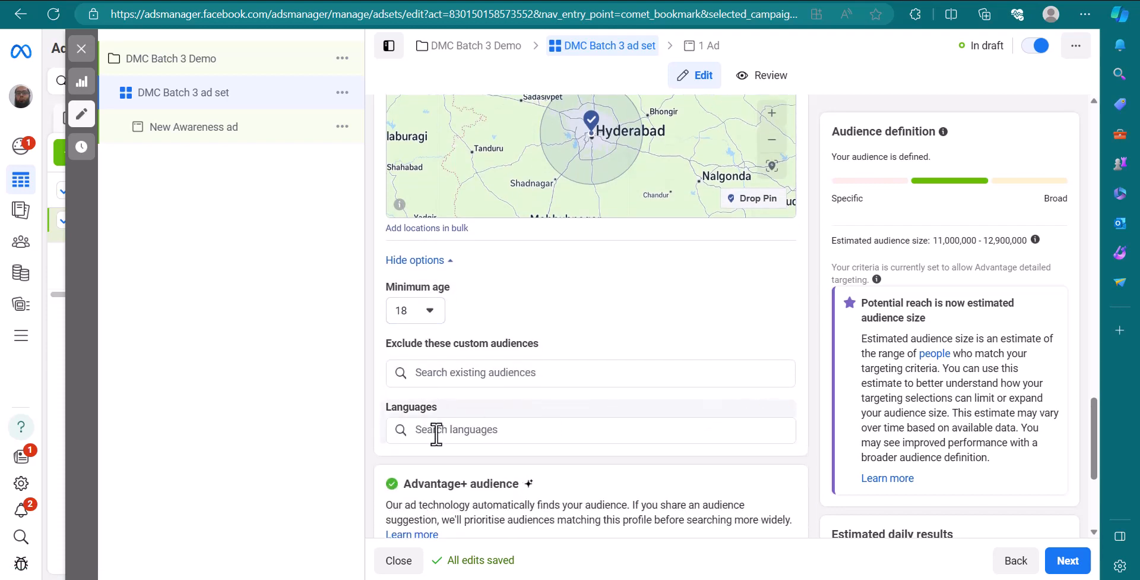
click(462, 428)
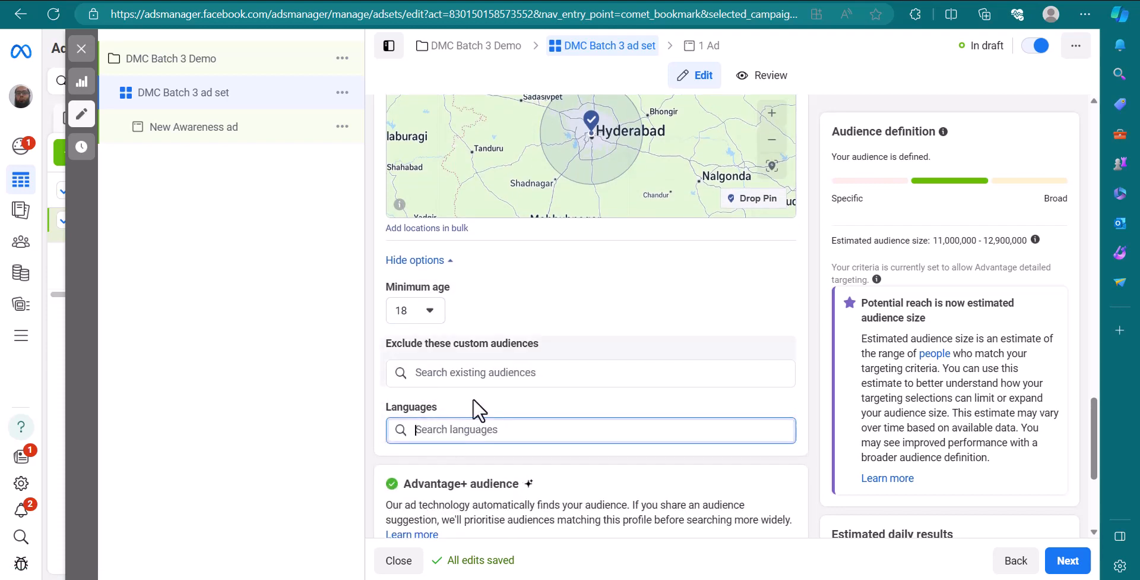
text(urdu)
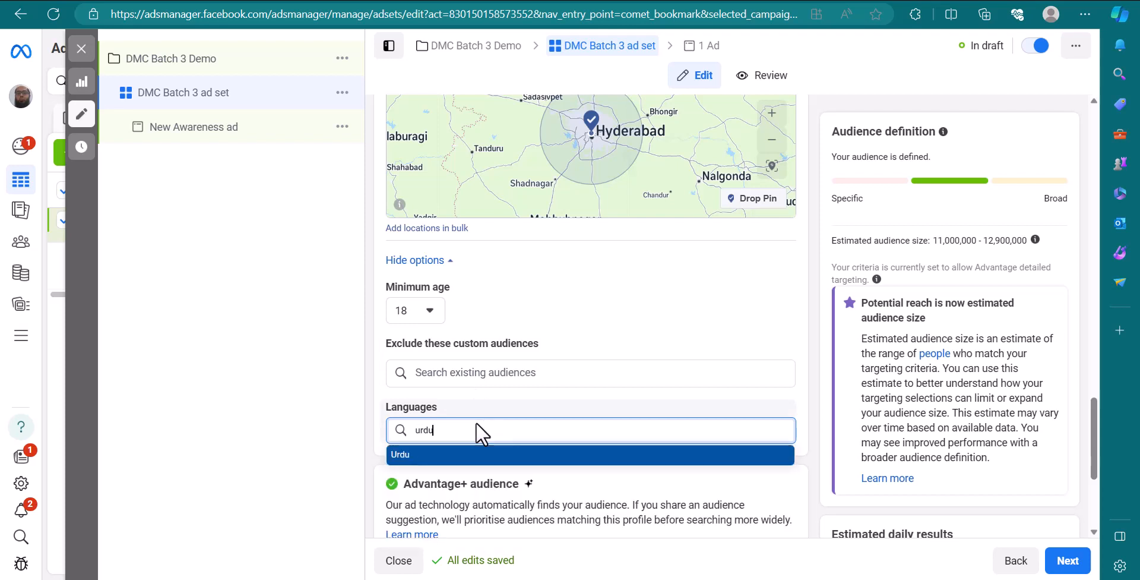
click(454, 454)
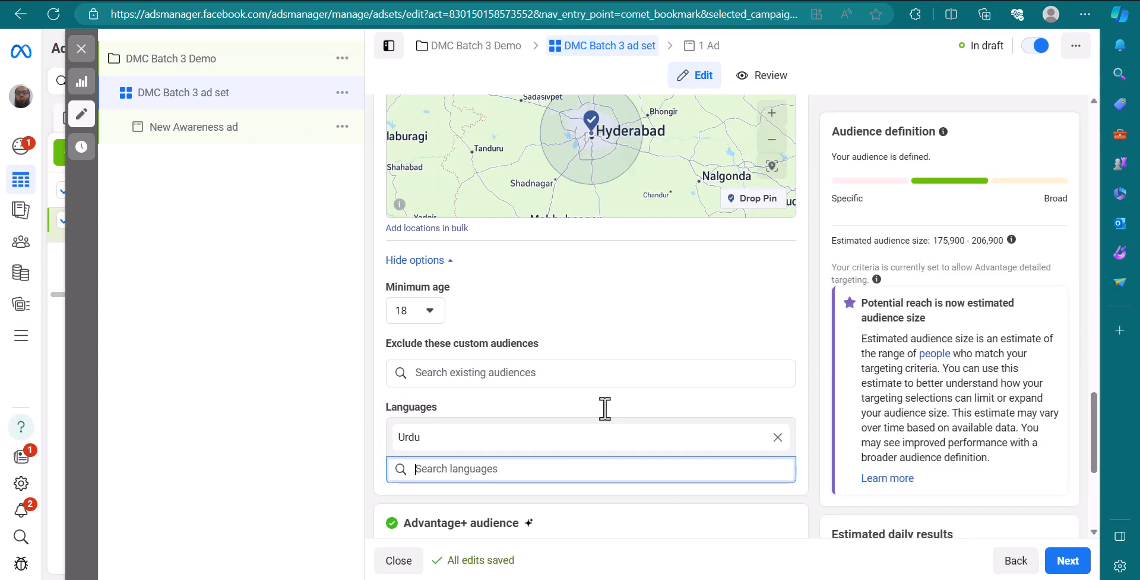
Switch from Advantage+ audience to the original audience options and dismiss the Lookalike Audience tip
scroll(385, 498, down, 3)
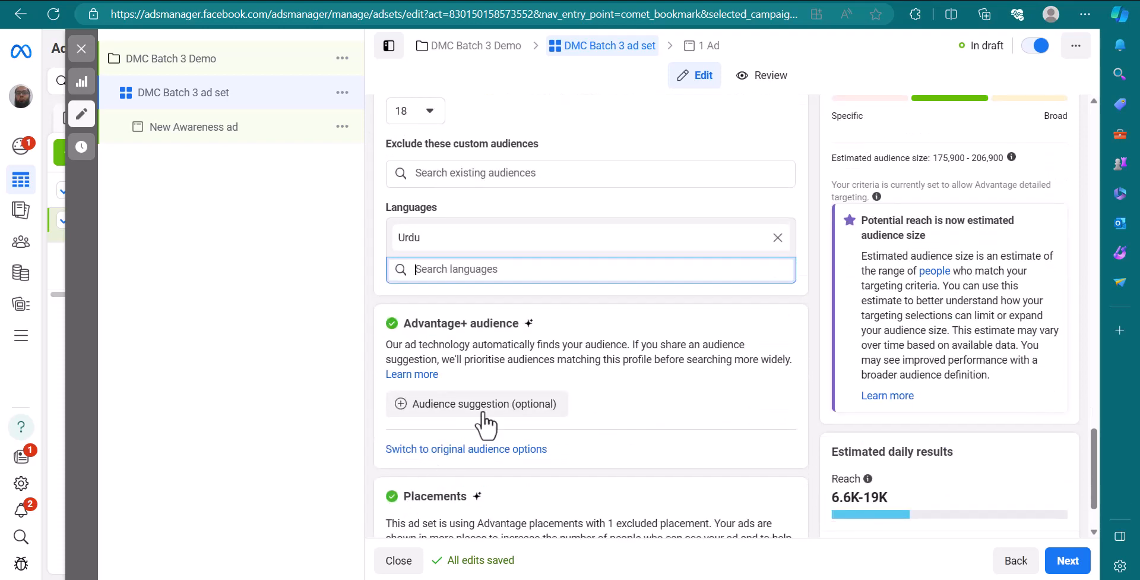
click(470, 450)
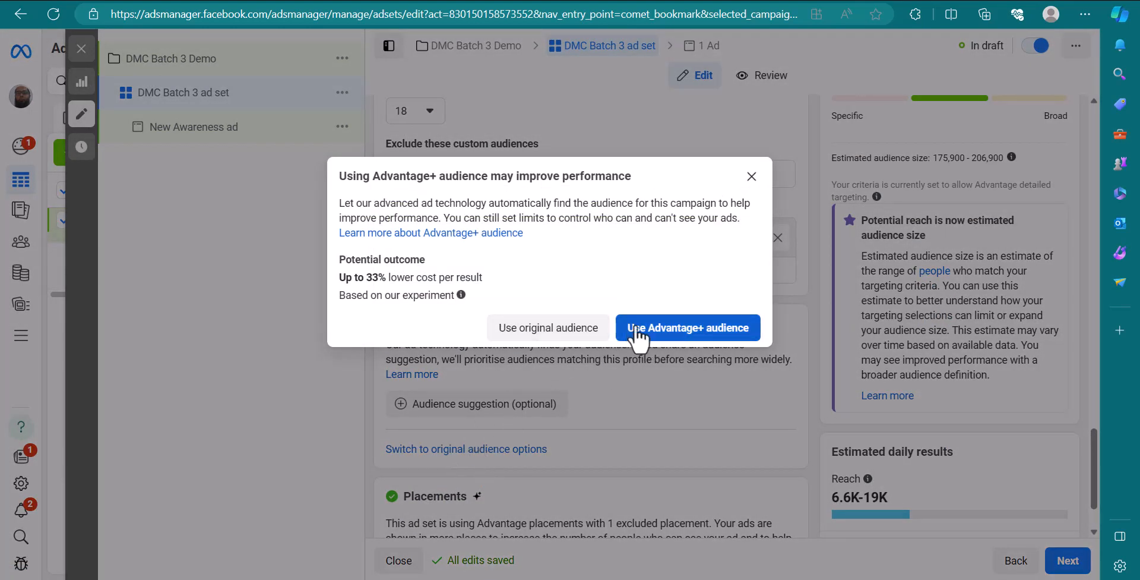
click(597, 332)
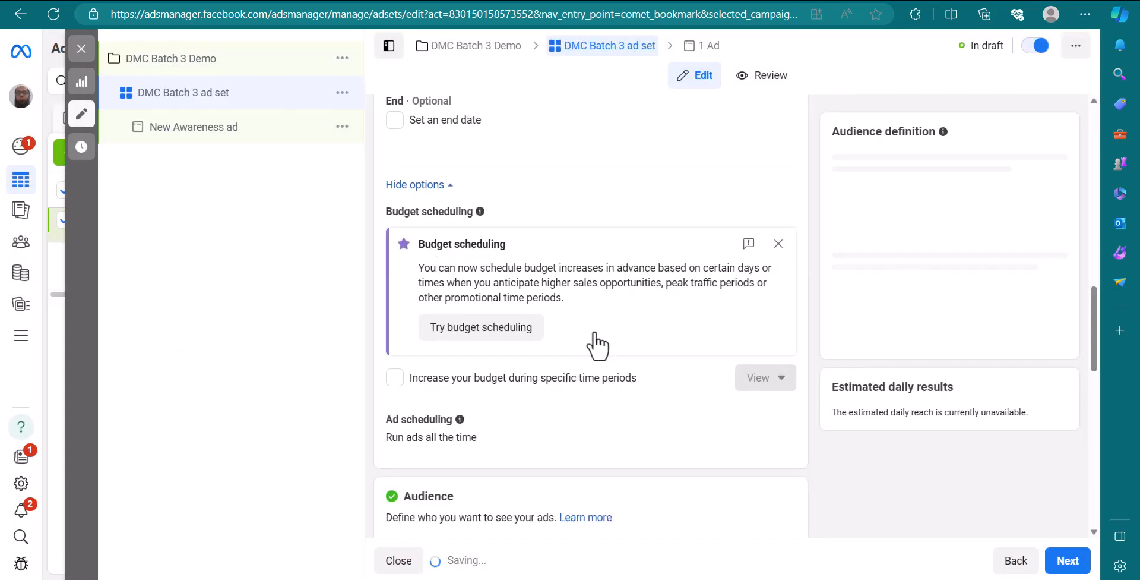
scroll(607, 313, down, 1)
scroll(608, 312, down, 2)
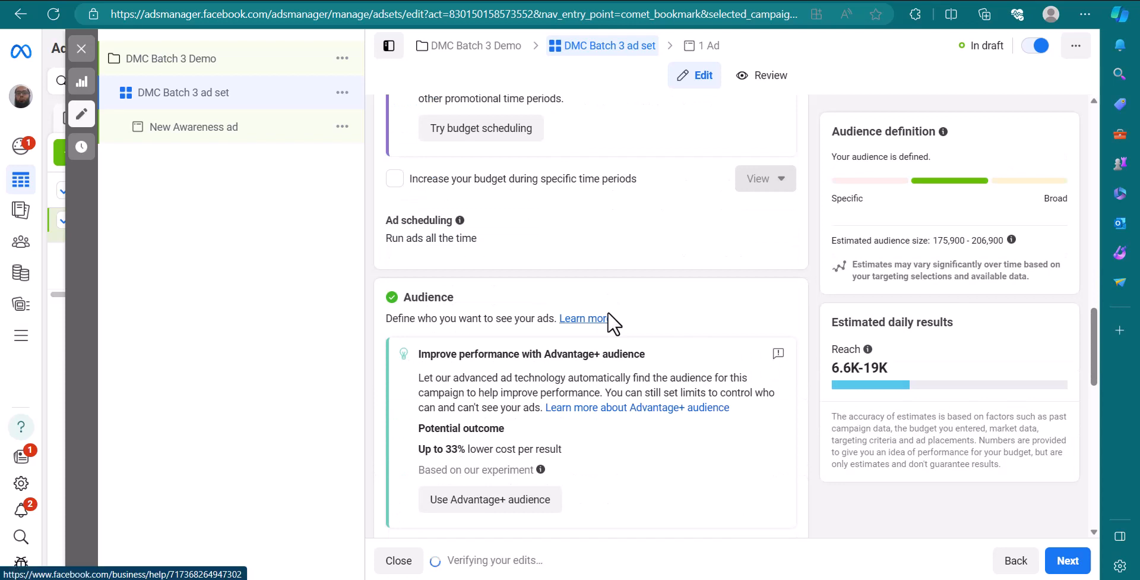
scroll(608, 322, down, 3)
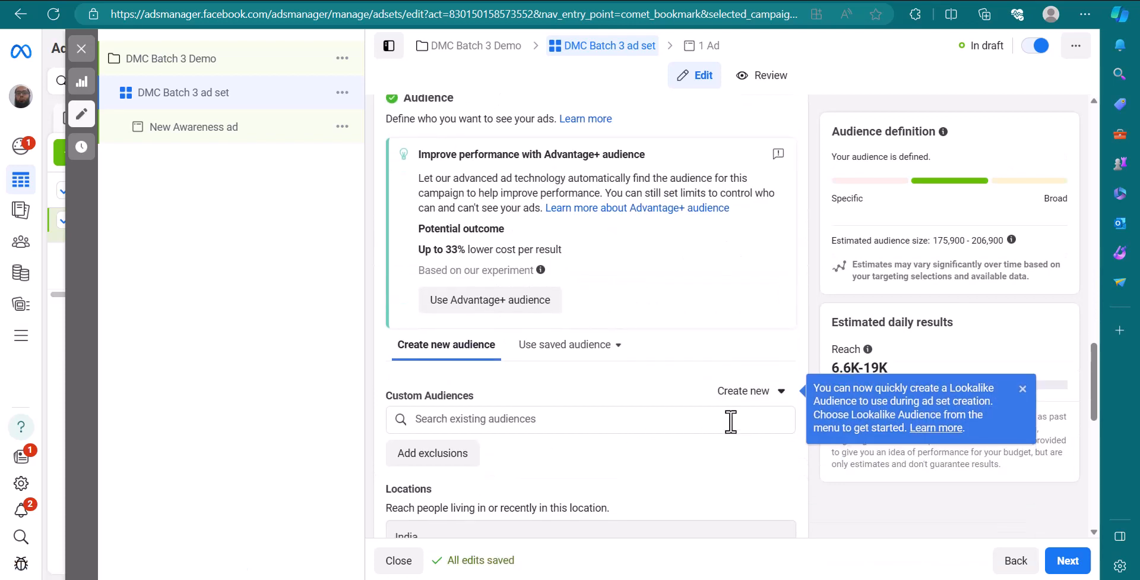
click(1023, 390)
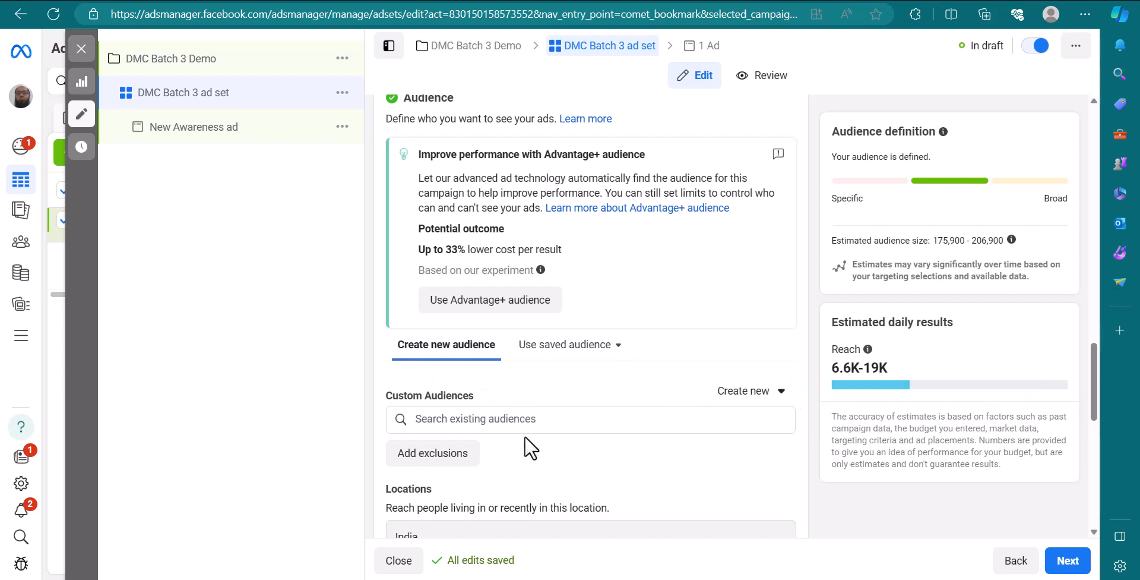
Reduce the targeting radius around Hyderabad, Telangana to 17 km
scroll(531, 448, down, 1)
scroll(527, 434, down, 1)
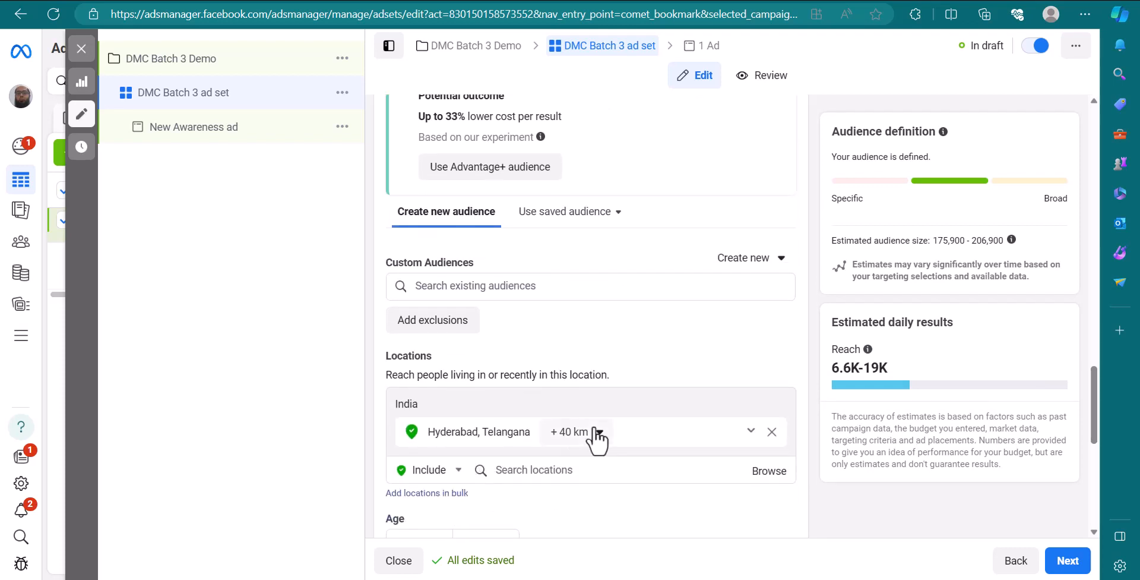
click(559, 432)
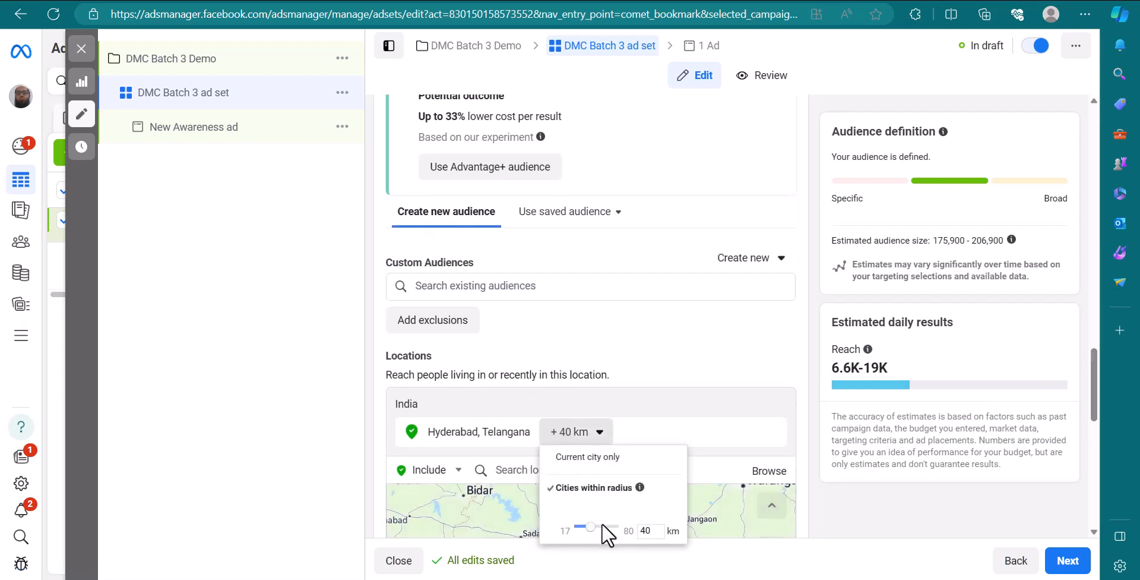
drag(586, 526, 558, 527)
click(539, 523)
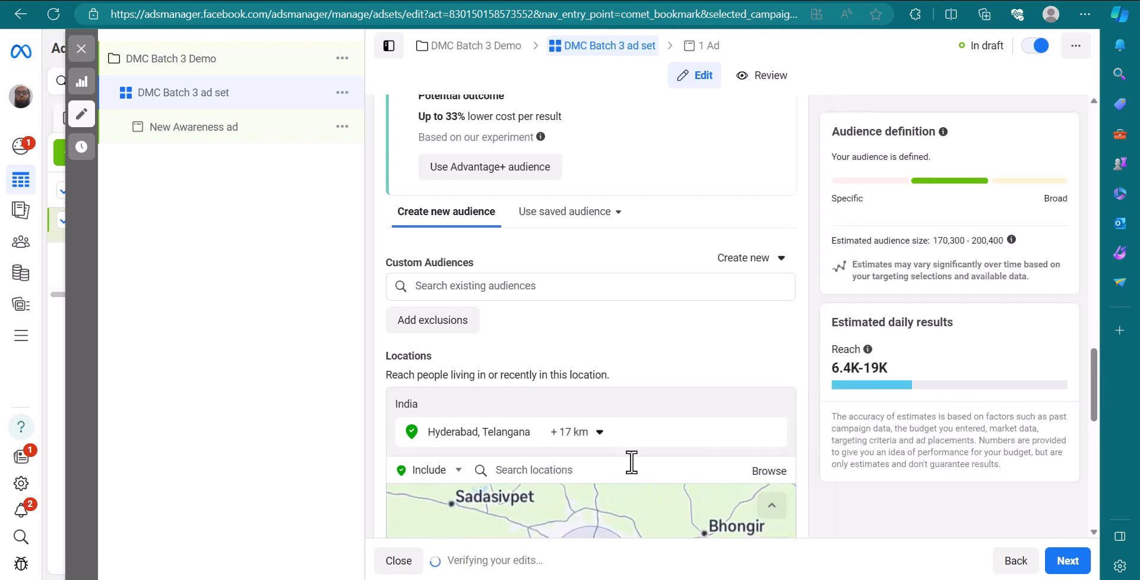
Set the audience's maximum age to 25
scroll(551, 387, down, 7)
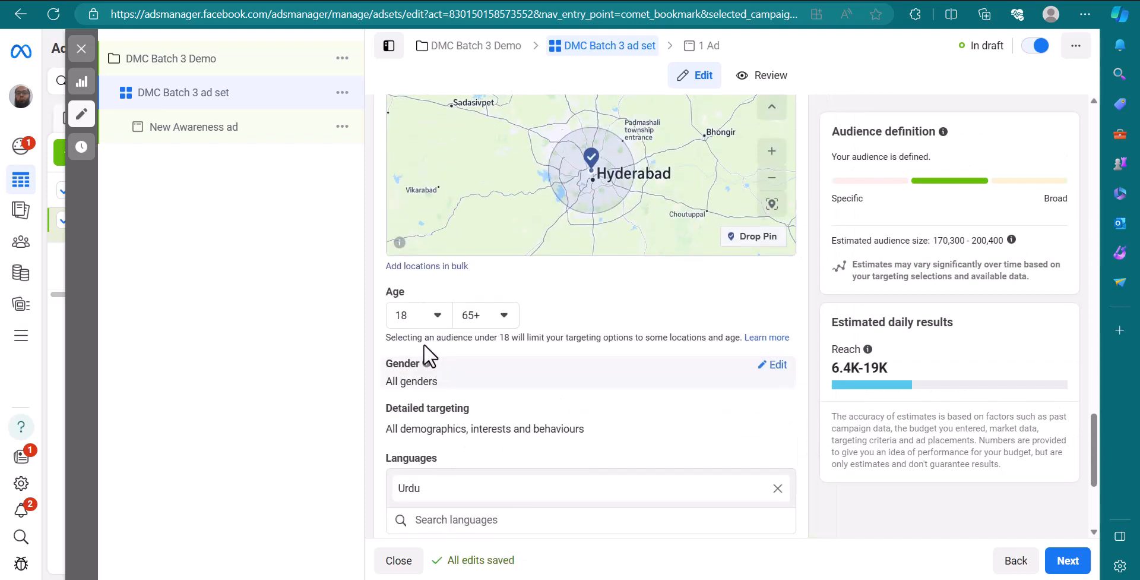
click(509, 319)
scroll(506, 456, up, 8)
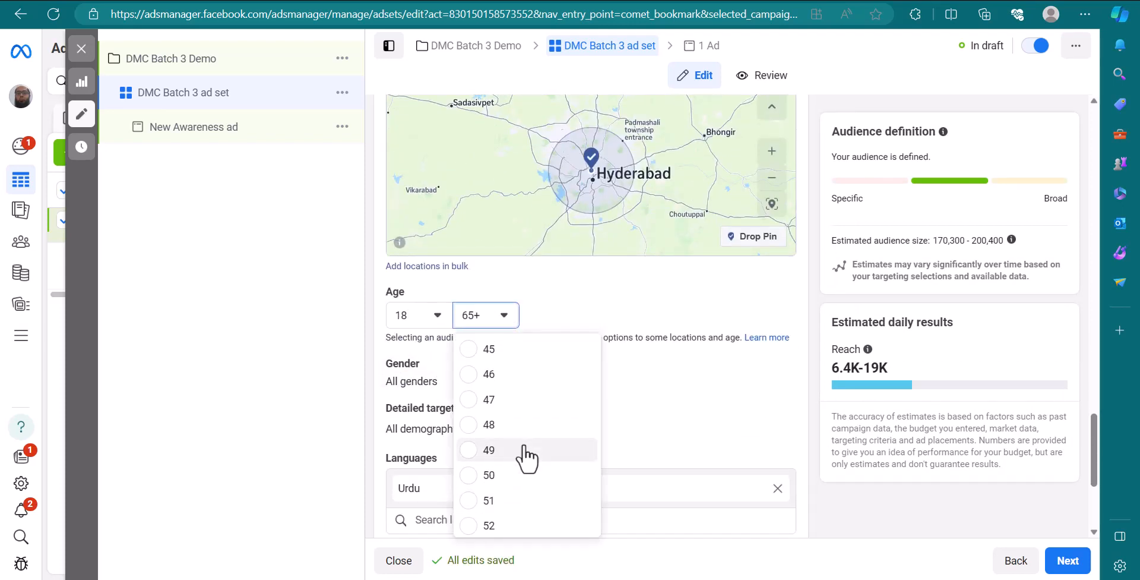
scroll(525, 456, up, 5)
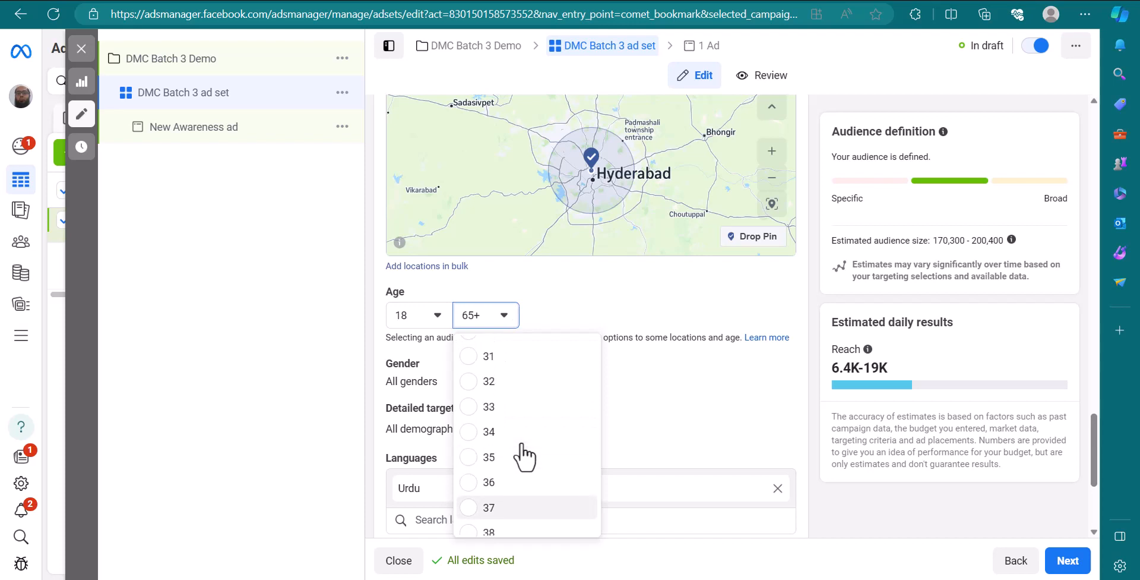
scroll(521, 440, up, 2)
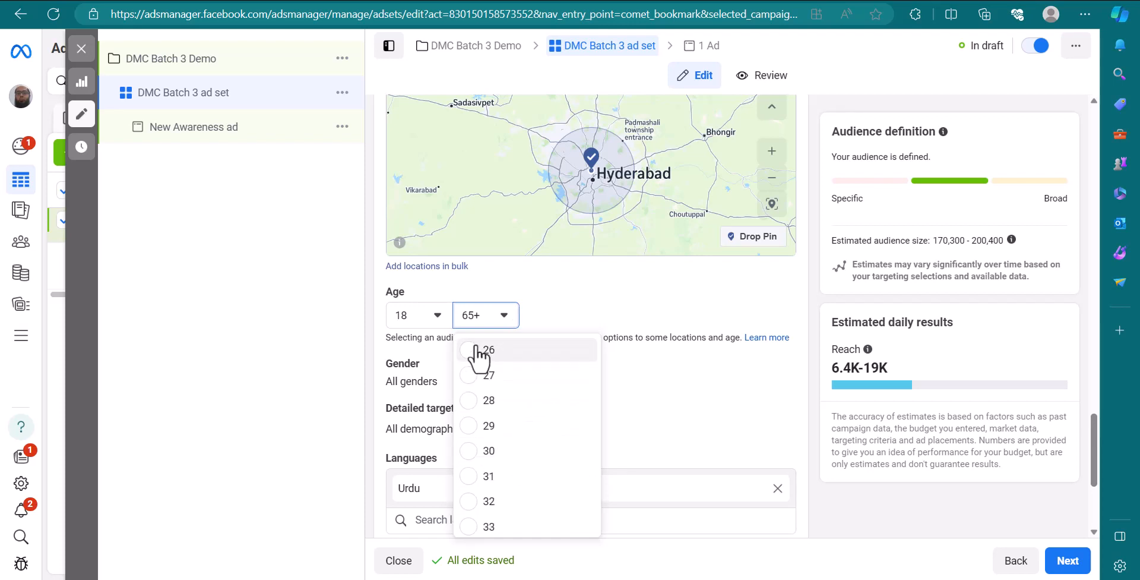
click(508, 360)
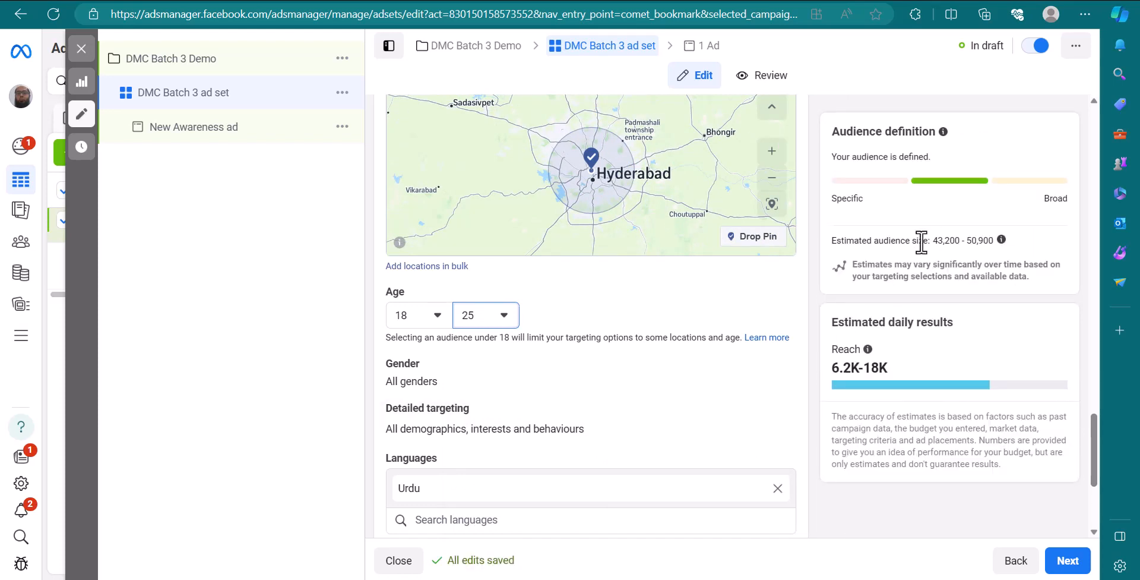
mouse_move(487, 410)
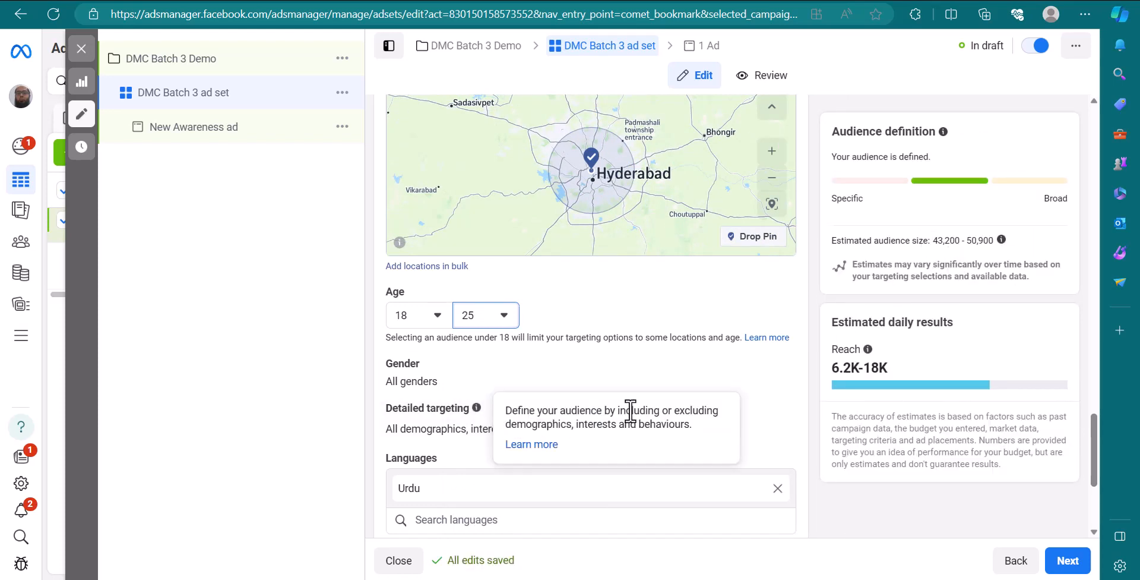
Remove Urdu from the audience languages
click(778, 489)
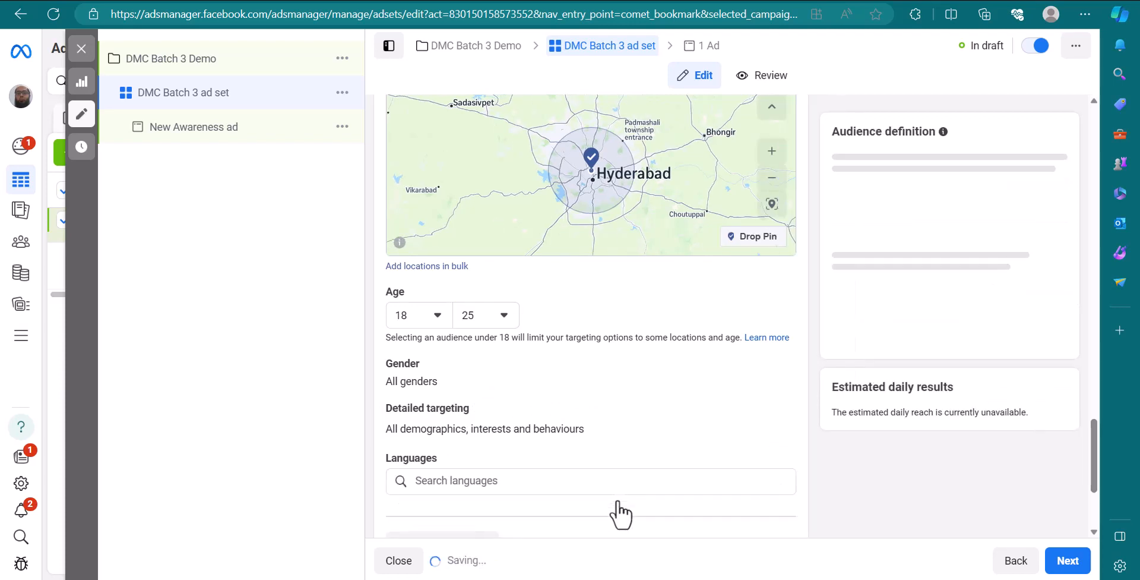
scroll(440, 461, down, 1)
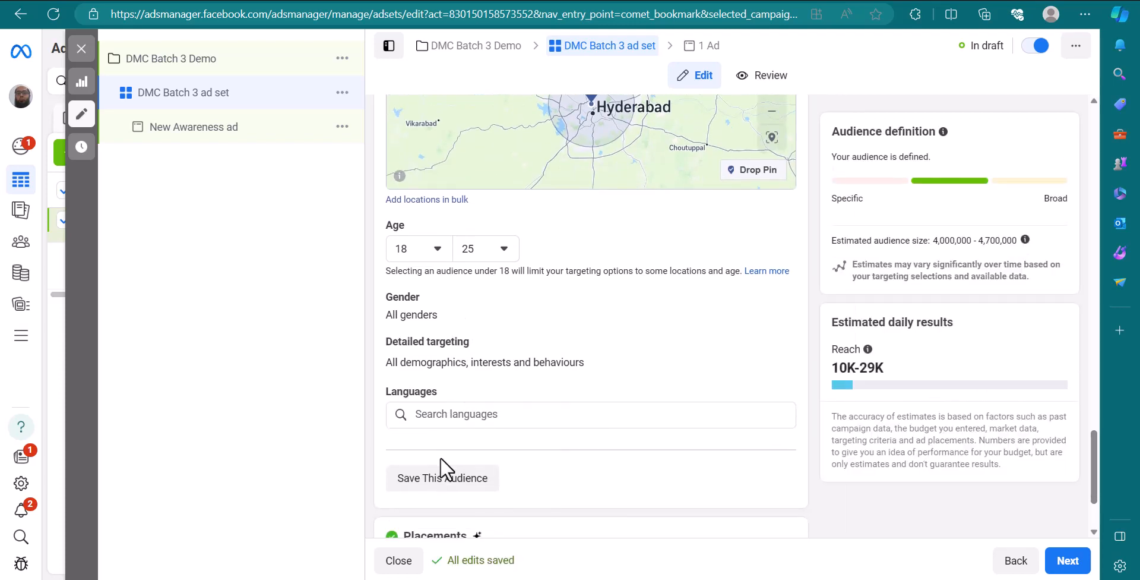
click(471, 415)
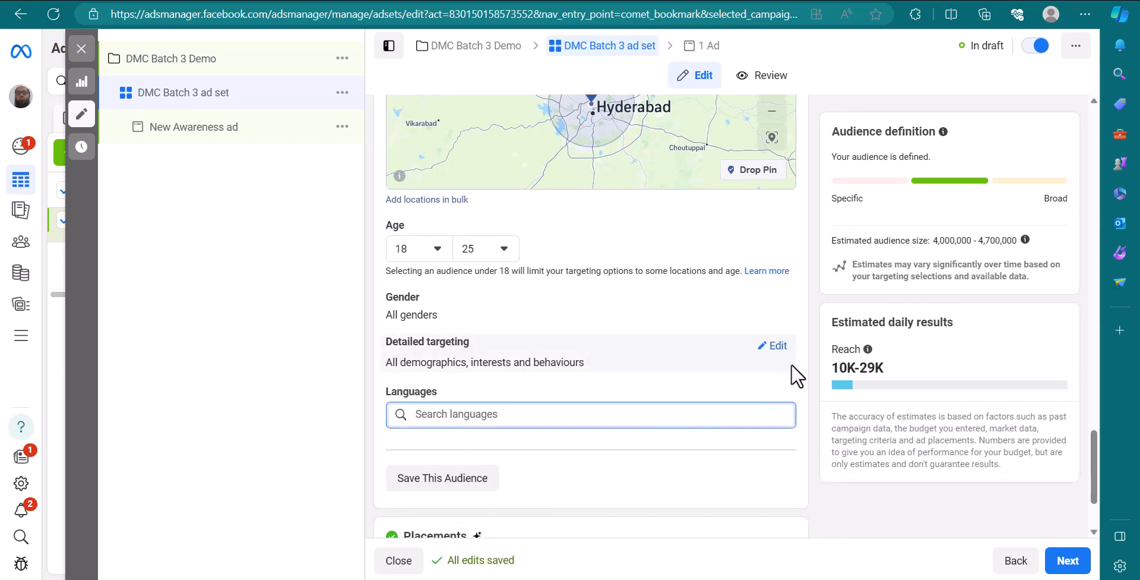
Open the detailed targeting for editing and restrict the audience's gender to Men
click(780, 351)
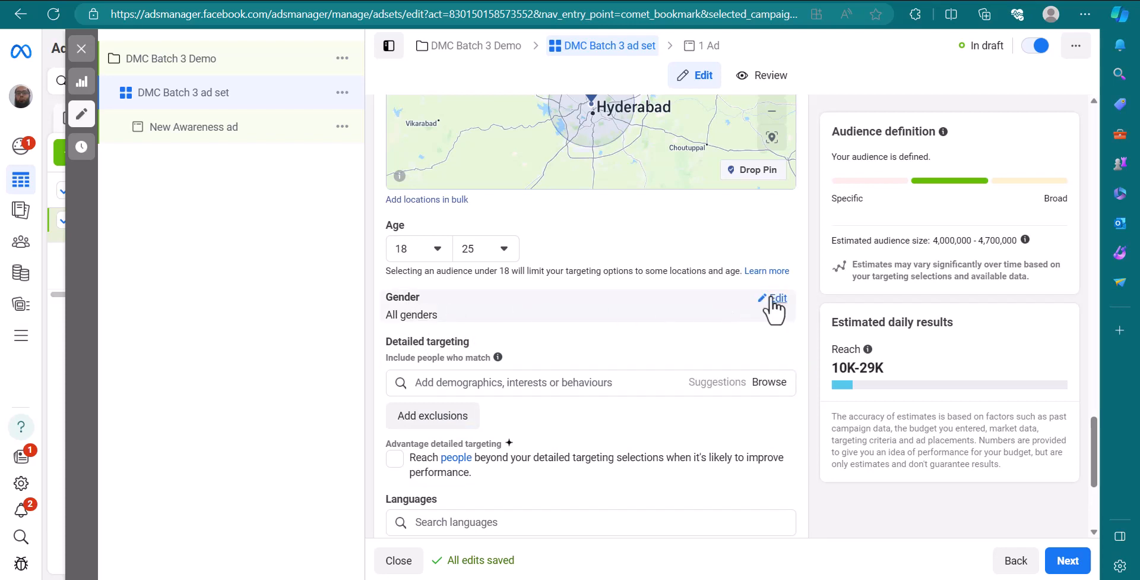
click(774, 299)
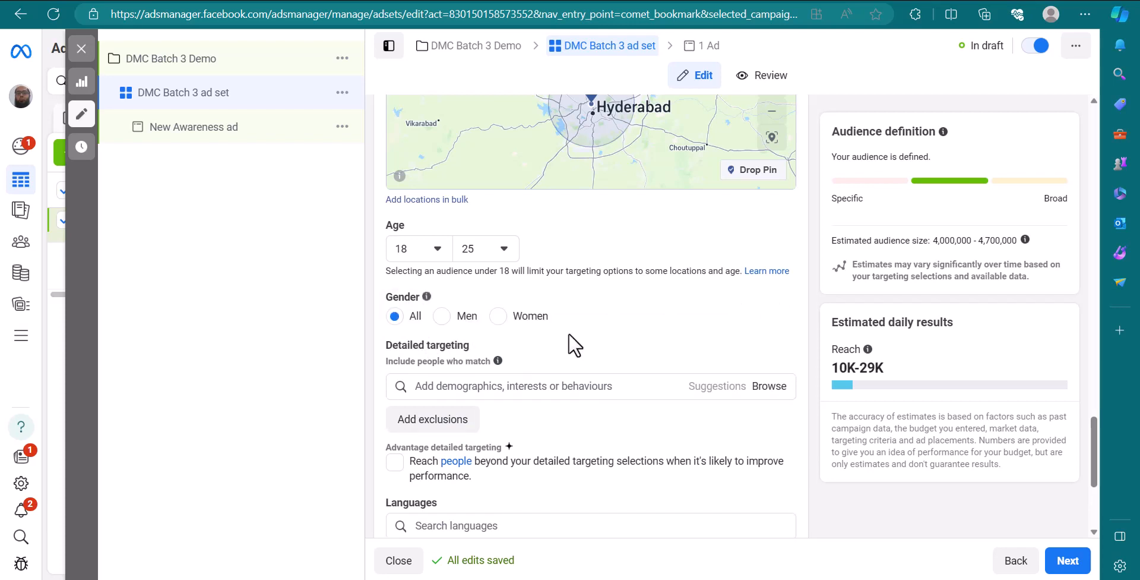
click(443, 316)
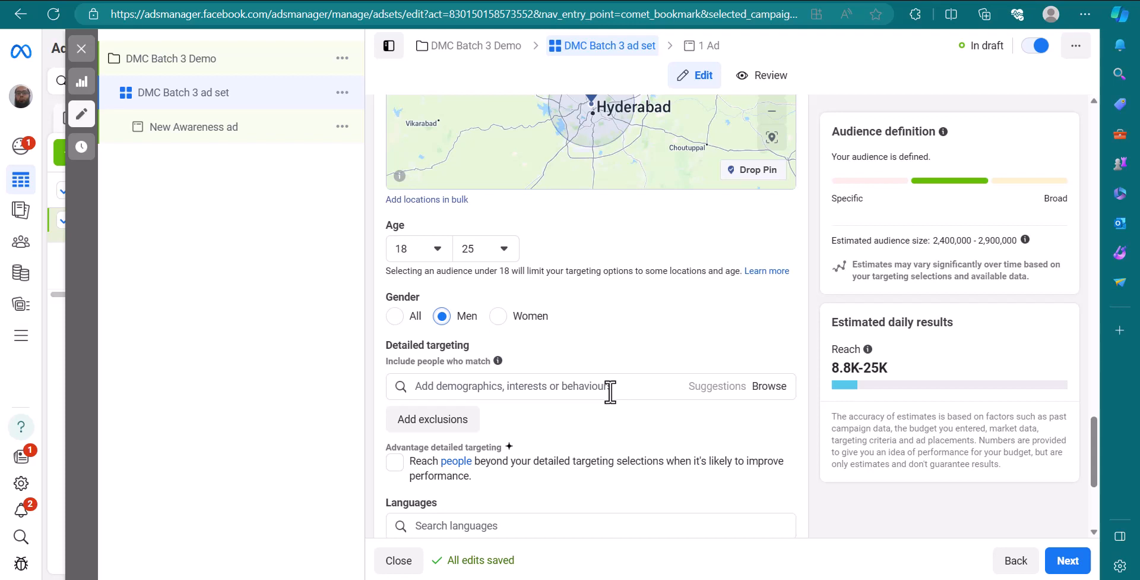
Try to add Telugu to the audience languages
scroll(614, 398, down, 2)
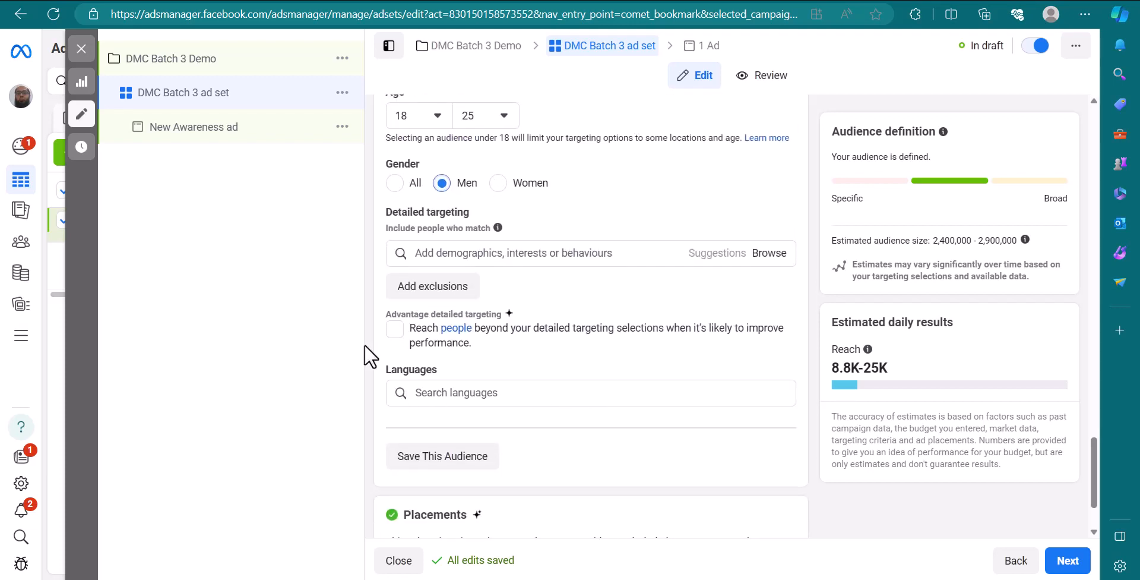
click(525, 395)
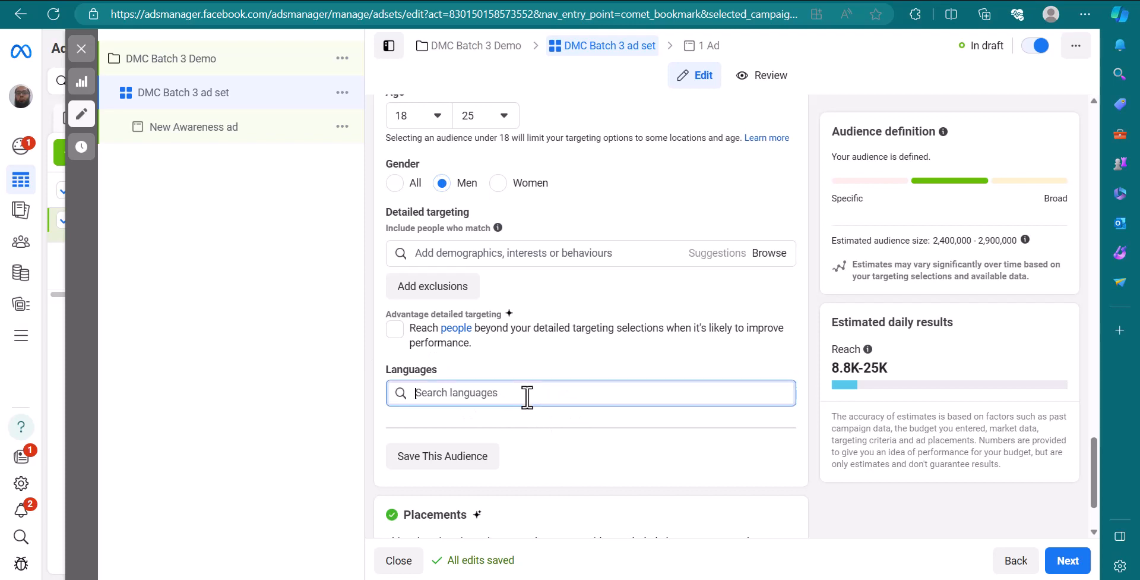
text(Te)
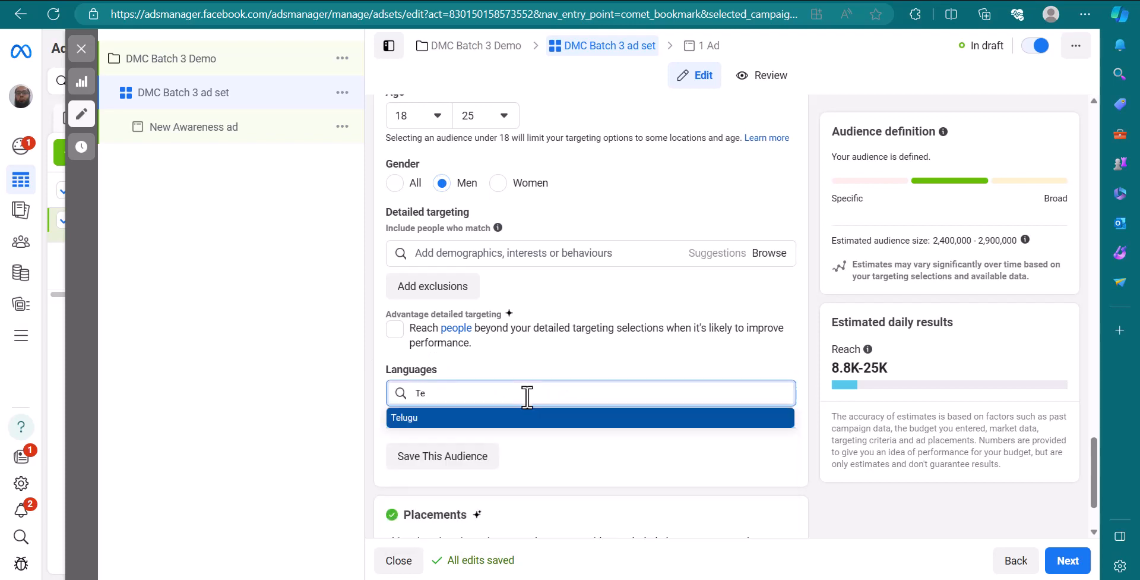
text(lugu)
key(Return)
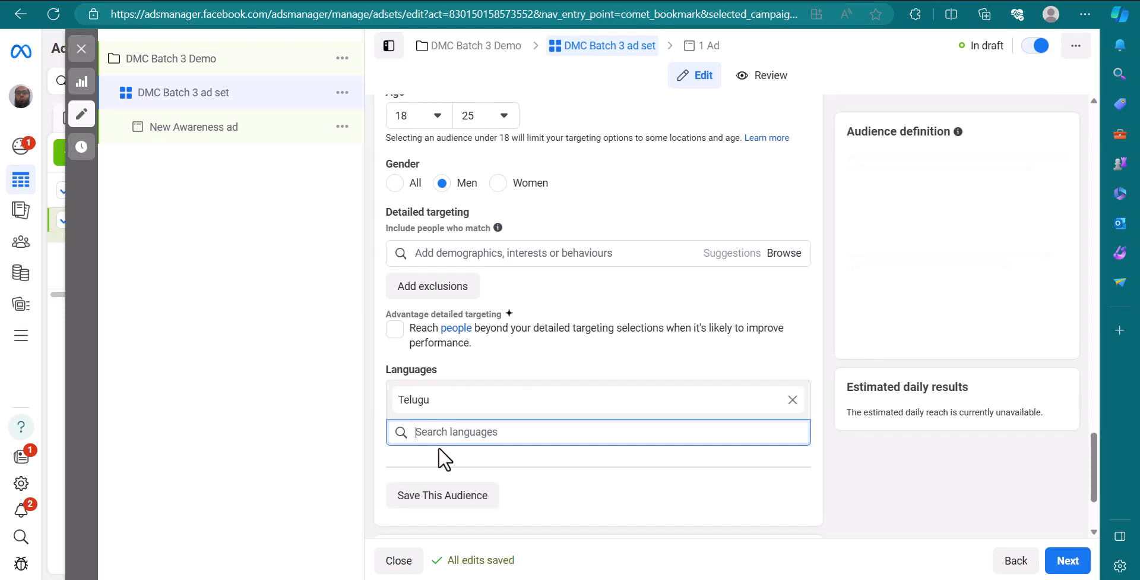
click(648, 398)
click(650, 398)
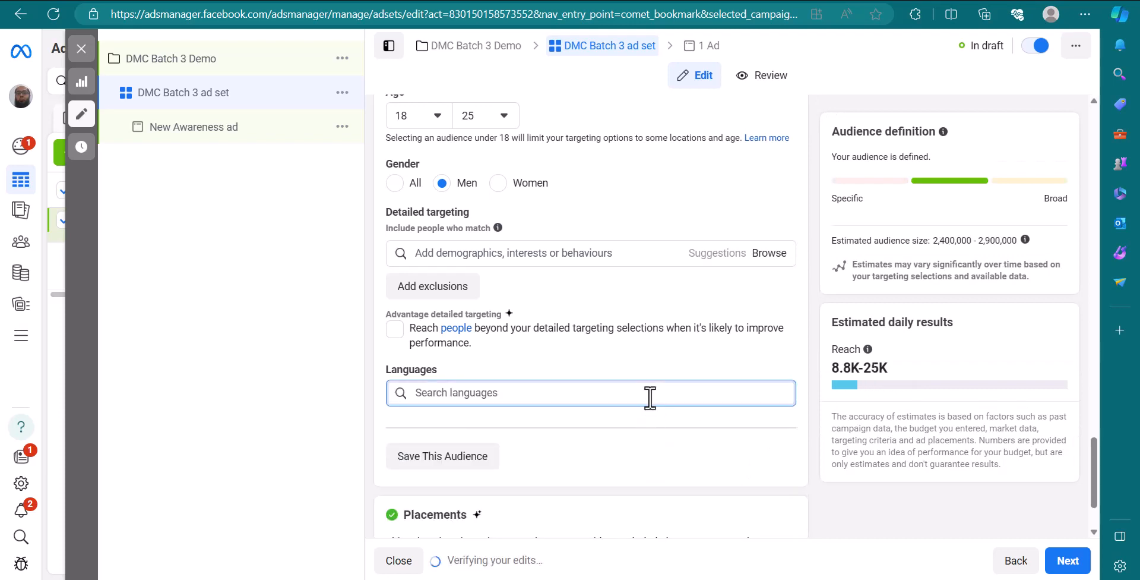
Add English (All), Urdu and Hindi to the audience languages
text(English)
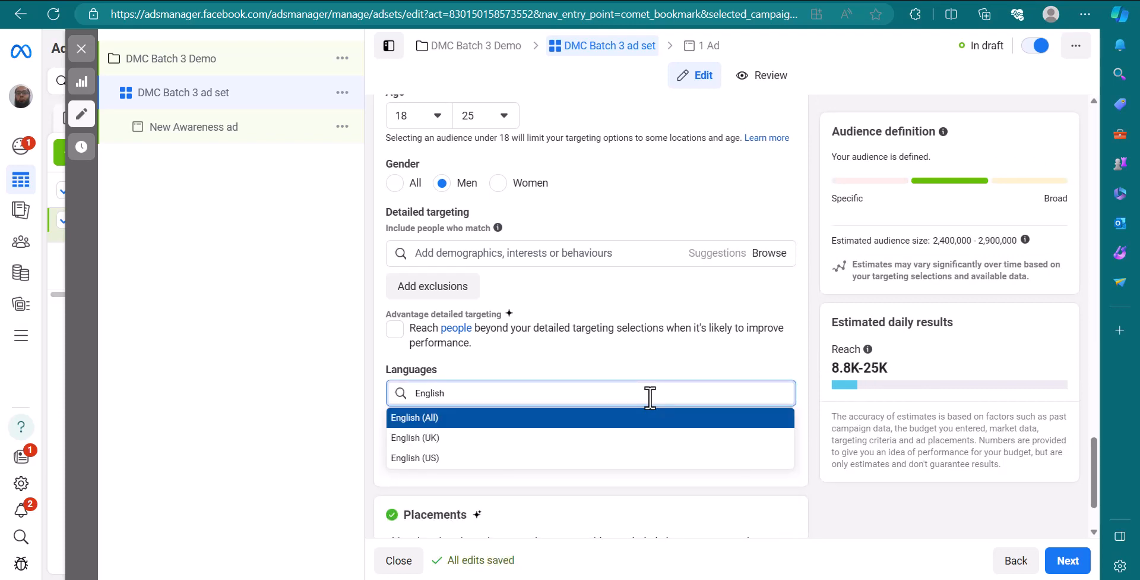
key(Return)
text(u)
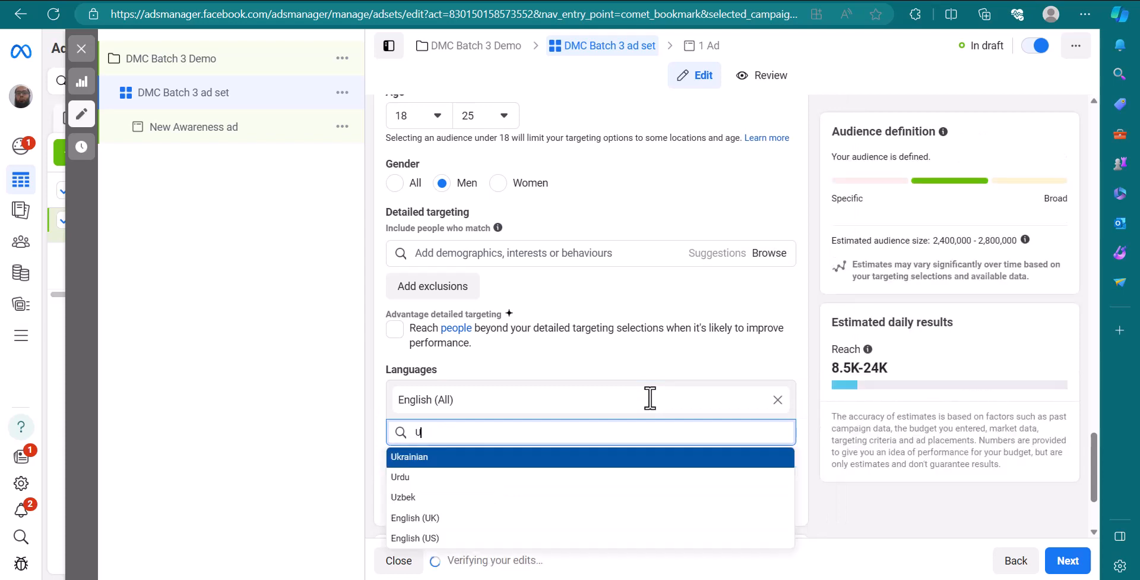
text(rdu)
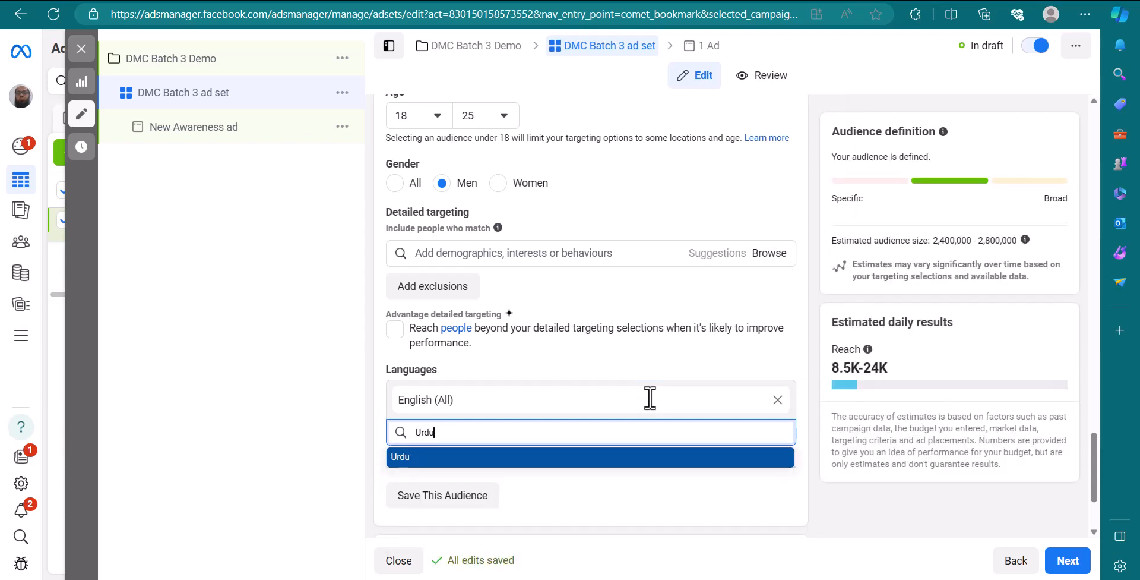
key(Return)
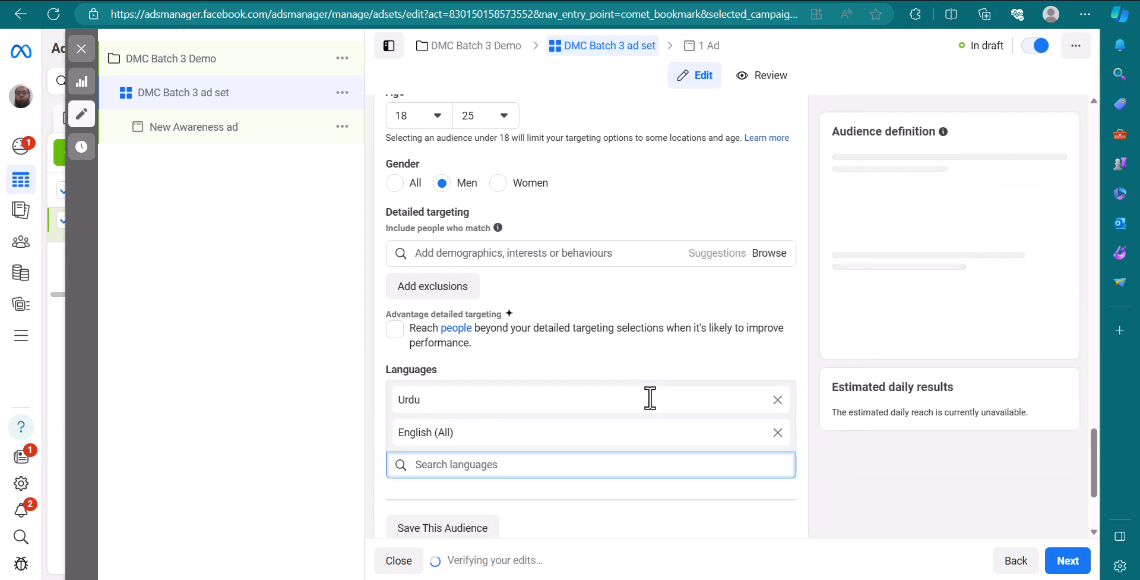
text(Hindi)
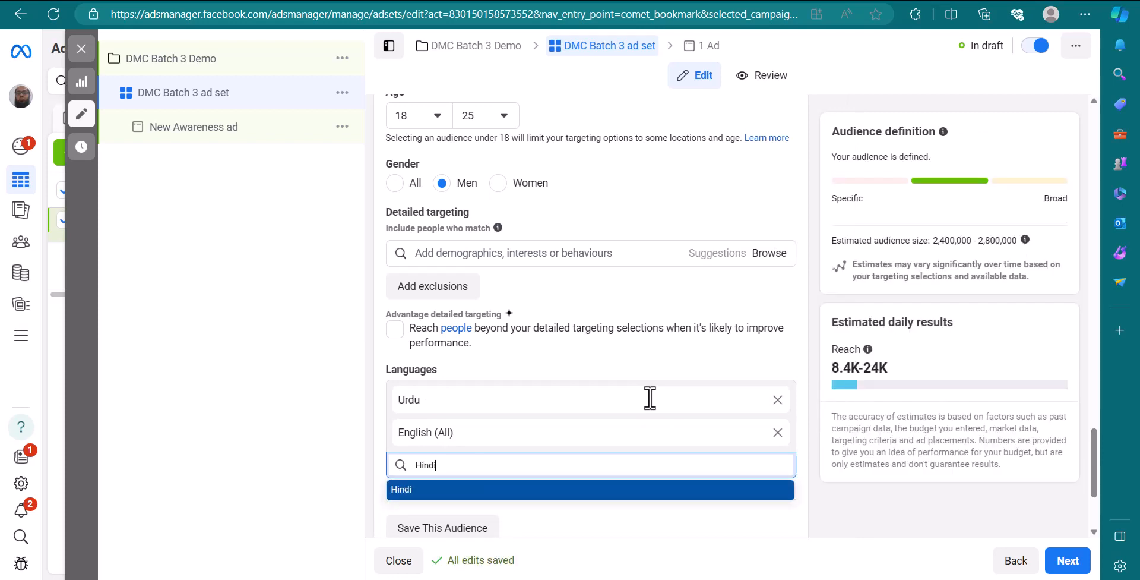
key(Return)
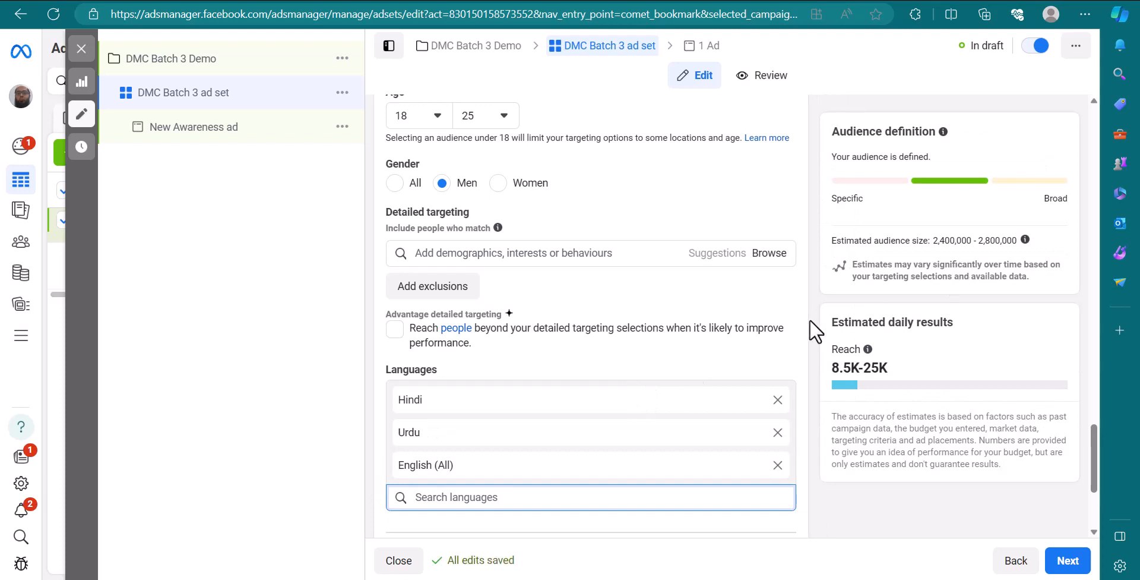
Expand the additional placement options and look back over the ad set's audience and scheduling settings
scroll(681, 398, down, 1)
scroll(654, 396, down, 2)
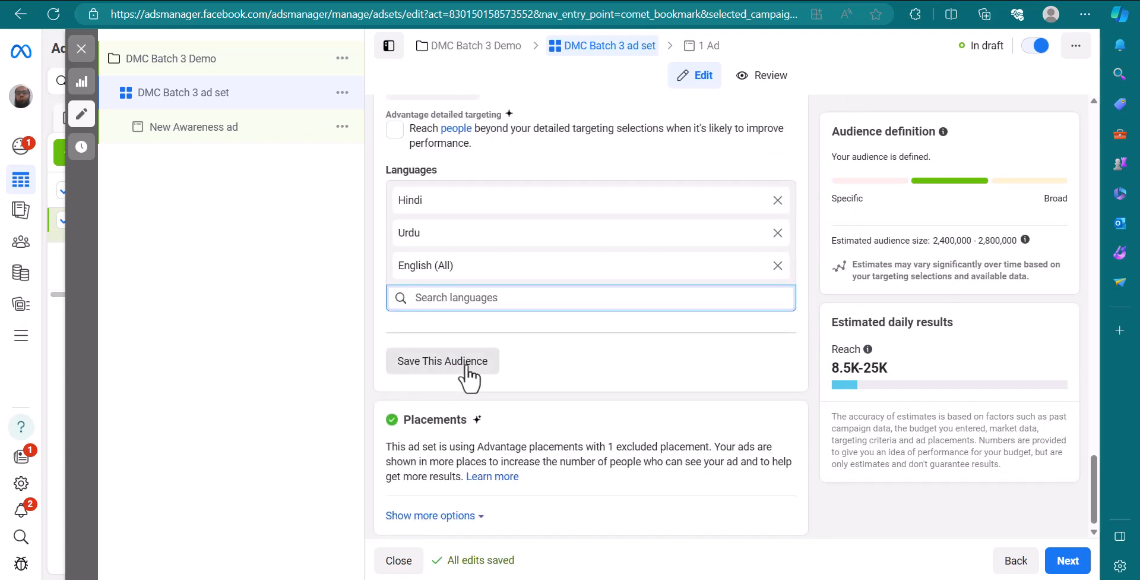
click(469, 516)
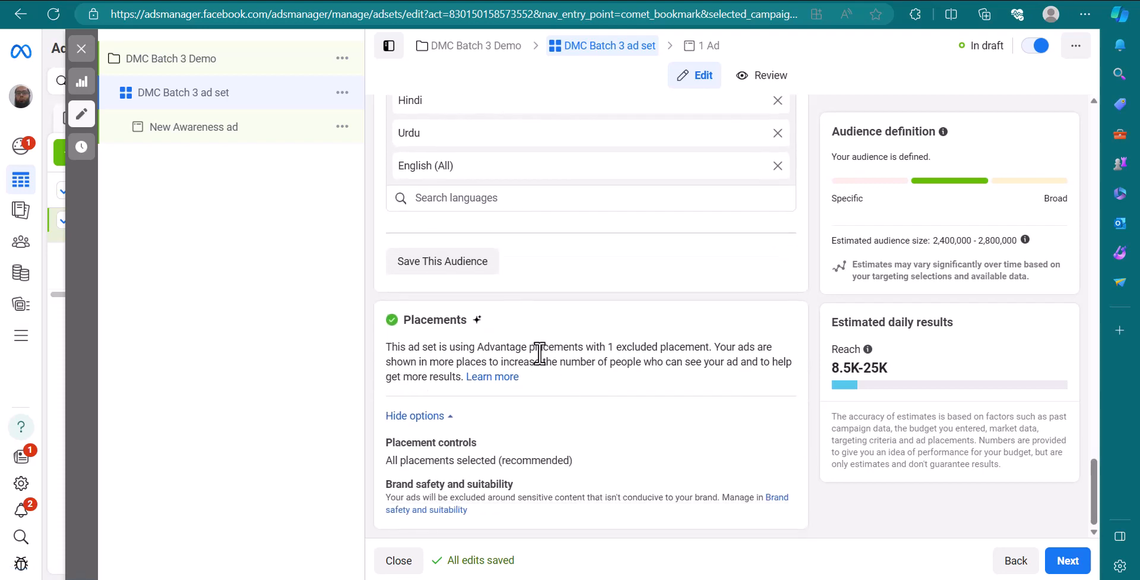
scroll(493, 334, up, 1)
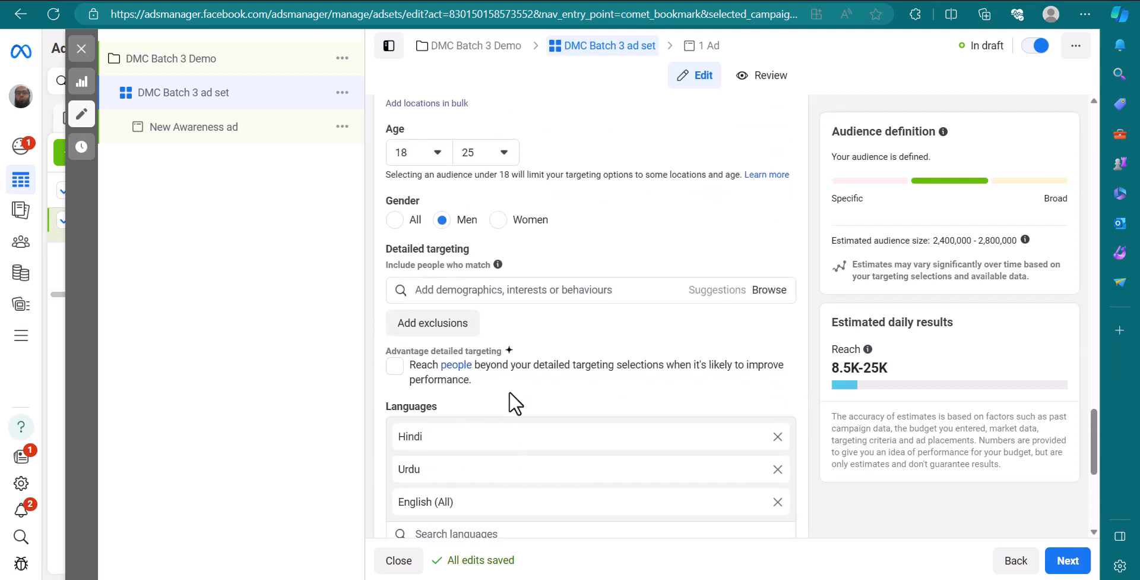
scroll(508, 391, up, 7)
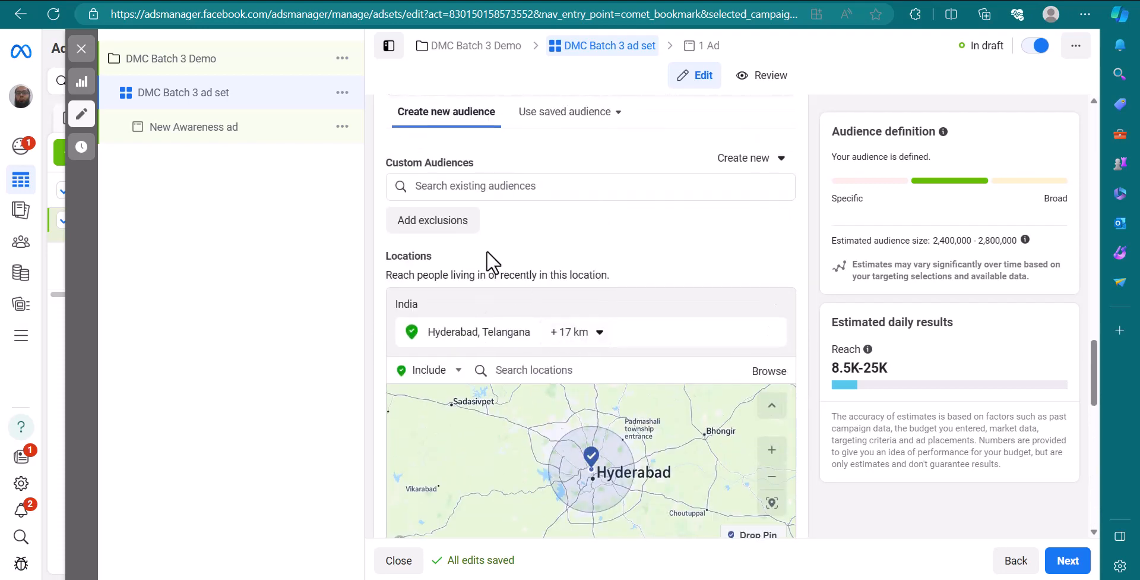
scroll(486, 256, up, 10)
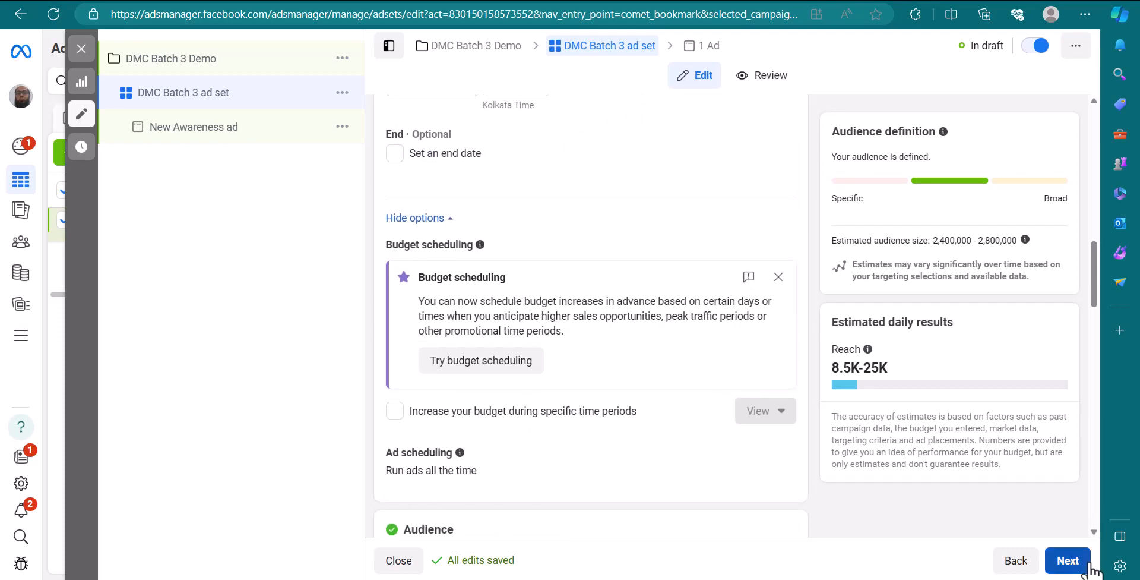
Proceed to the ad level and rename the ad as DMC Batch 3 ad
click(1068, 560)
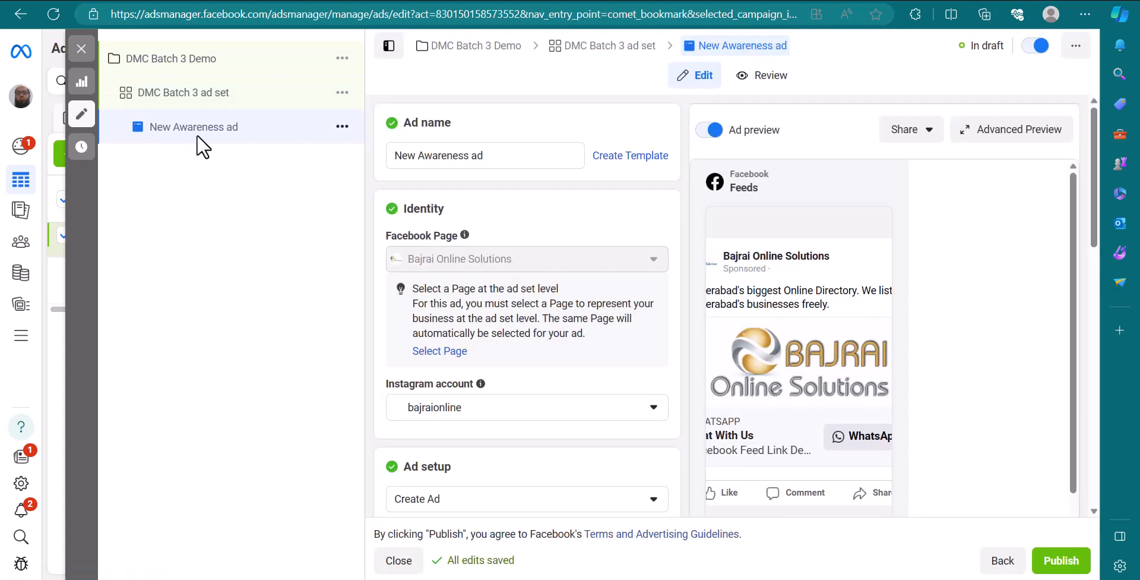
double_click(450, 155)
shift+click(402, 155)
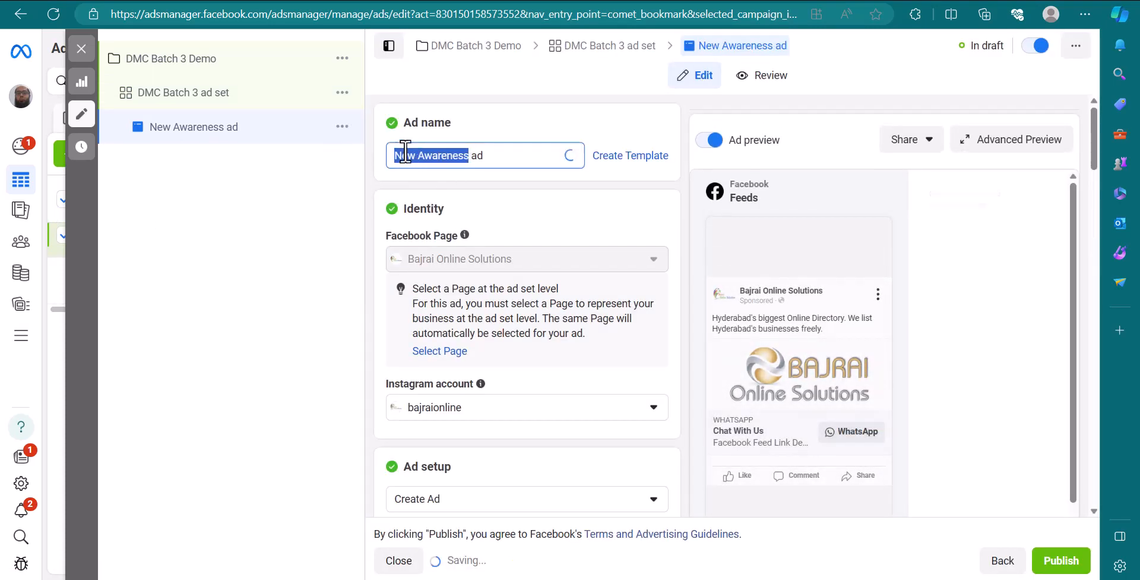
text(DMC)
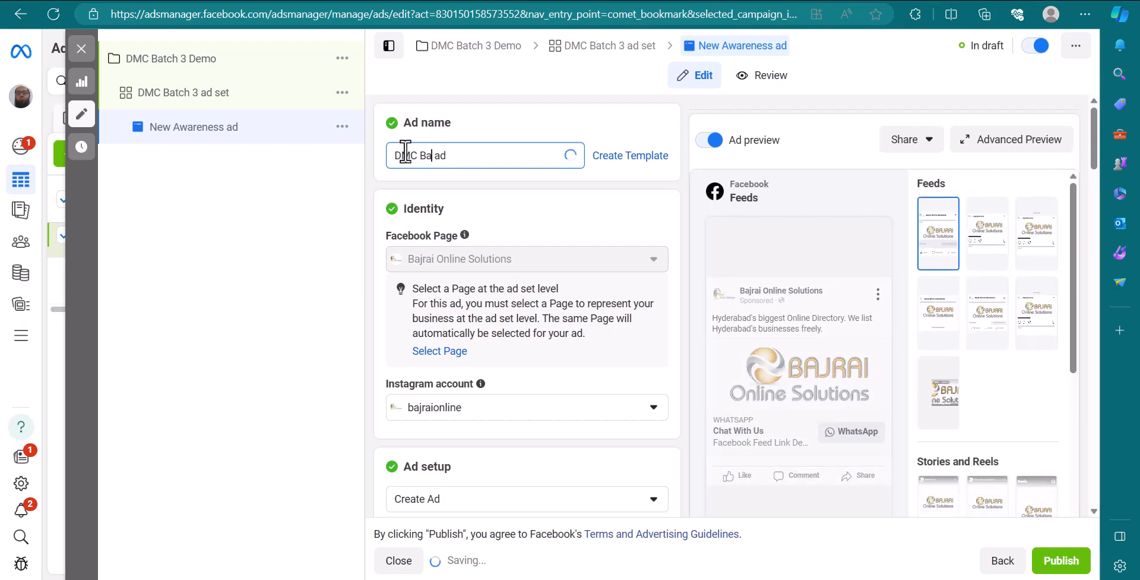
text( Batch 3)
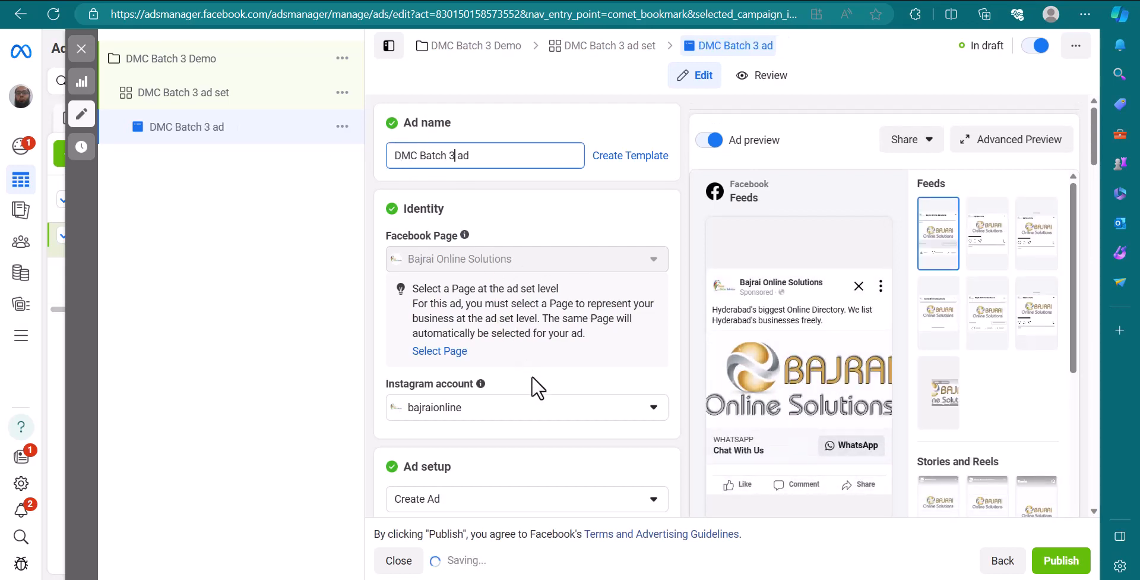
Open the ad creative's existing media for editing
scroll(445, 398, down, 1)
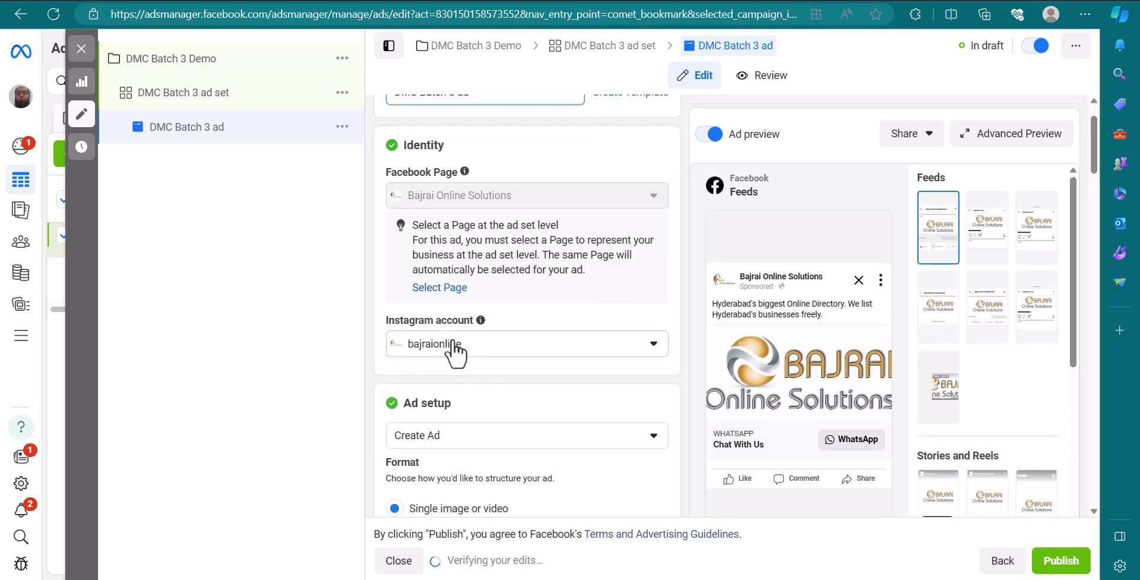
scroll(455, 350, down, 2)
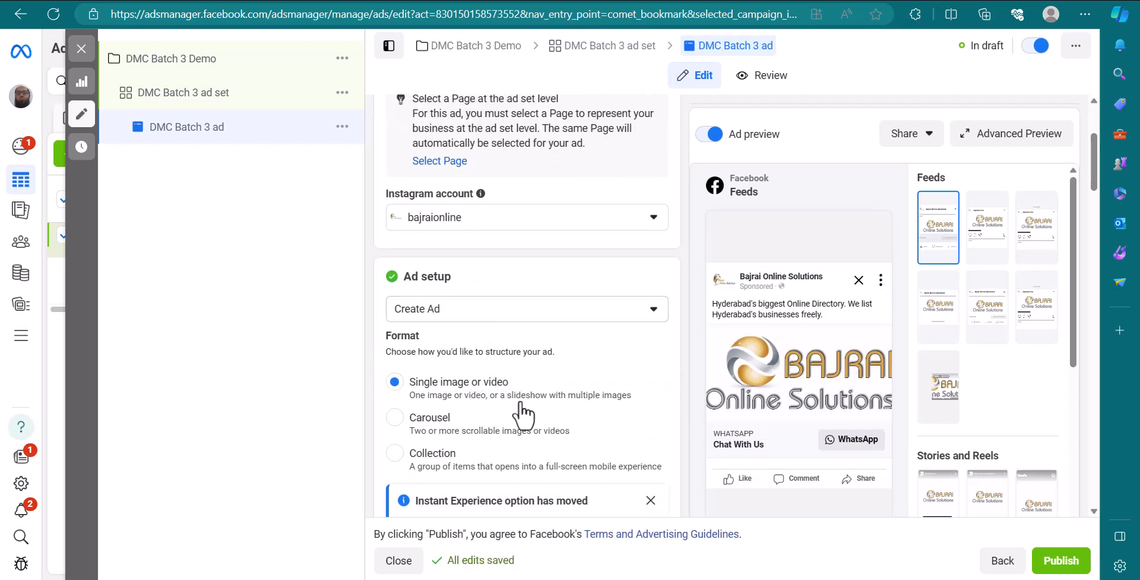
scroll(469, 398, down, 1)
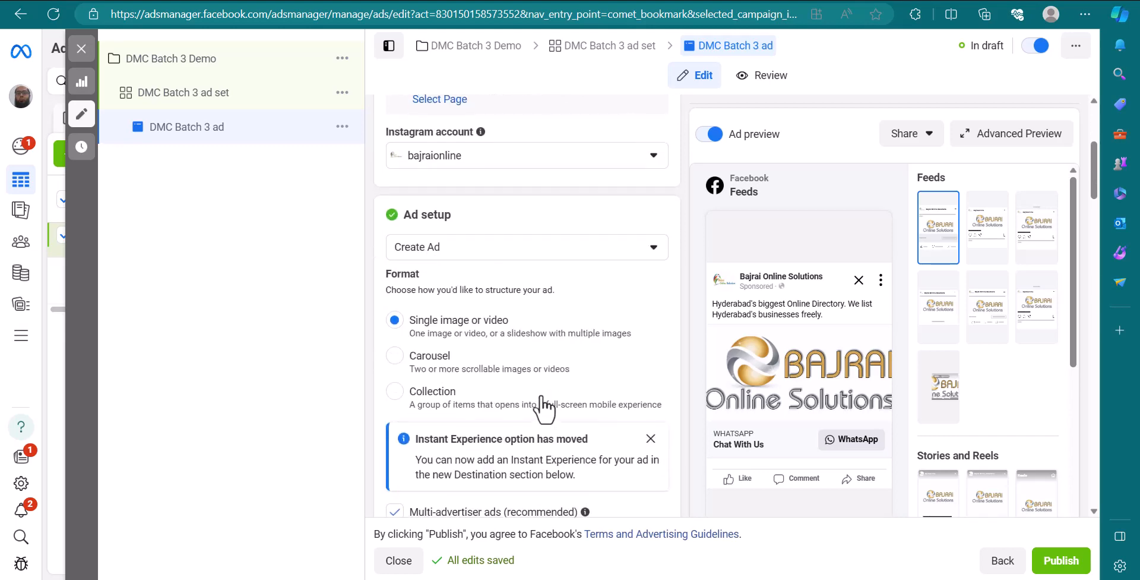
scroll(493, 409, down, 5)
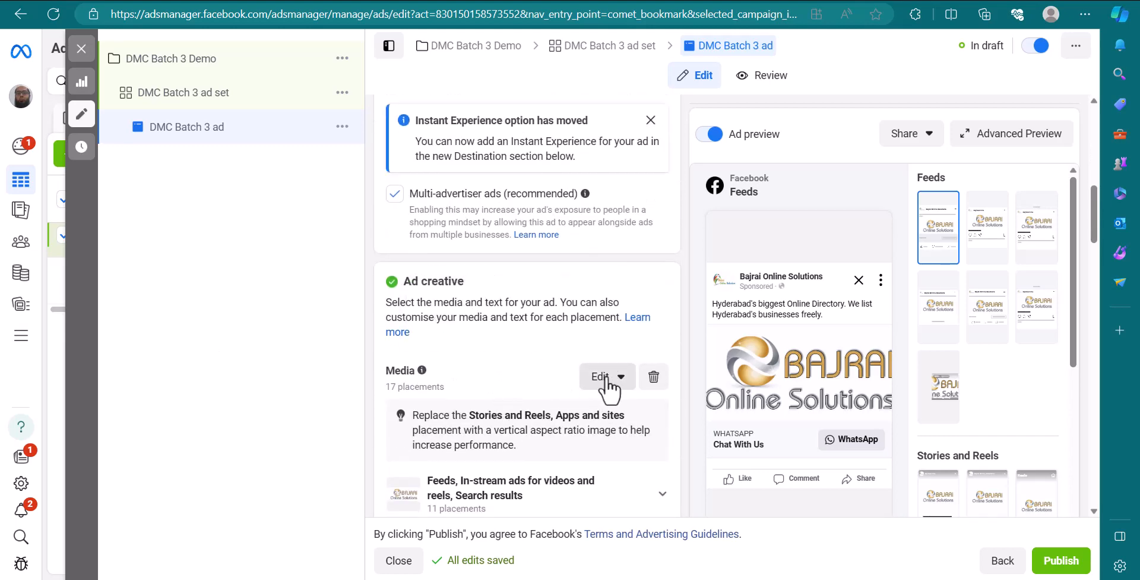
click(607, 380)
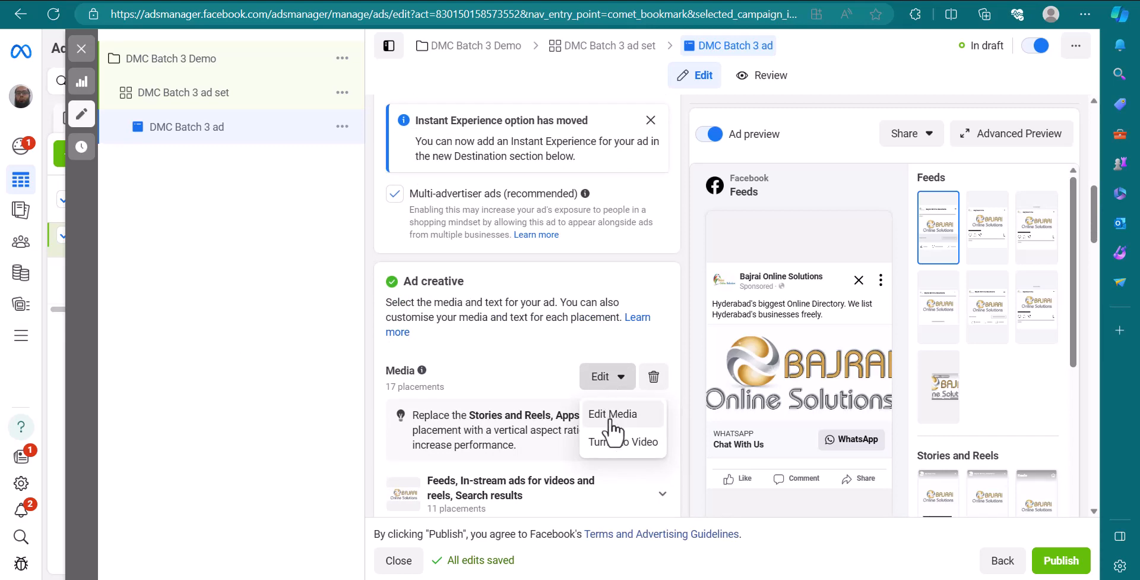
click(610, 419)
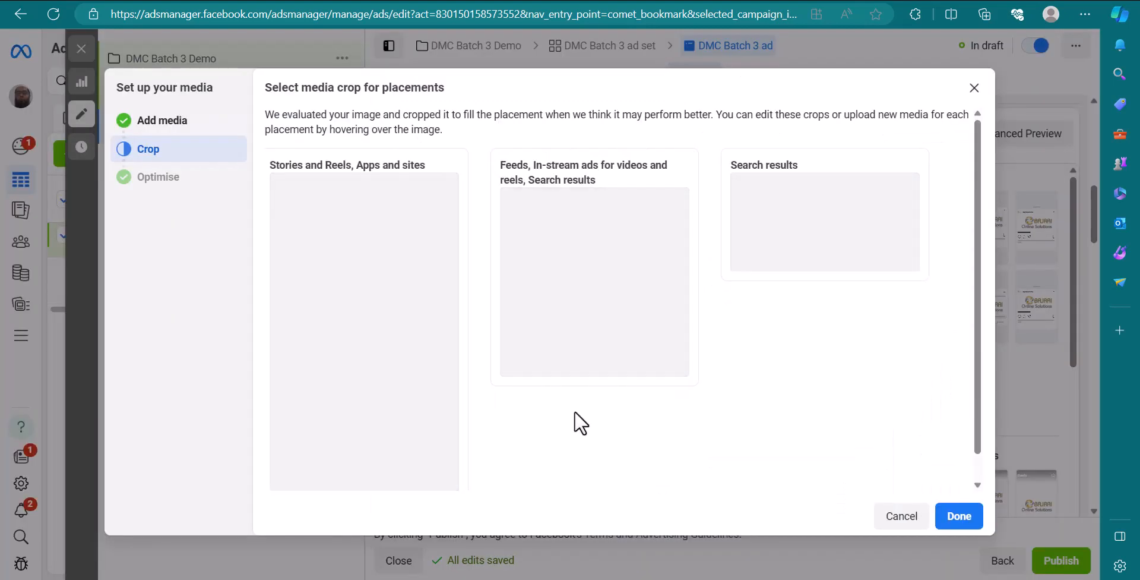
Go back to the media selection stage and browse the Instagram images as the media source
click(150, 131)
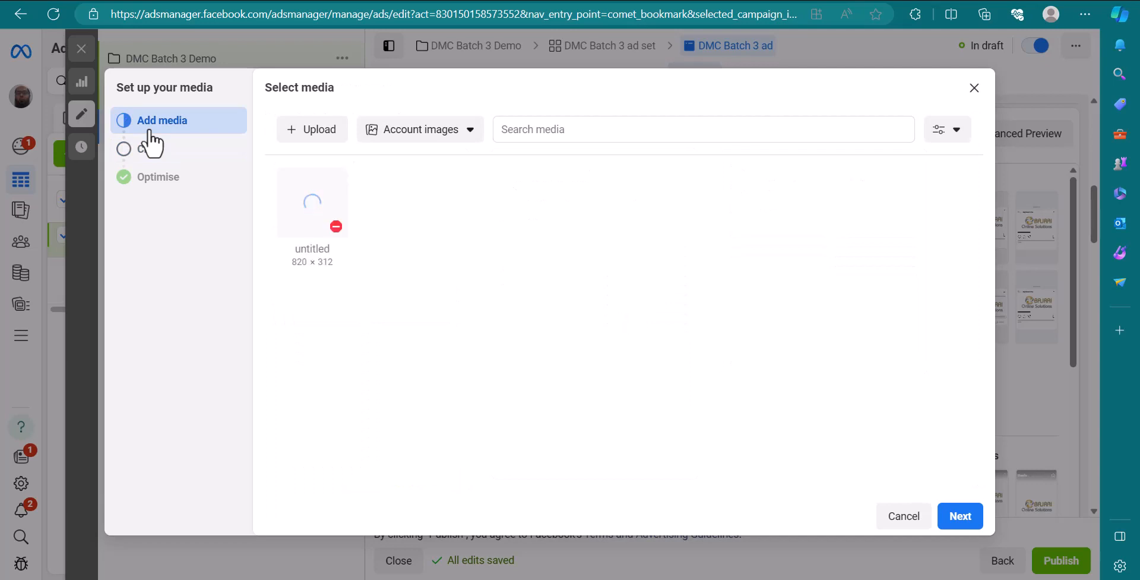
click(457, 141)
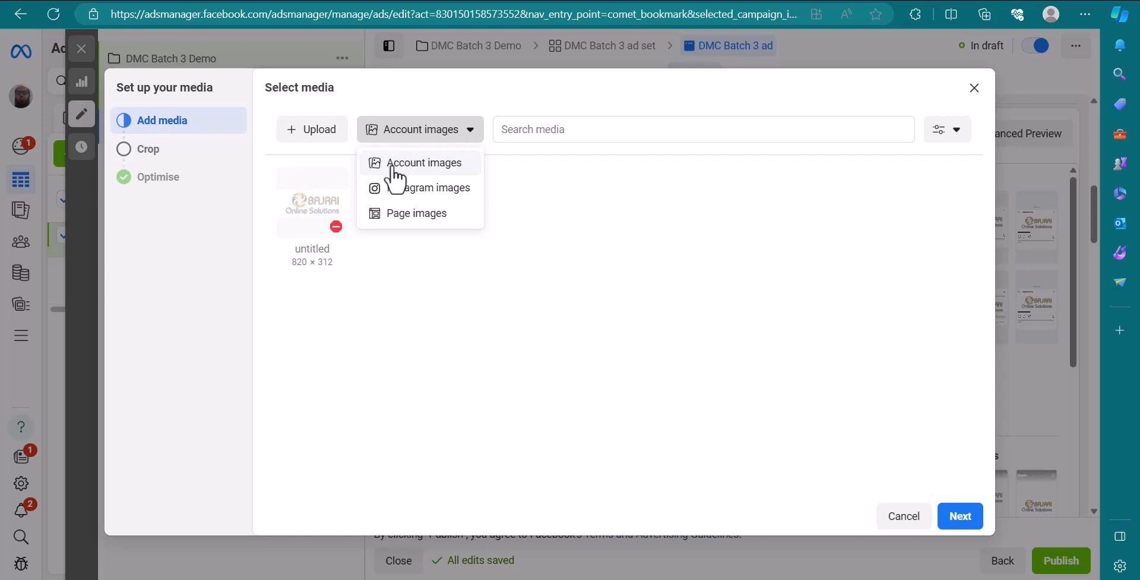
click(408, 189)
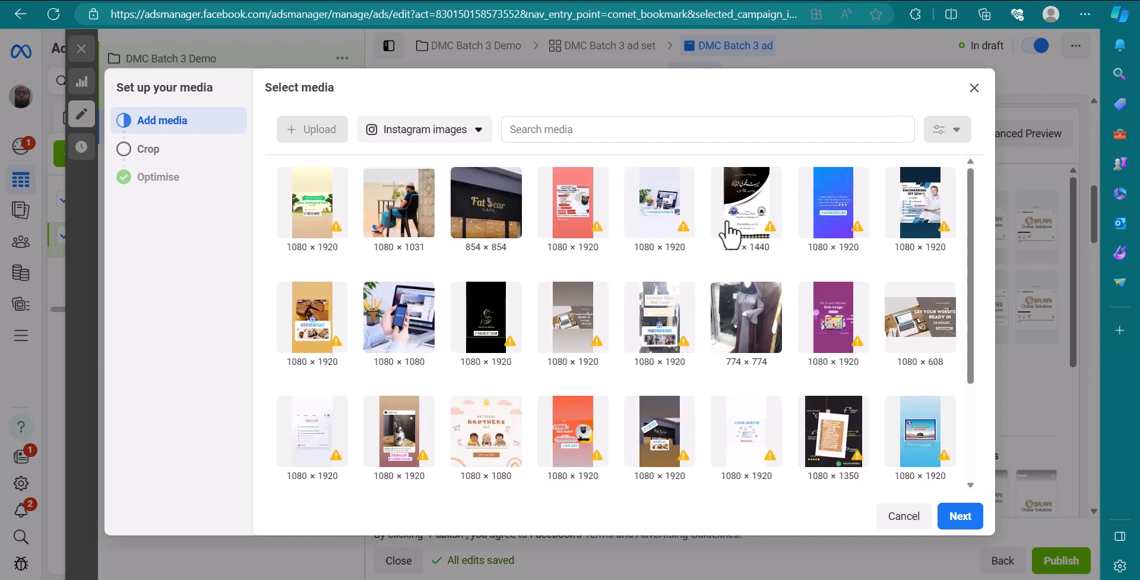
Use the Digital Marketing Course picture from the account images as the ad media, keeping the original crop for all placements
scroll(729, 226, down, 3)
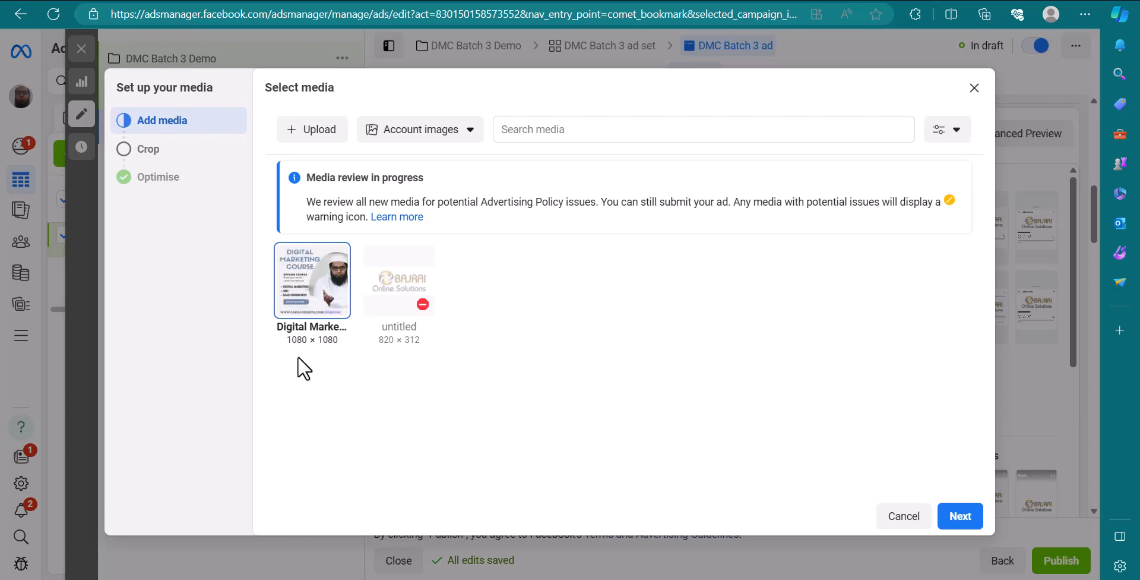
click(955, 523)
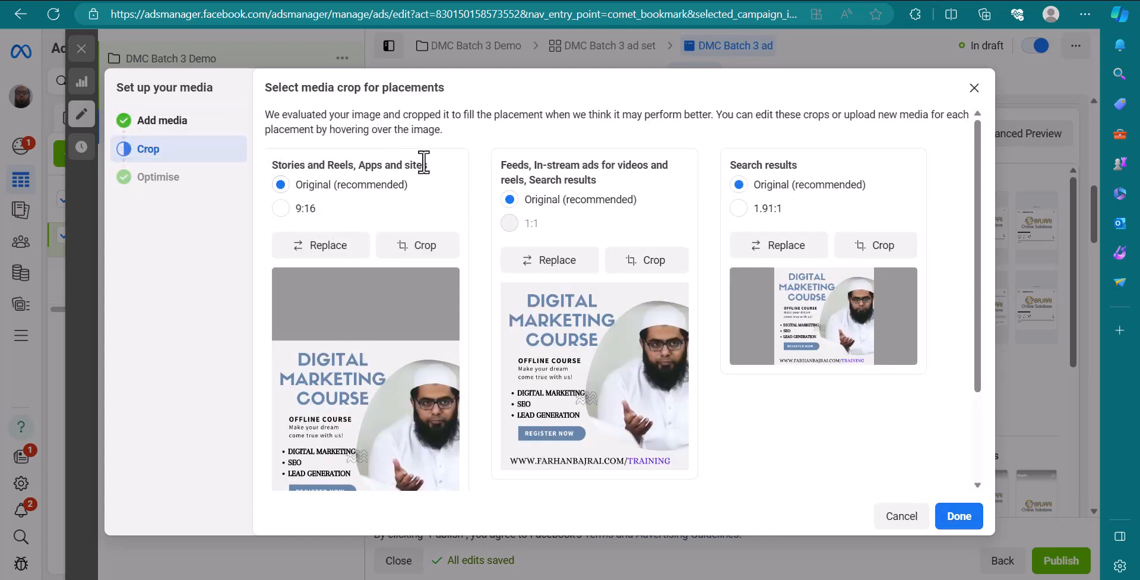
scroll(396, 337, down, 2)
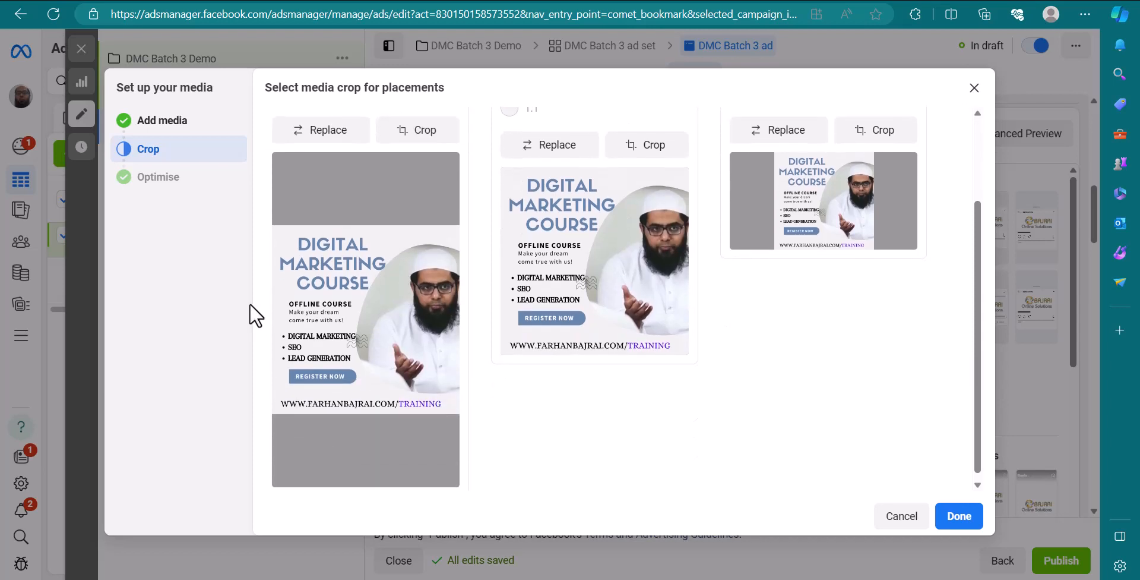
scroll(288, 338, up, 2)
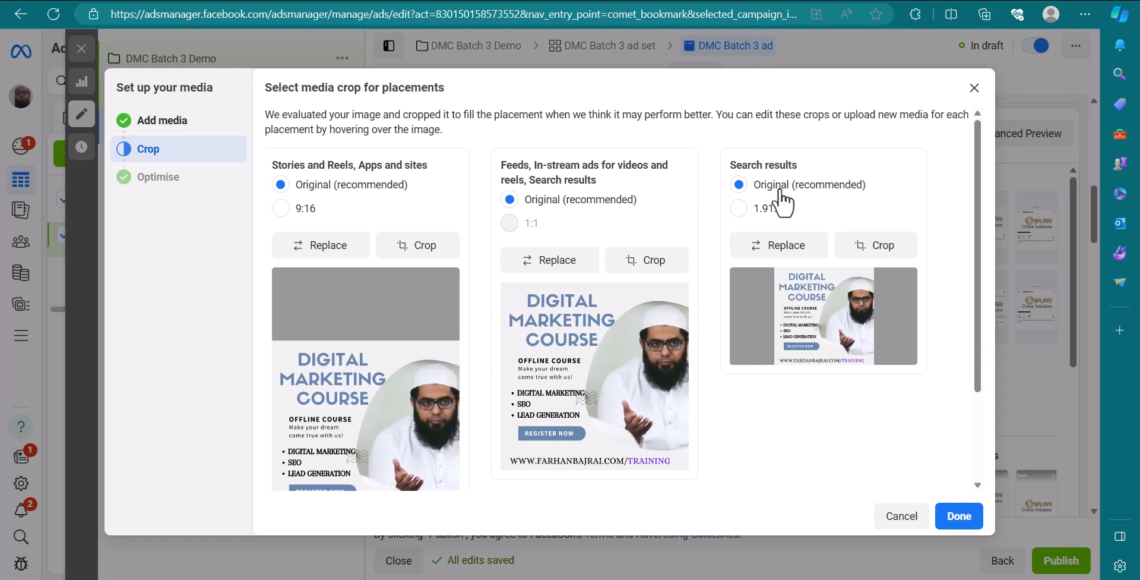
click(971, 517)
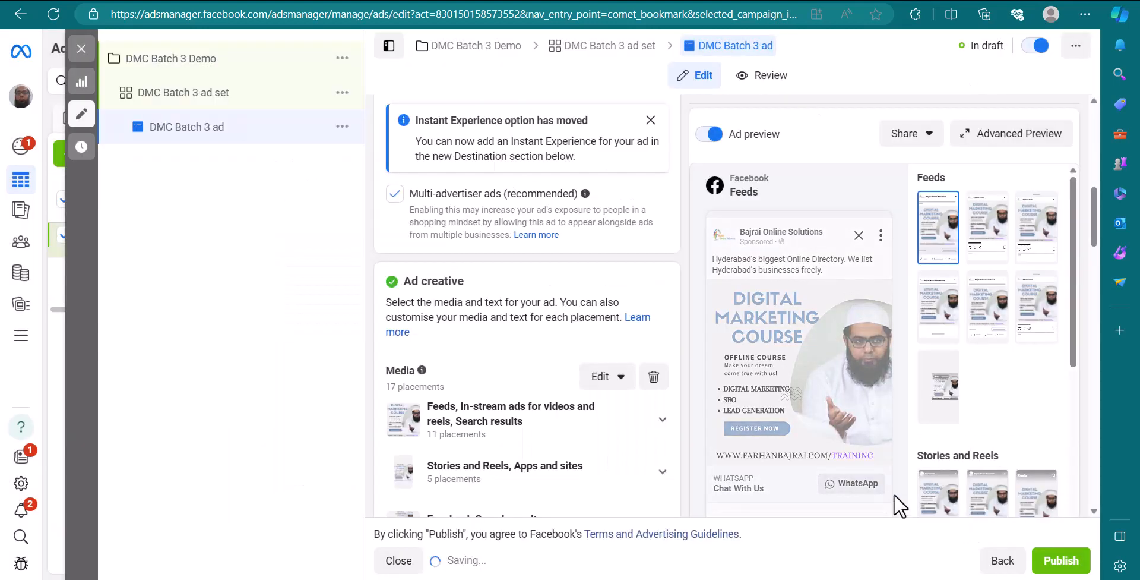
Replace the ad's primary text with "Learn the art of Digital Marketing from its experts"
scroll(568, 439, down, 1)
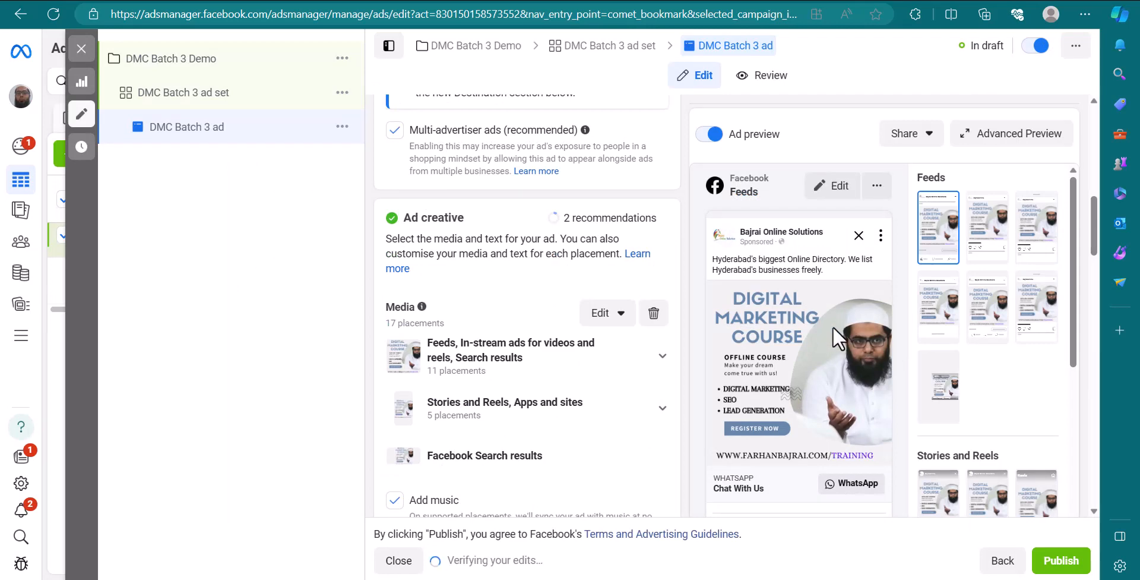
scroll(833, 326, down, 3)
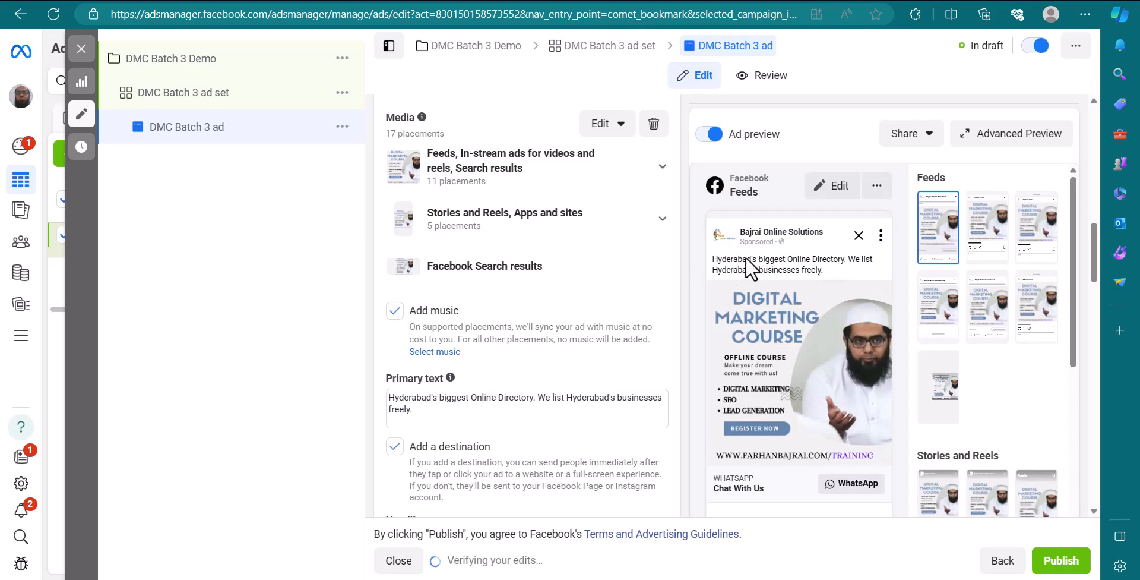
click(520, 415)
key(ctrl+a)
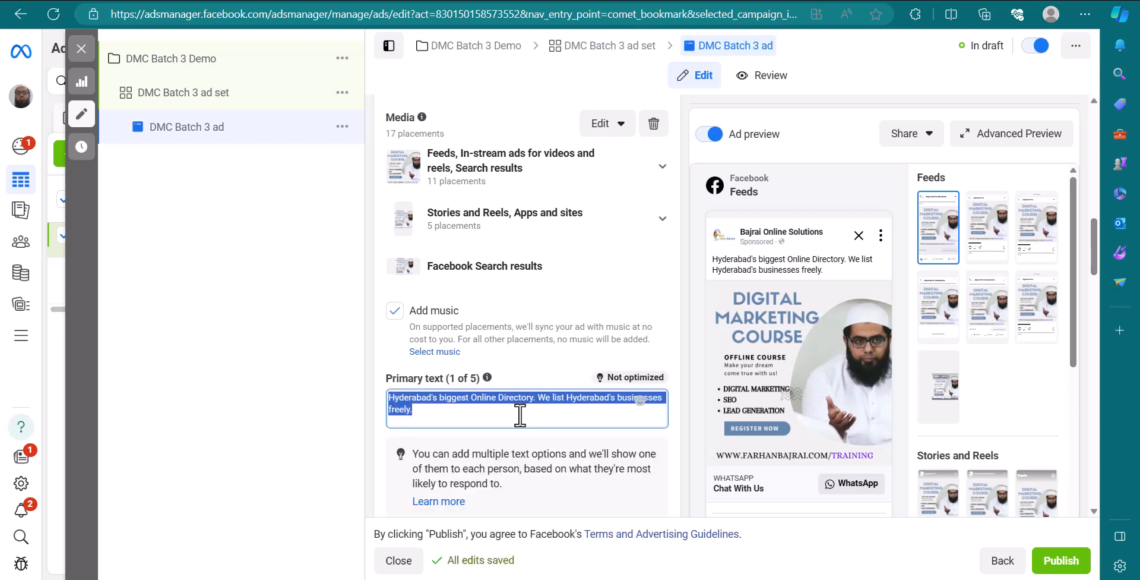
text(4)
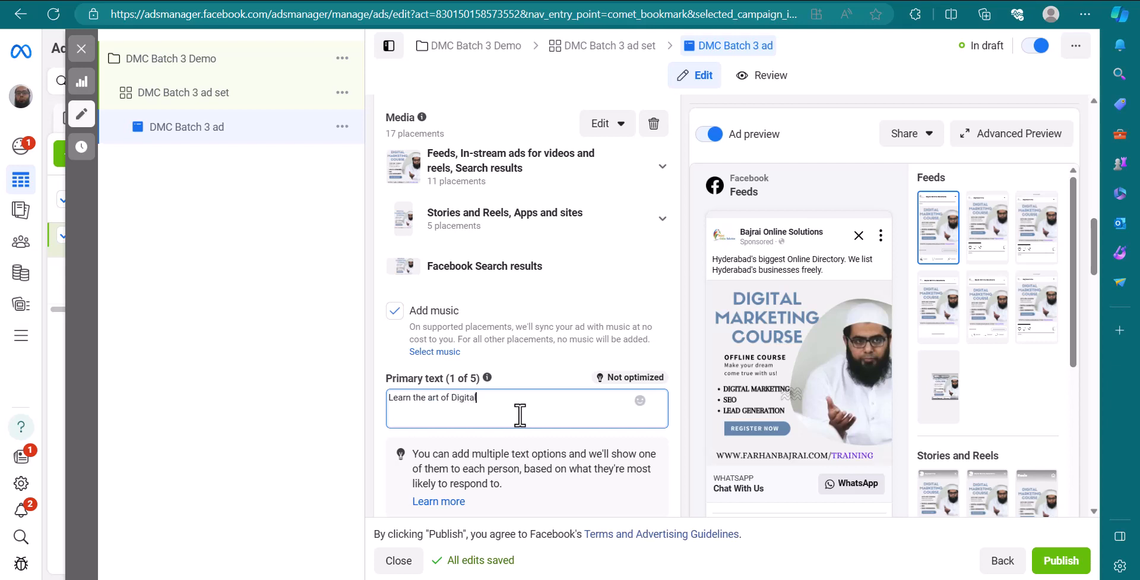
text(Marketing from its experts)
Change the ad's headline to "Join Now"
scroll(558, 385, down, 1)
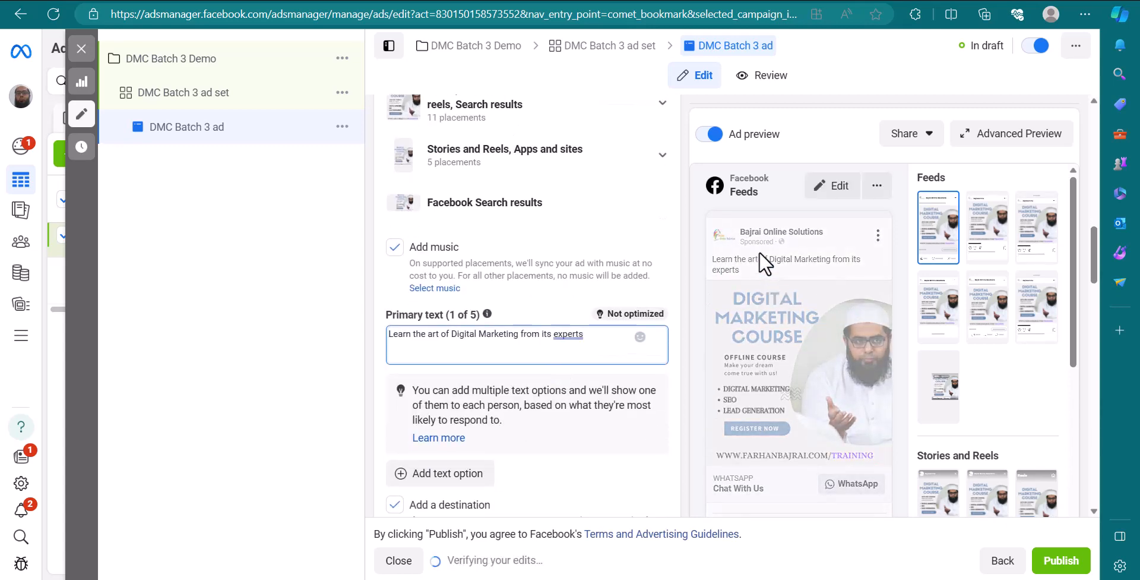
scroll(529, 424, down, 3)
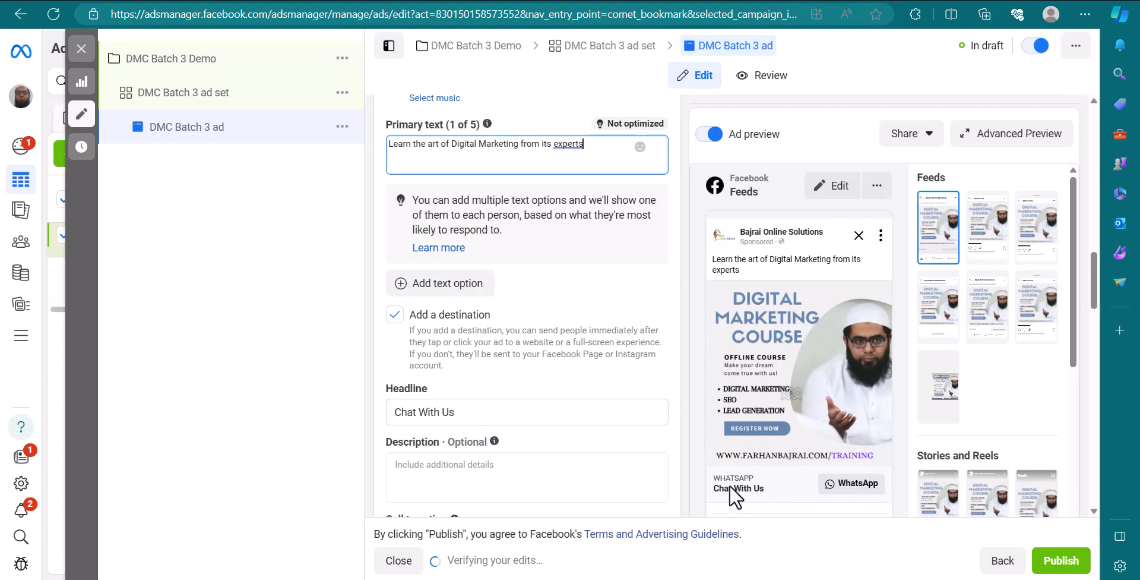
click(399, 412)
triple_click(399, 412)
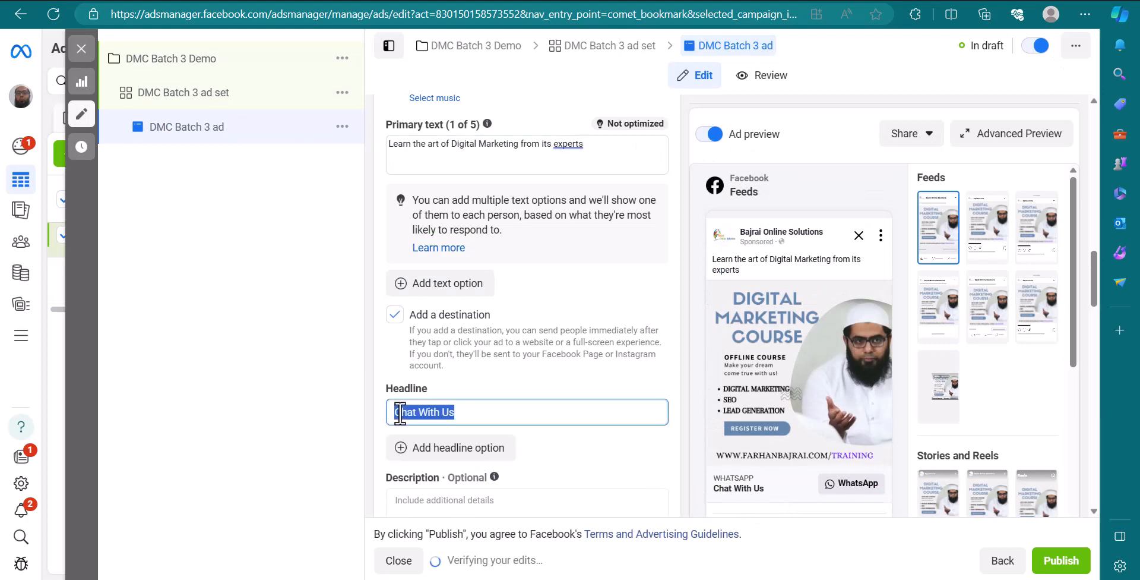
key(BackSpace)
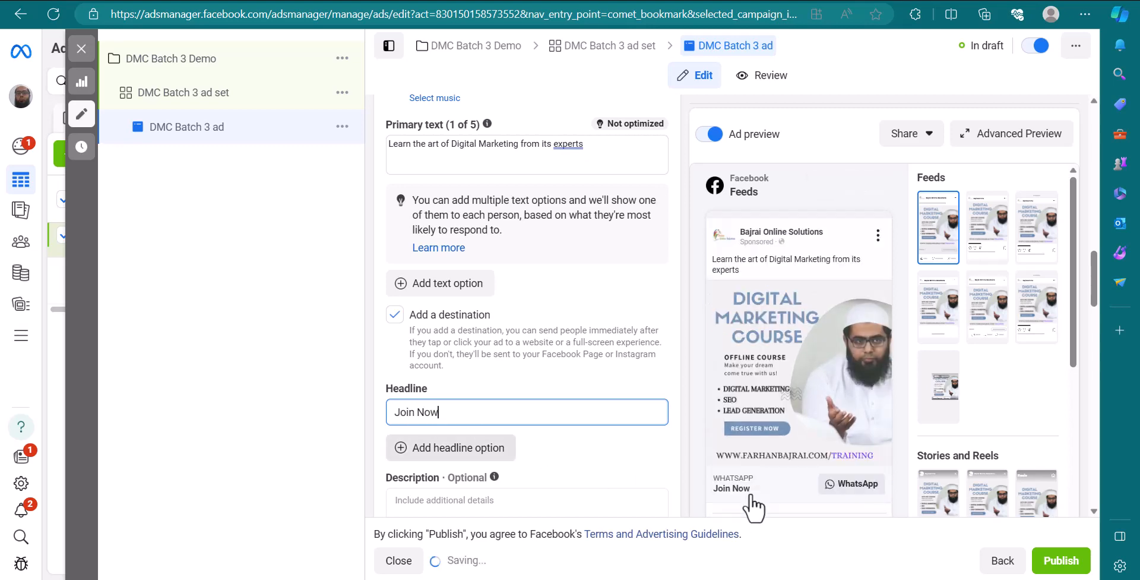
Copy the primary text "Learn the art of Digital Marketing from its experts" into the ad's optional description
scroll(428, 416, down, 2)
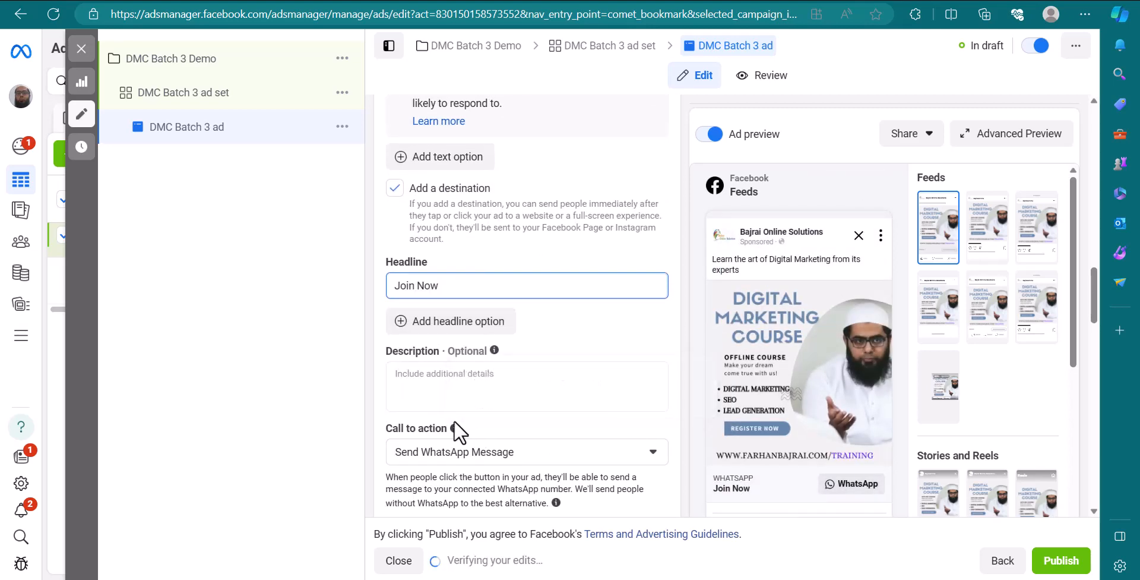
click(416, 393)
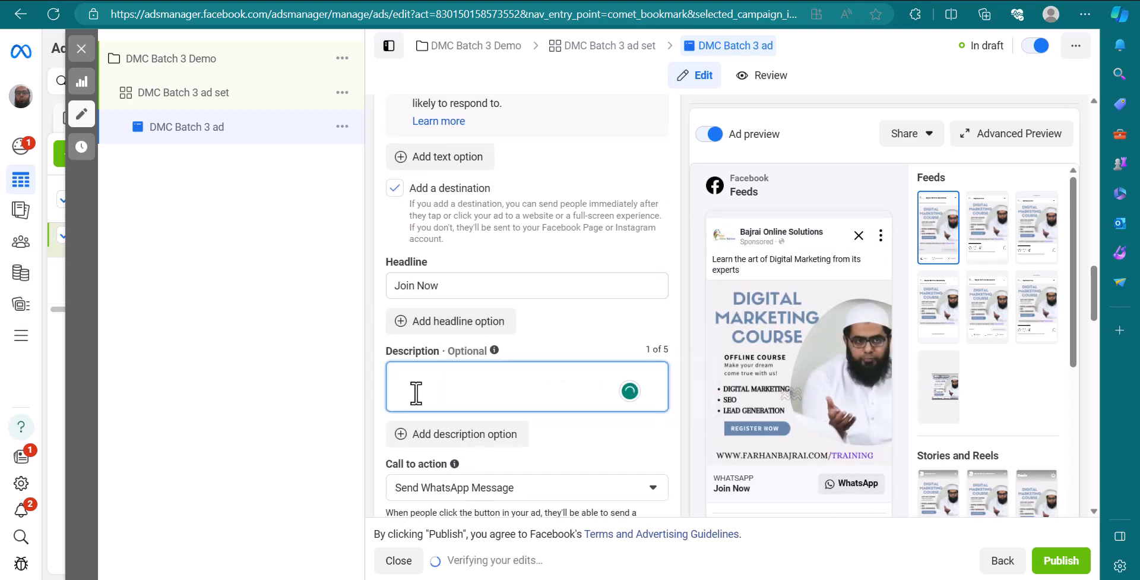
scroll(427, 327, up, 3)
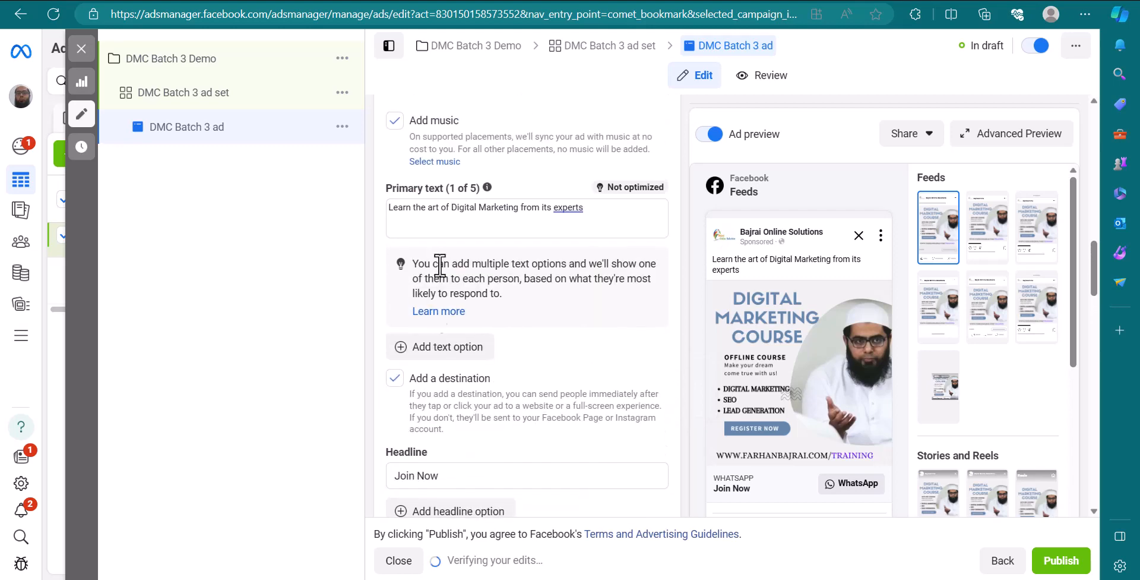
click(457, 221)
key(ctrl+a)
key(ctrl+x)
scroll(505, 386, down, 3)
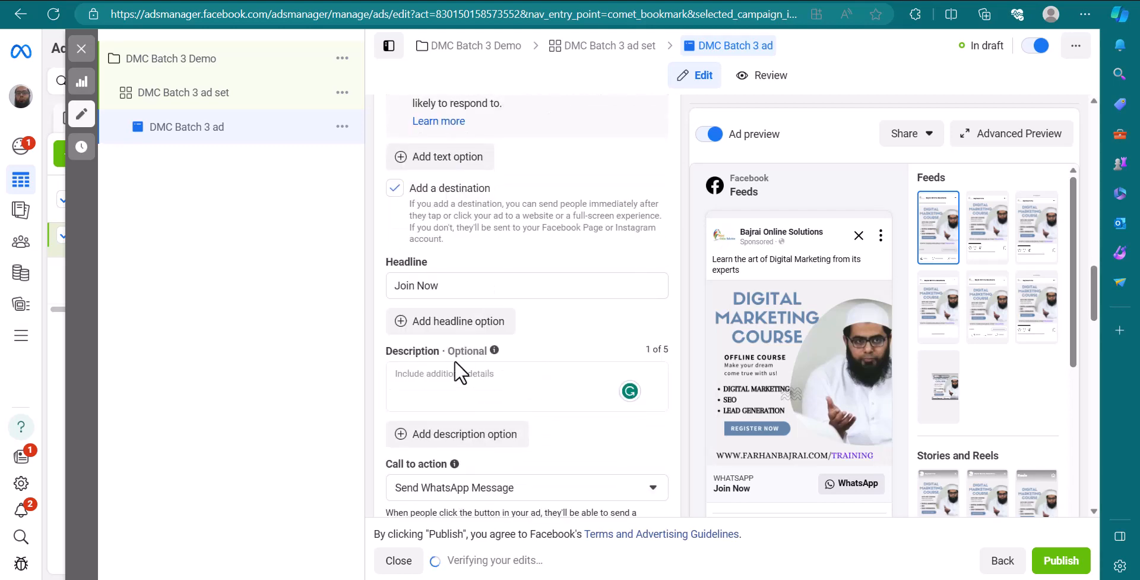
click(450, 376)
key(ctrl+v)
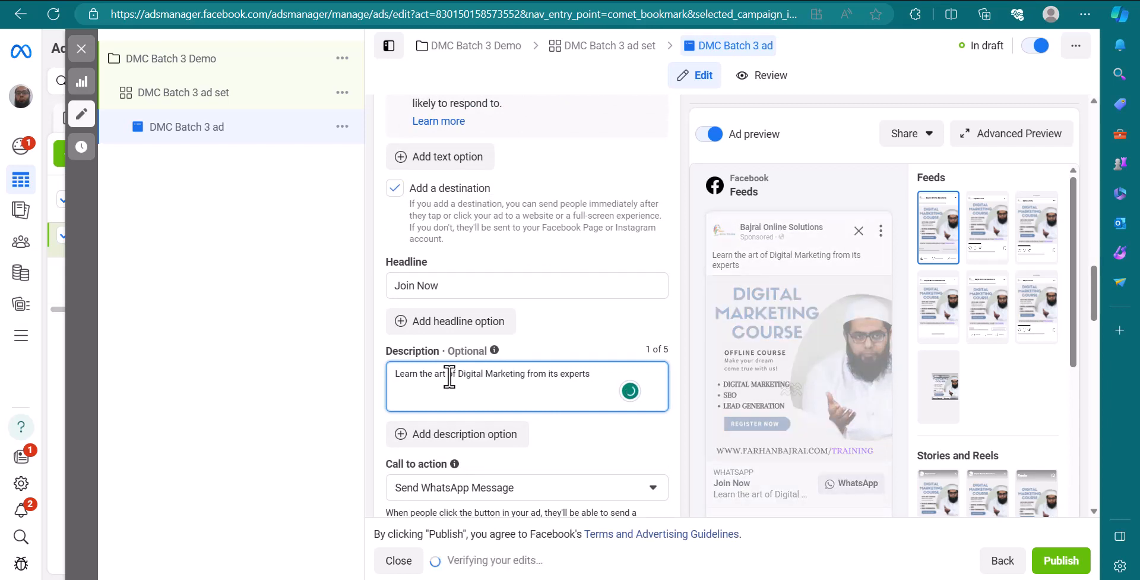
Repeat the sentence four more times in the description and accept a suggested correction for one "expertsLearn" run-together
key(ctrl+v)
key(ctrl+v)
key(ctrl+v)
key(ctrl+v)
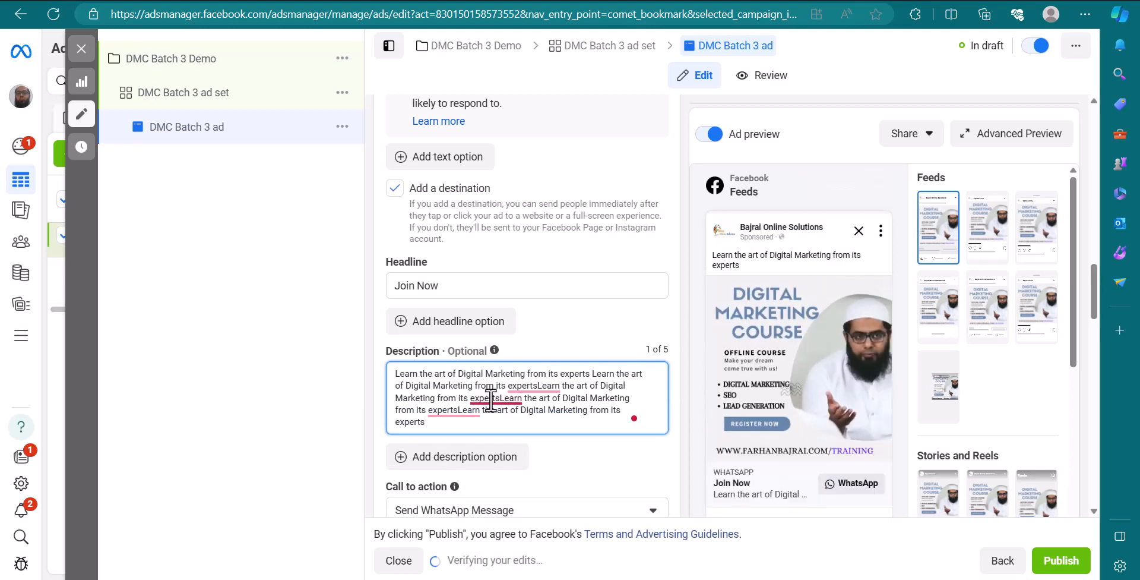
mouse_move(493, 406)
click(509, 442)
Set the ad's call to action to Learn more
scroll(516, 404, down, 2)
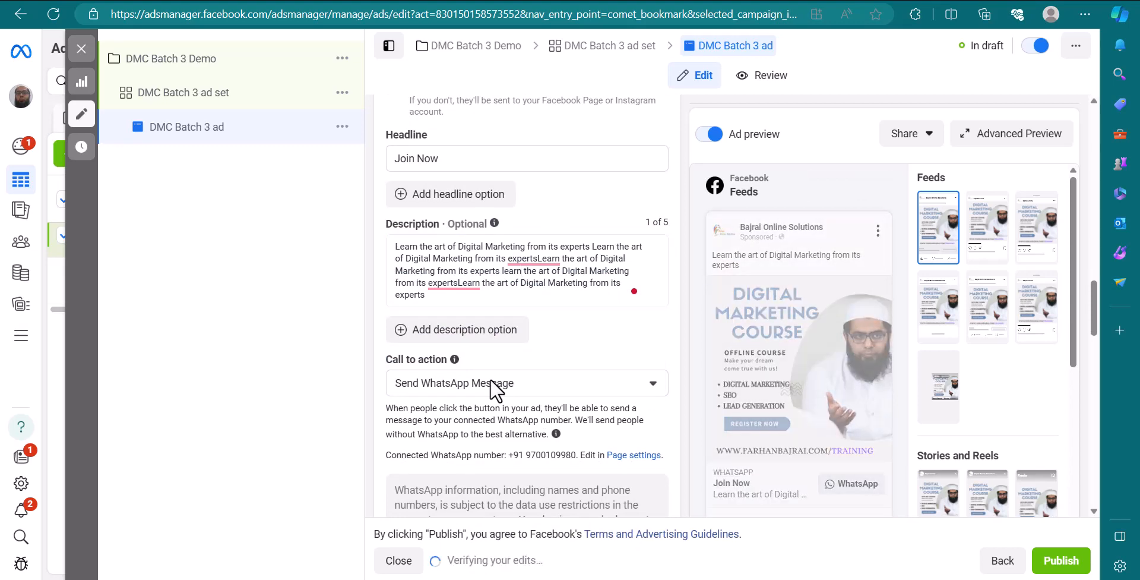
click(491, 382)
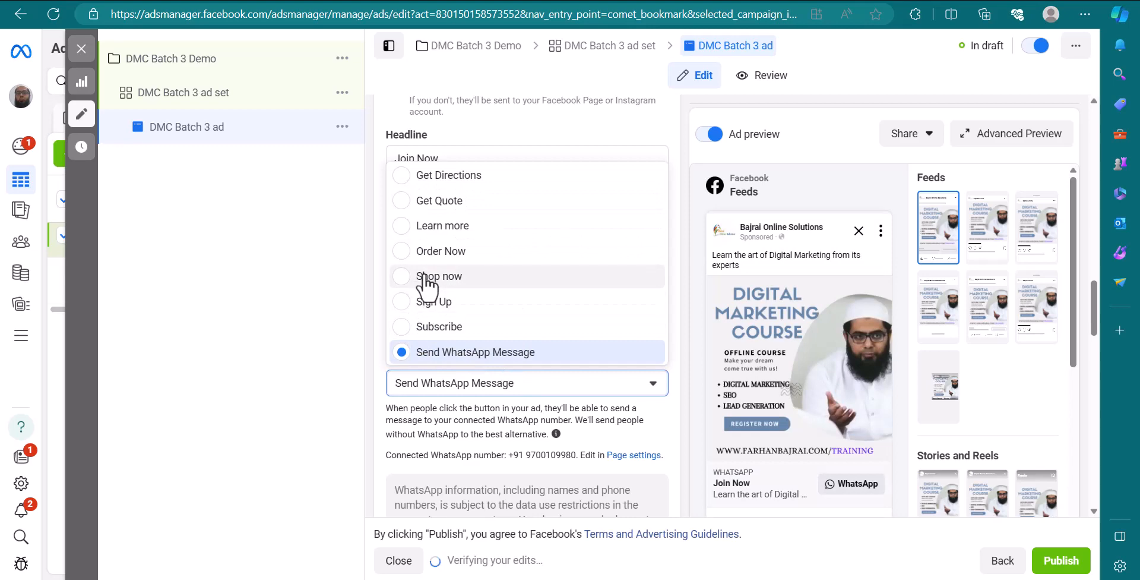
click(425, 225)
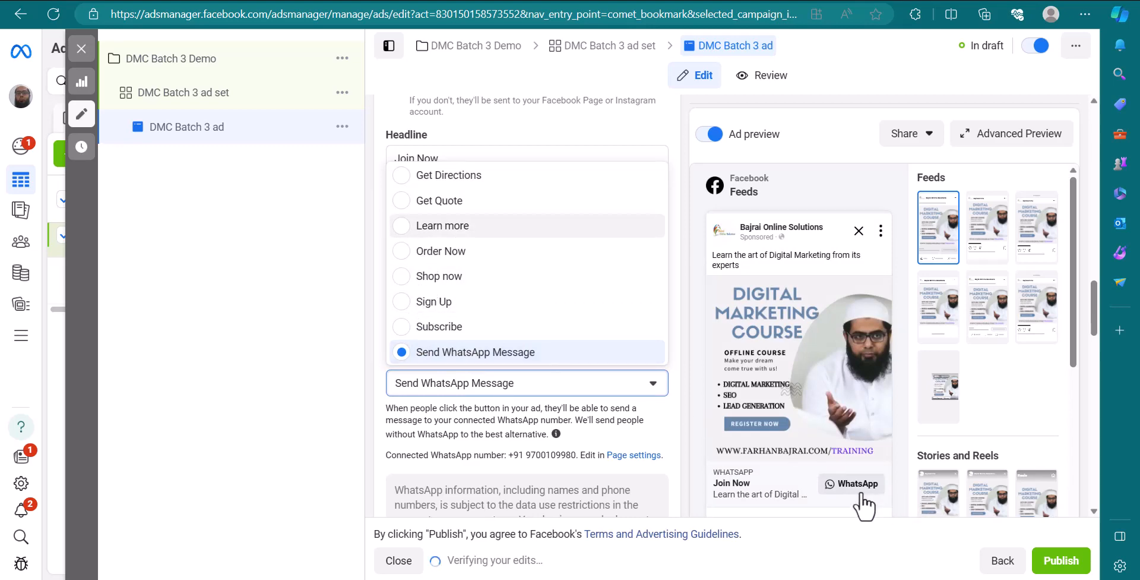
Look over the destination and tracking settings, publish the campaign with its ad set and ad, and view the publishing details
scroll(550, 412, down, 3)
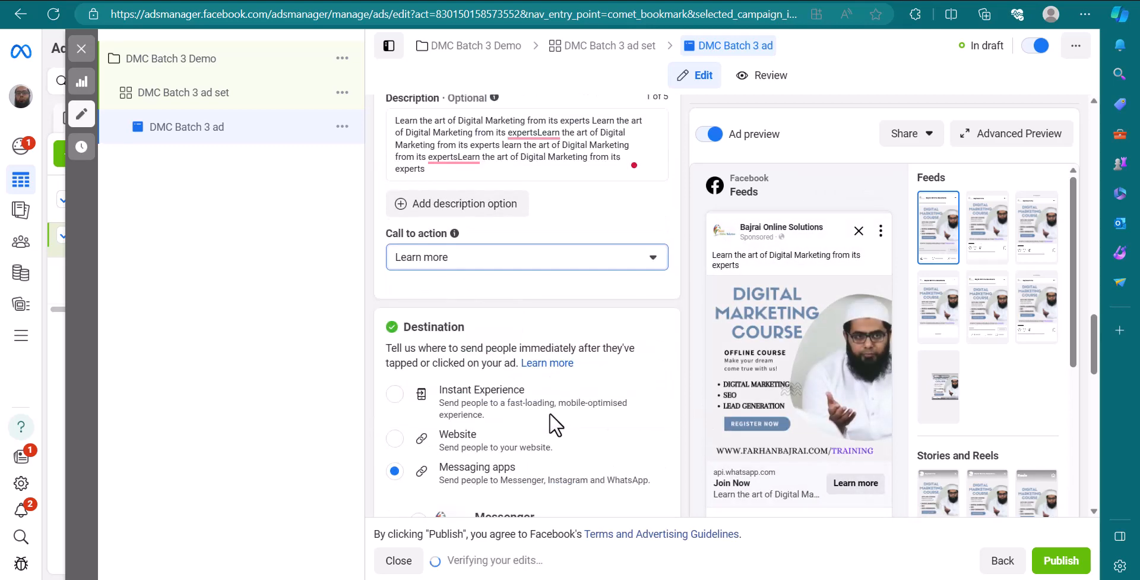
scroll(540, 419, down, 1)
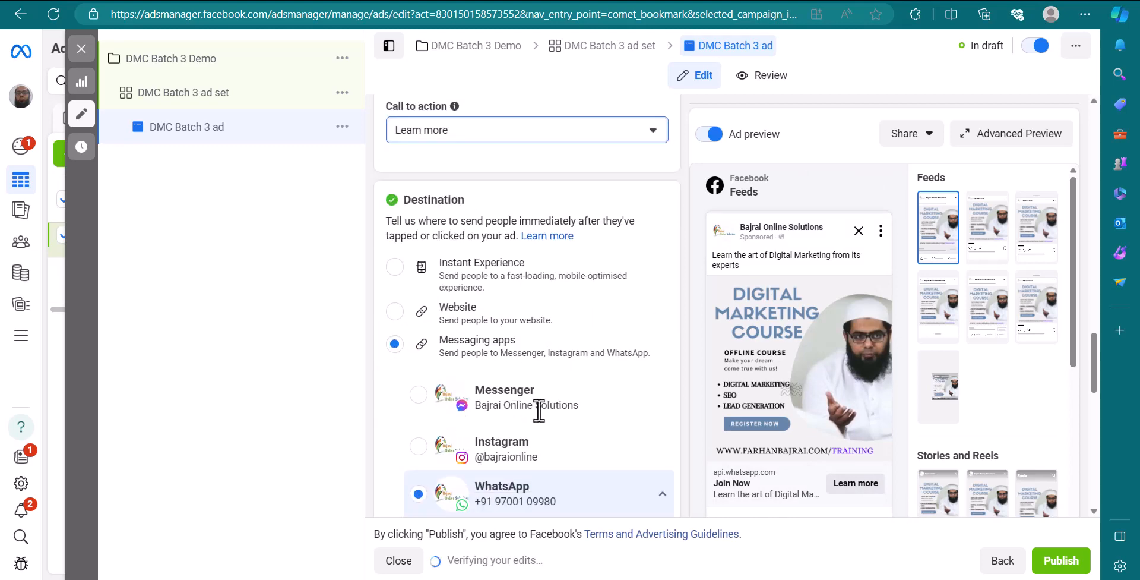
scroll(554, 488, down, 5)
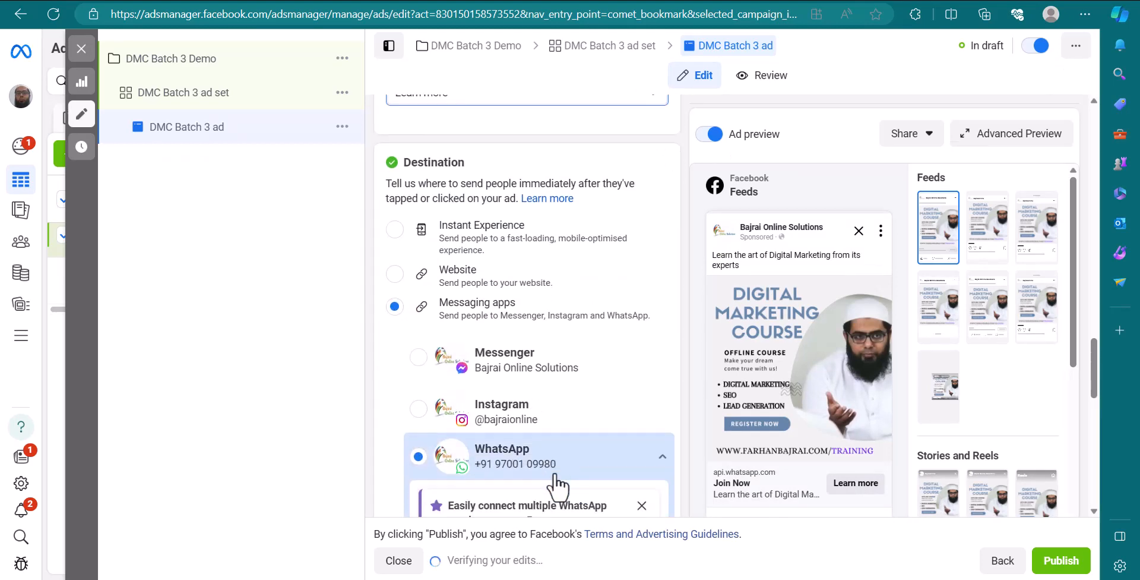
scroll(556, 474, down, 4)
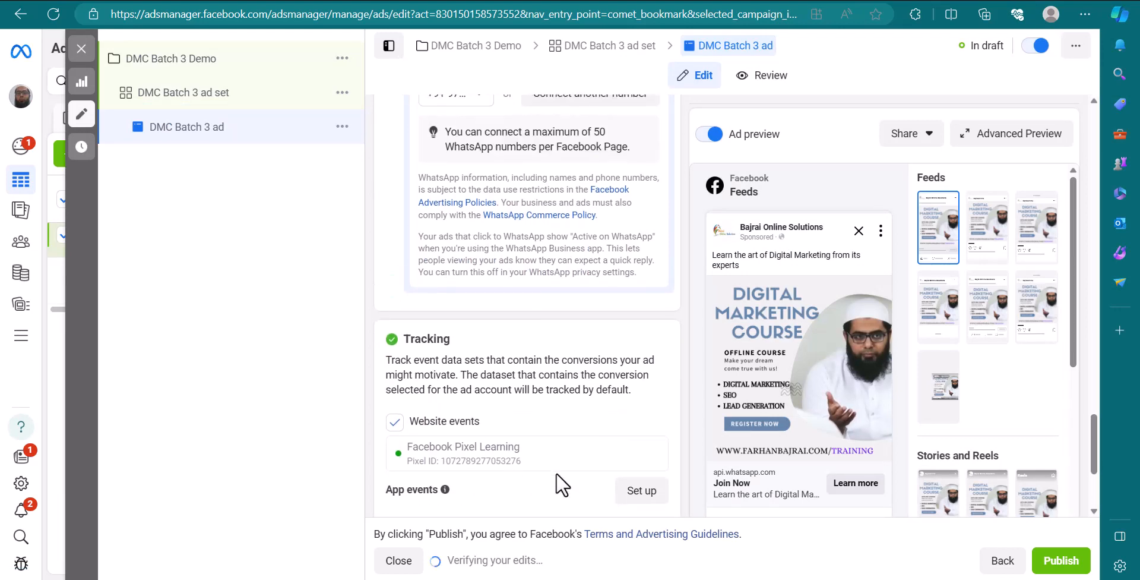
scroll(556, 472, down, 3)
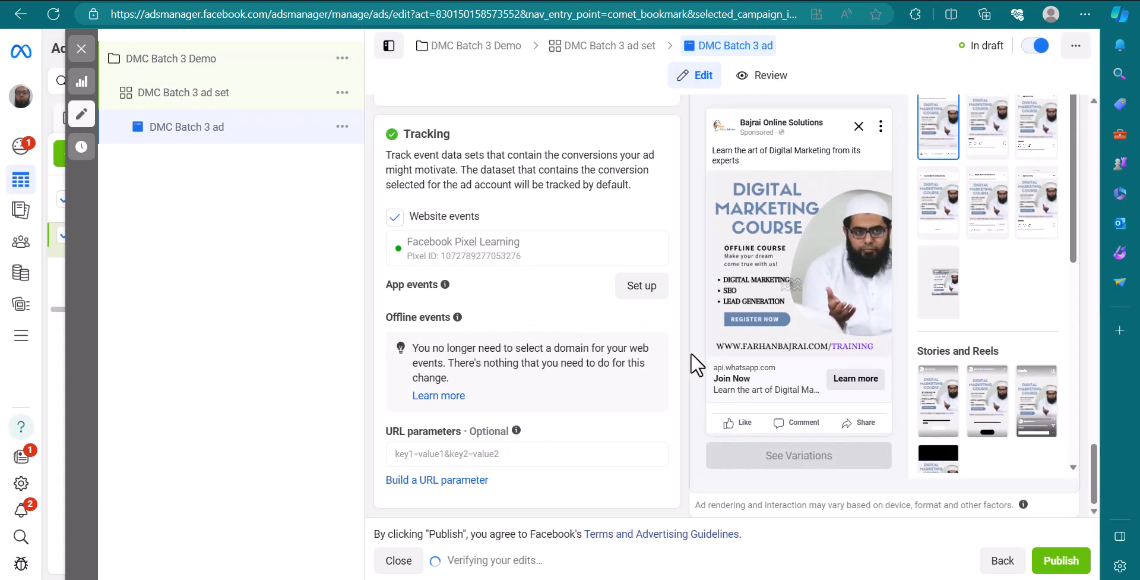
click(1044, 569)
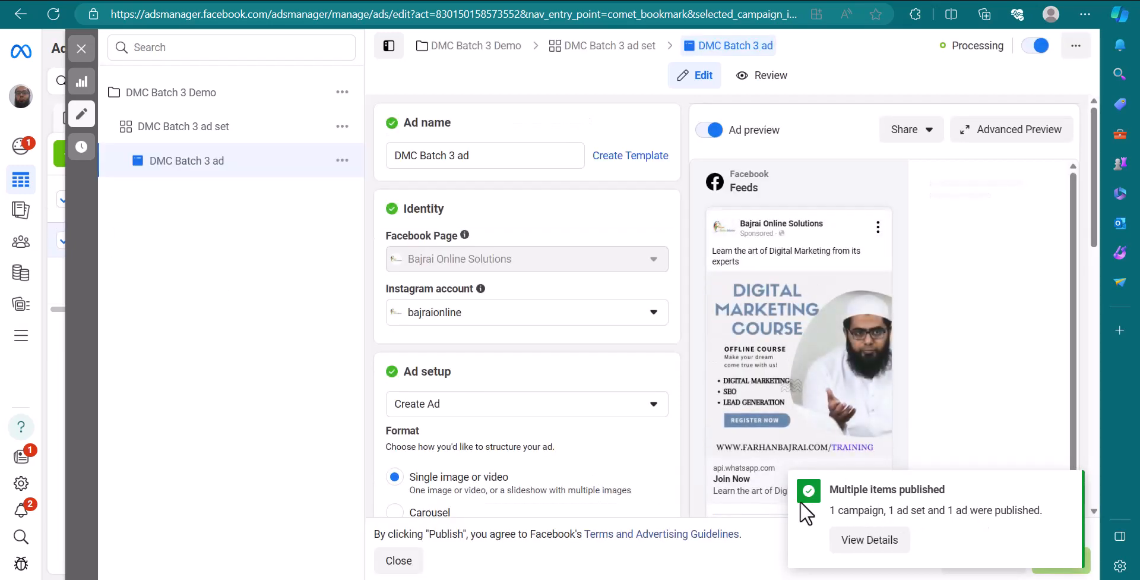
click(886, 543)
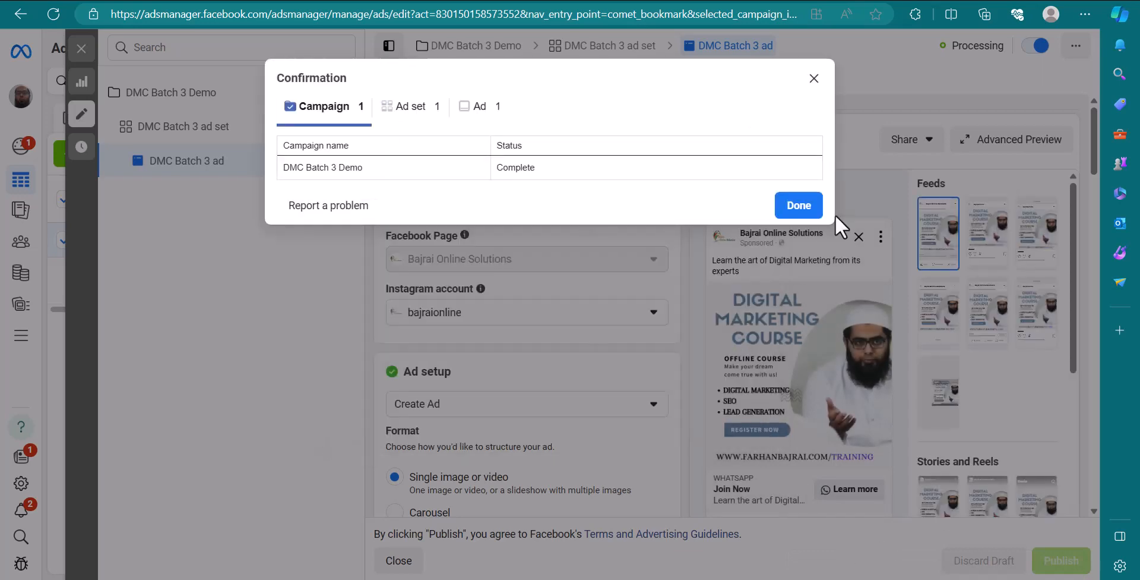
click(802, 214)
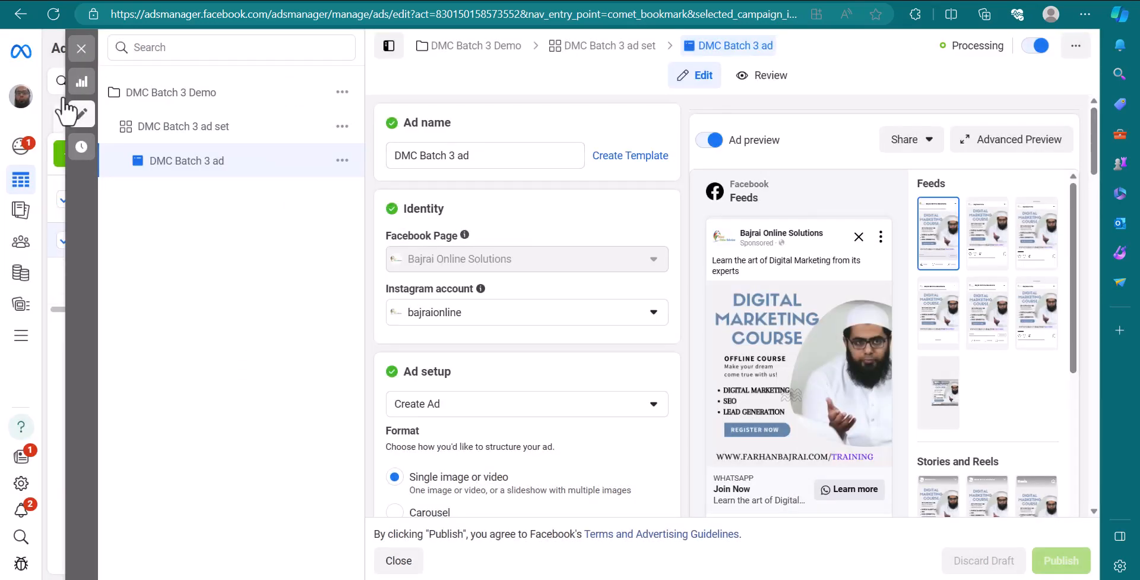
Close the ad editor, dismiss the column filter tip and check the delivery status of DMC Batch 3 ad
click(81, 58)
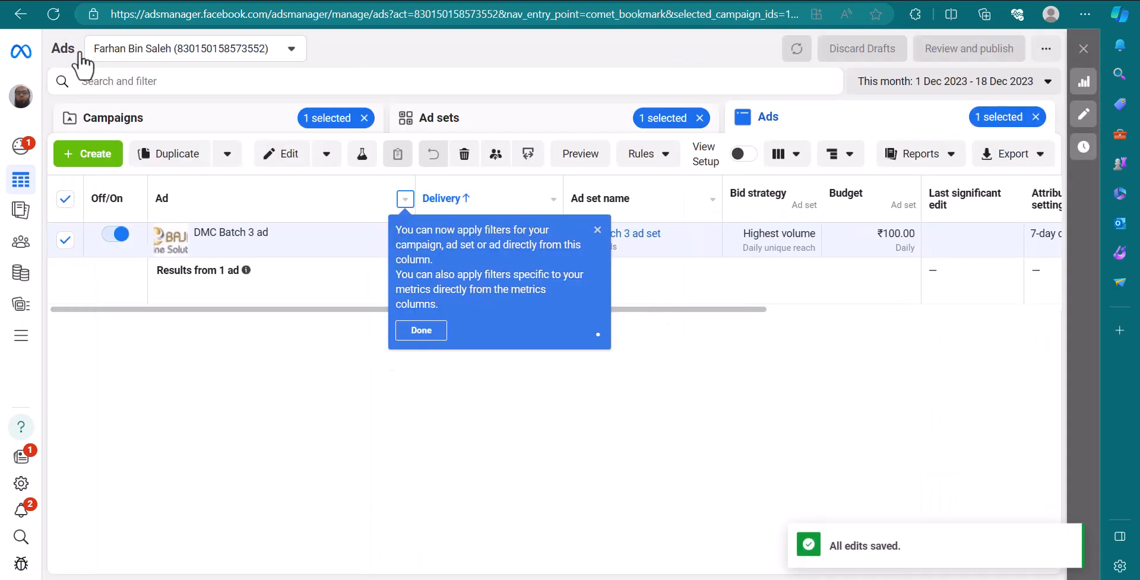
click(598, 229)
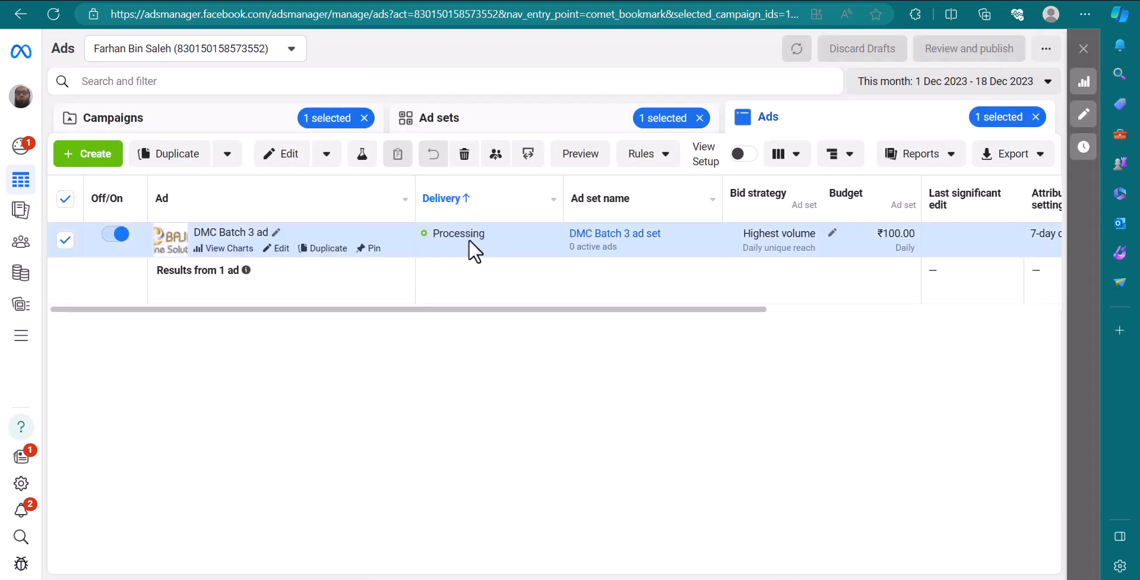
mouse_move(469, 239)
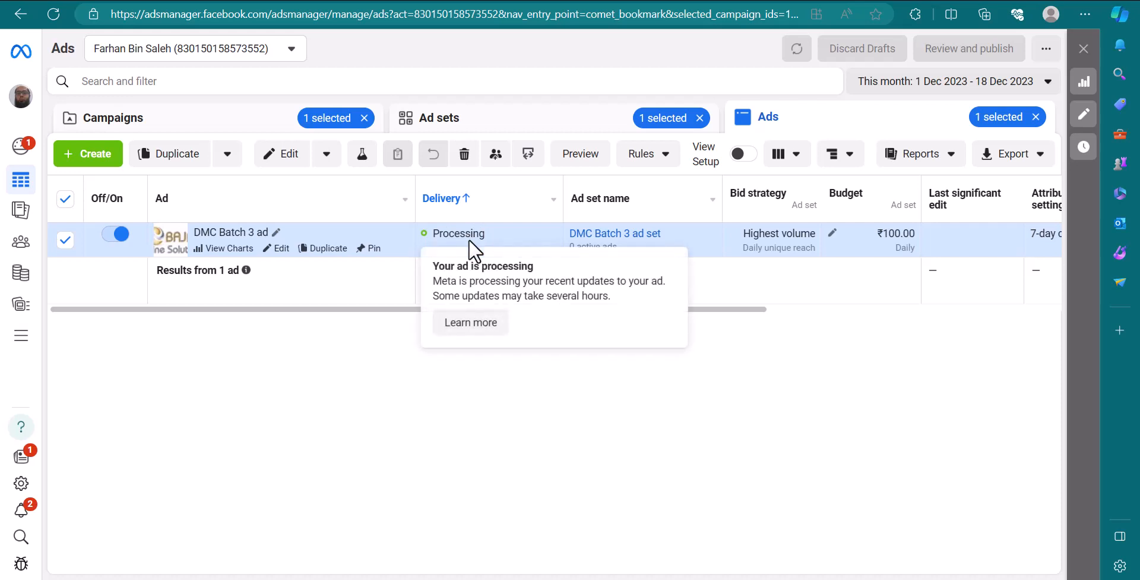